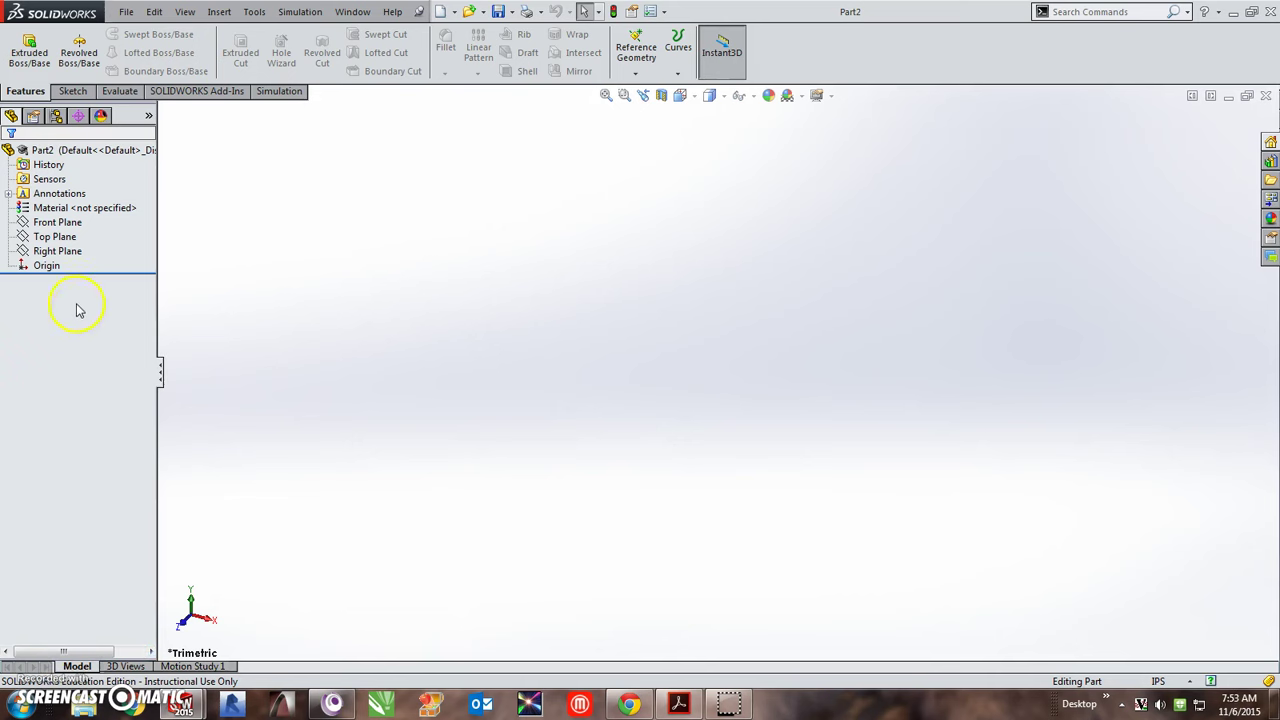
Start a new sketch on the Front Plane from the Sketch tab.
click(58, 222)
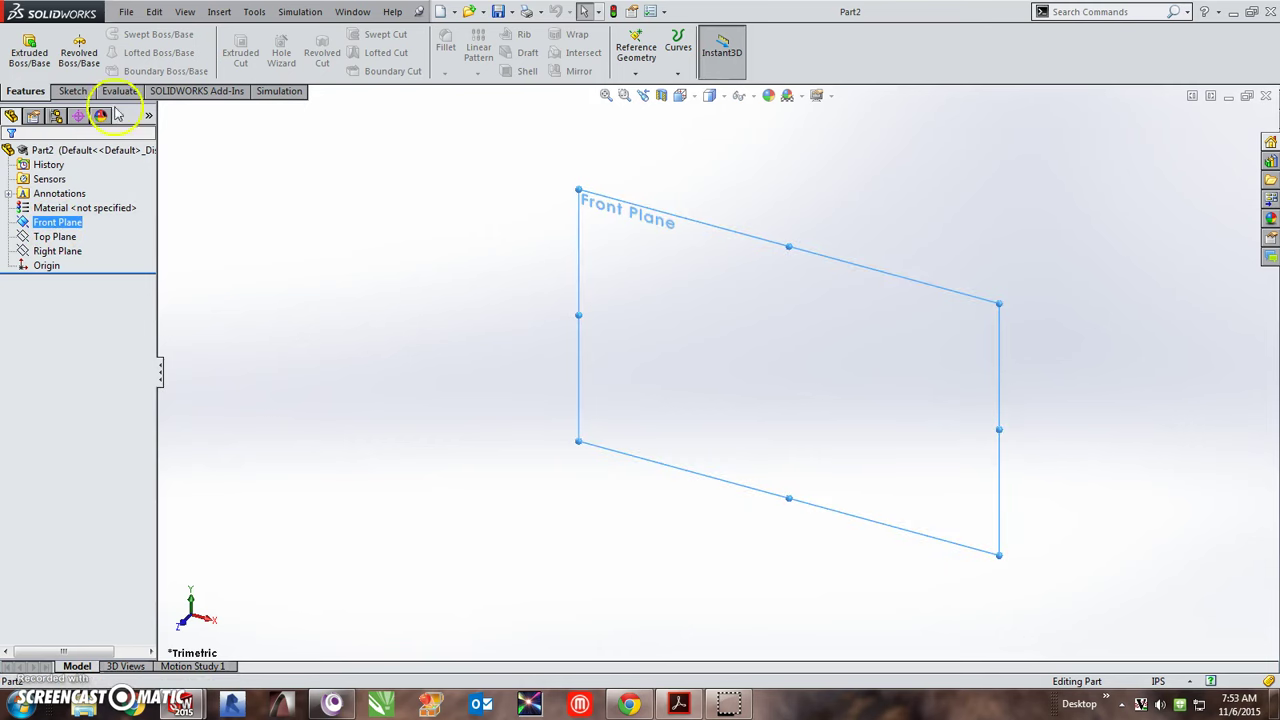
click(70, 91)
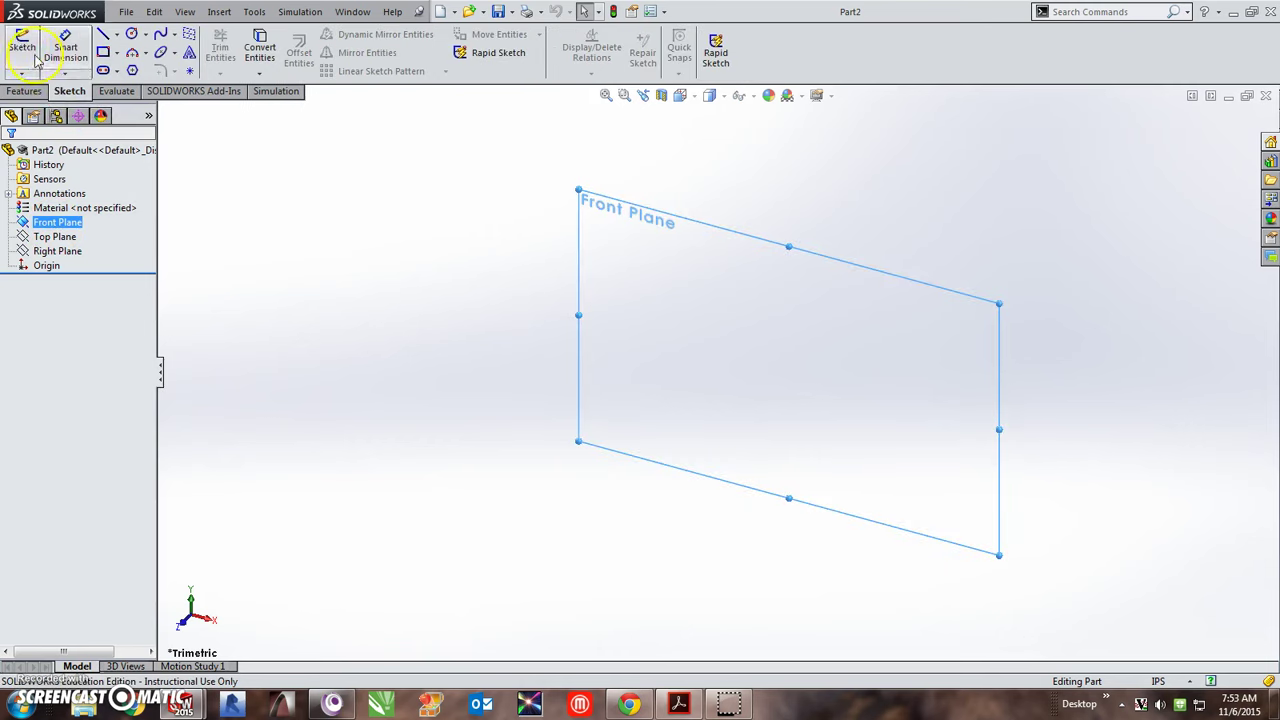
click(34, 57)
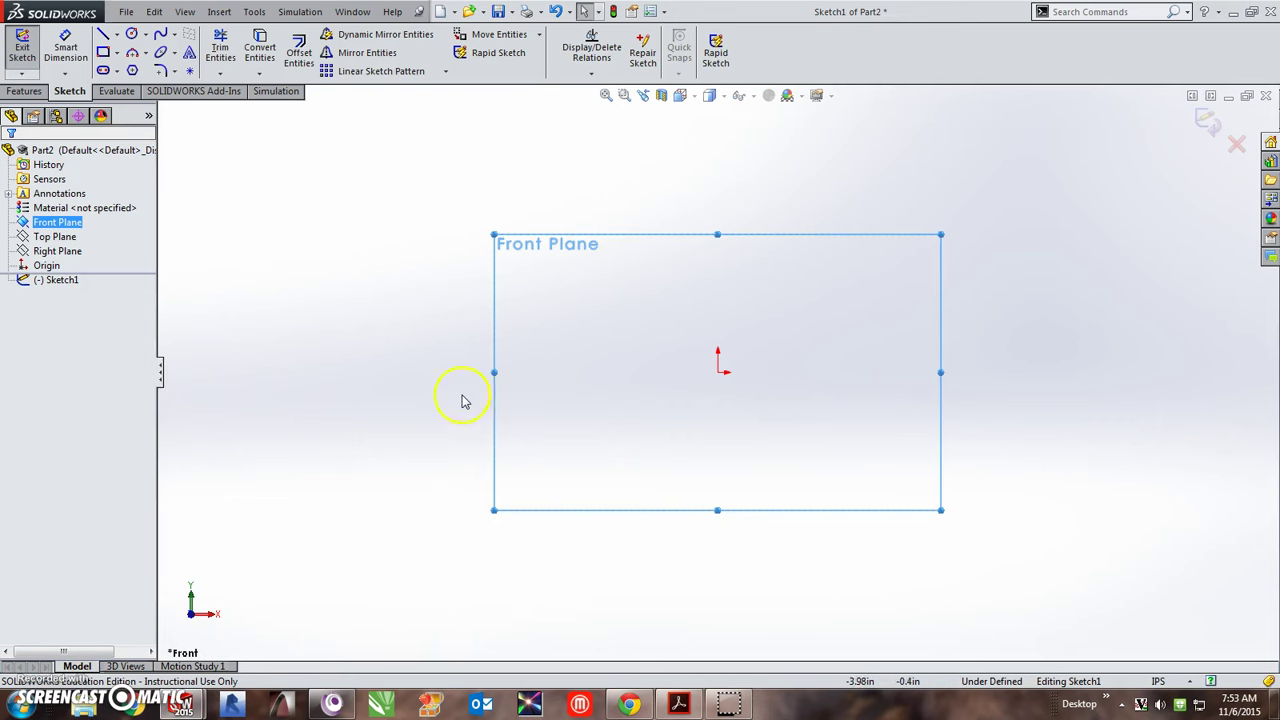
Draw the open profile from the origin: vertical, slanted and horizontal lines, hook arc, then long rising line.
click(102, 35)
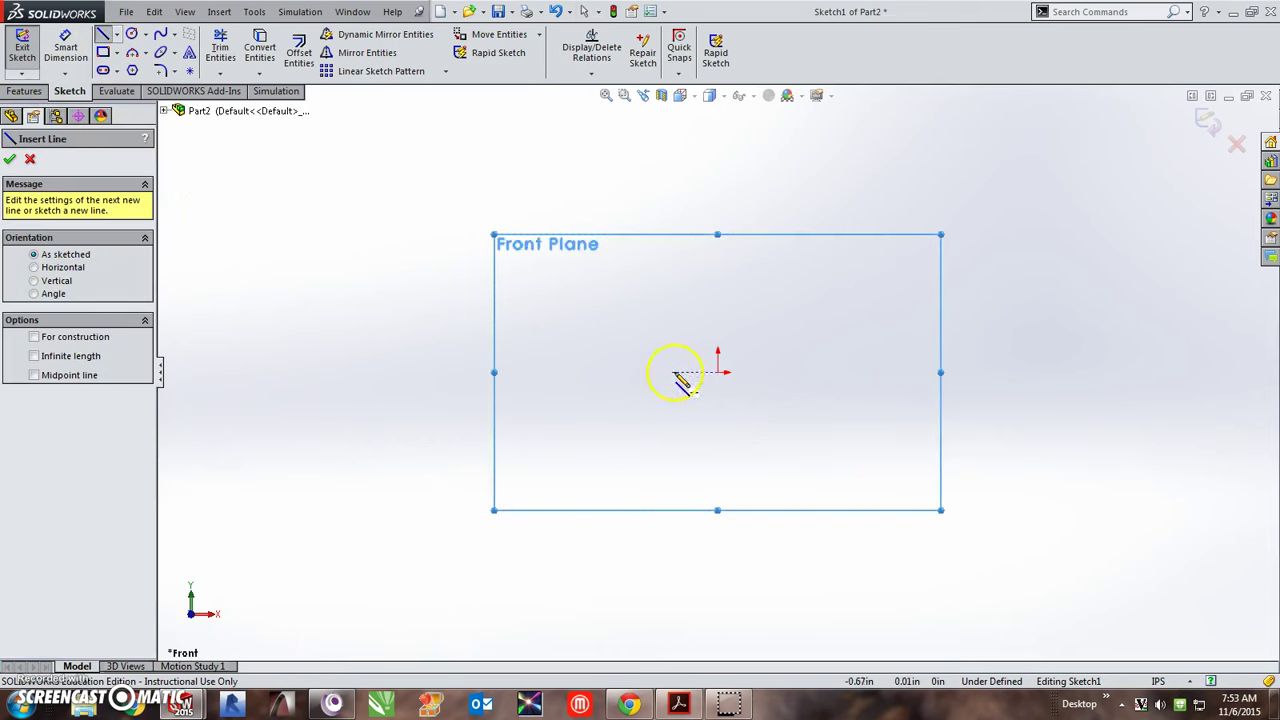
click(718, 372)
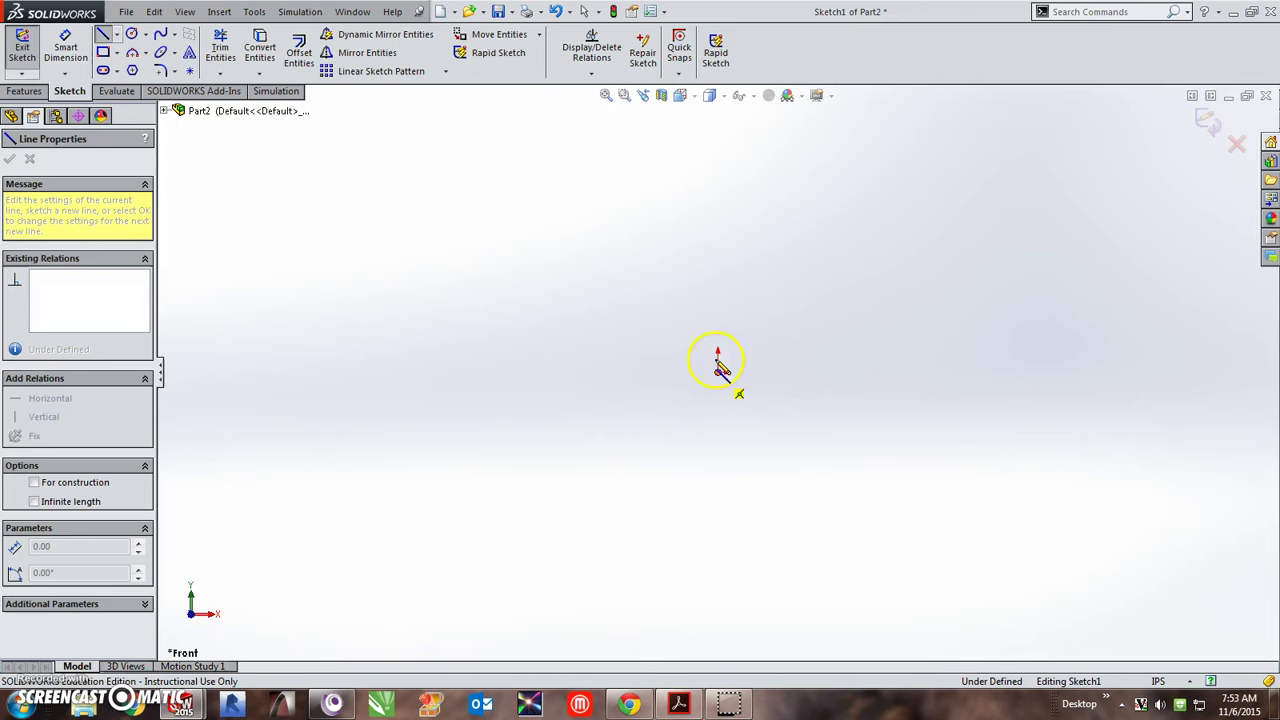
click(718, 247)
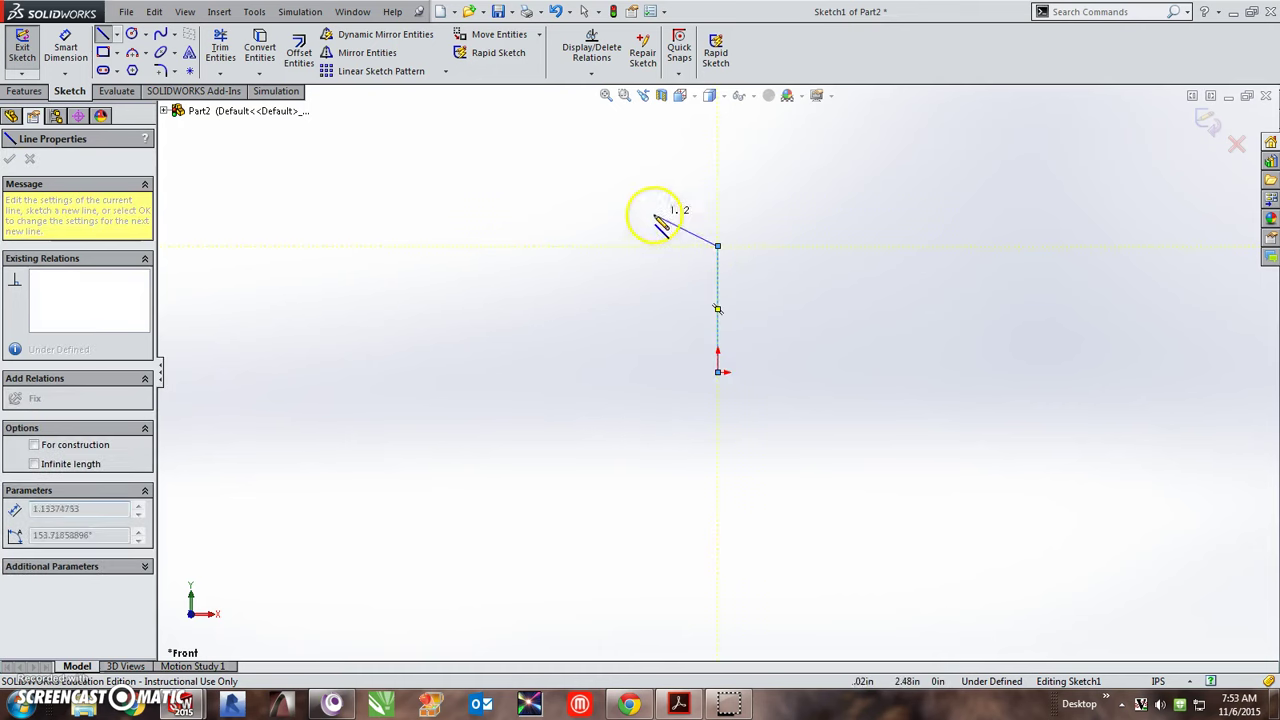
click(586, 182)
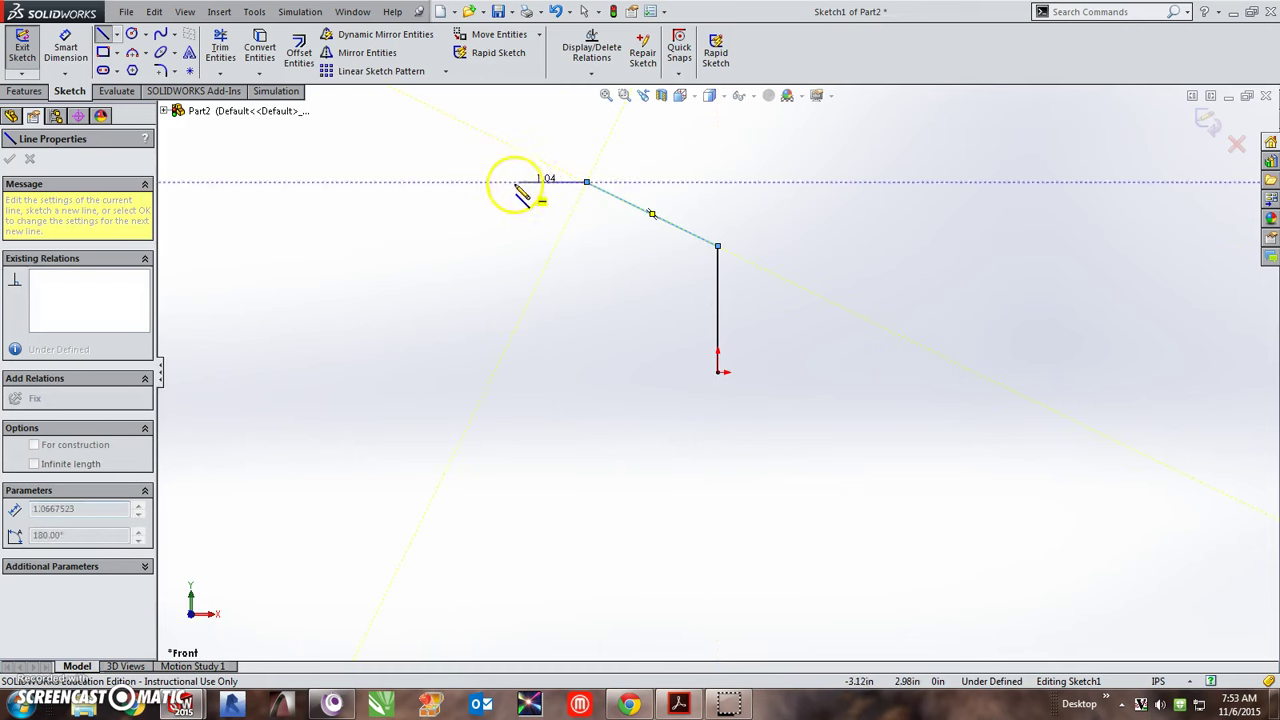
click(404, 182)
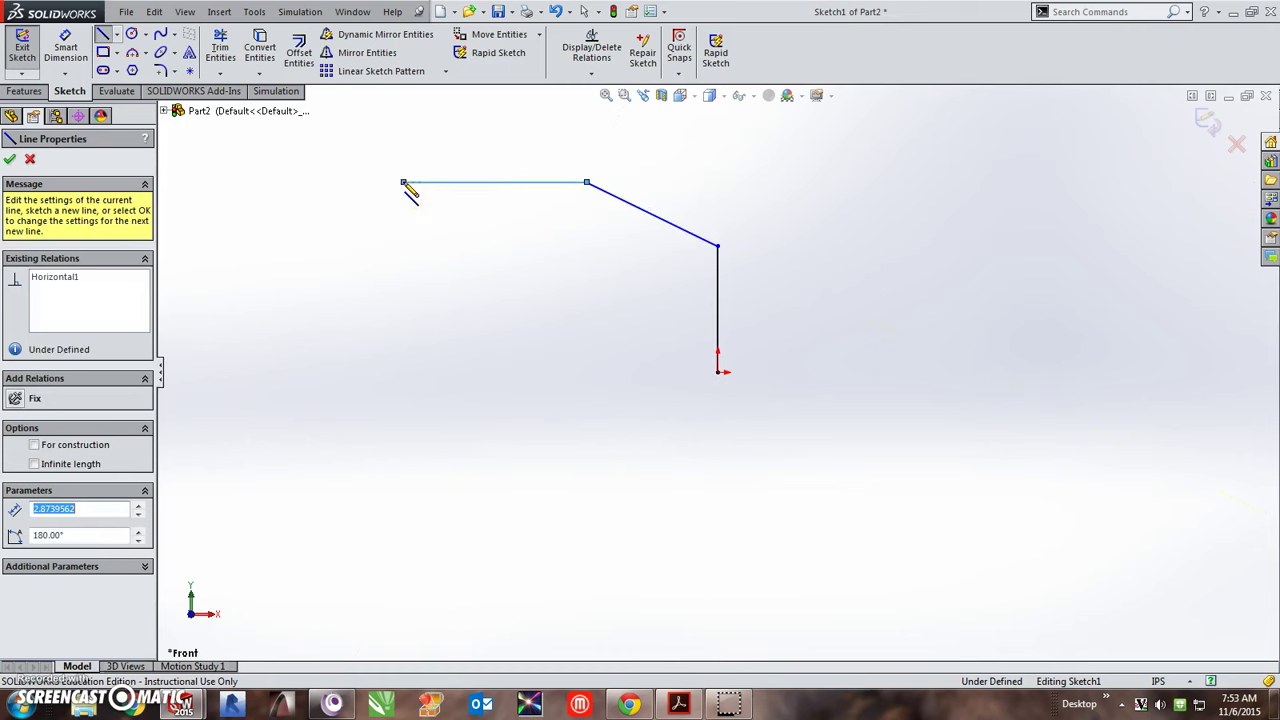
click(383, 118)
scroll(420, 132, down, 5)
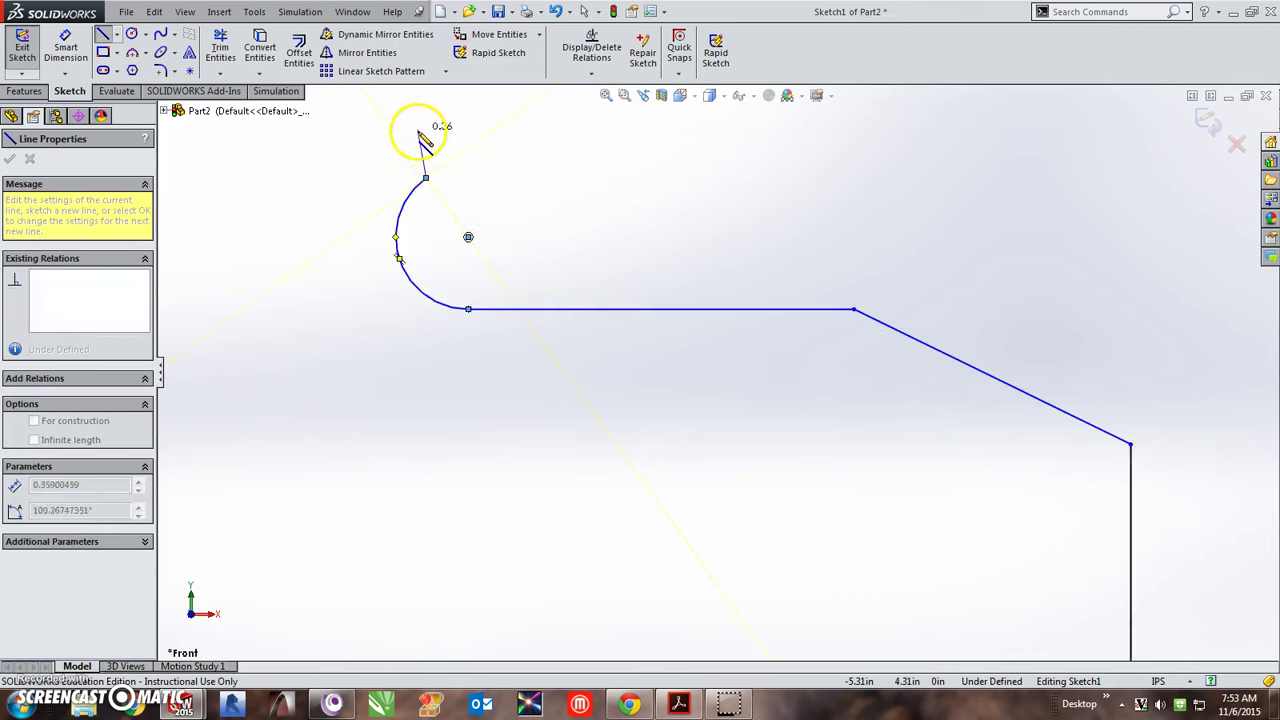
scroll(485, 205, up, 5)
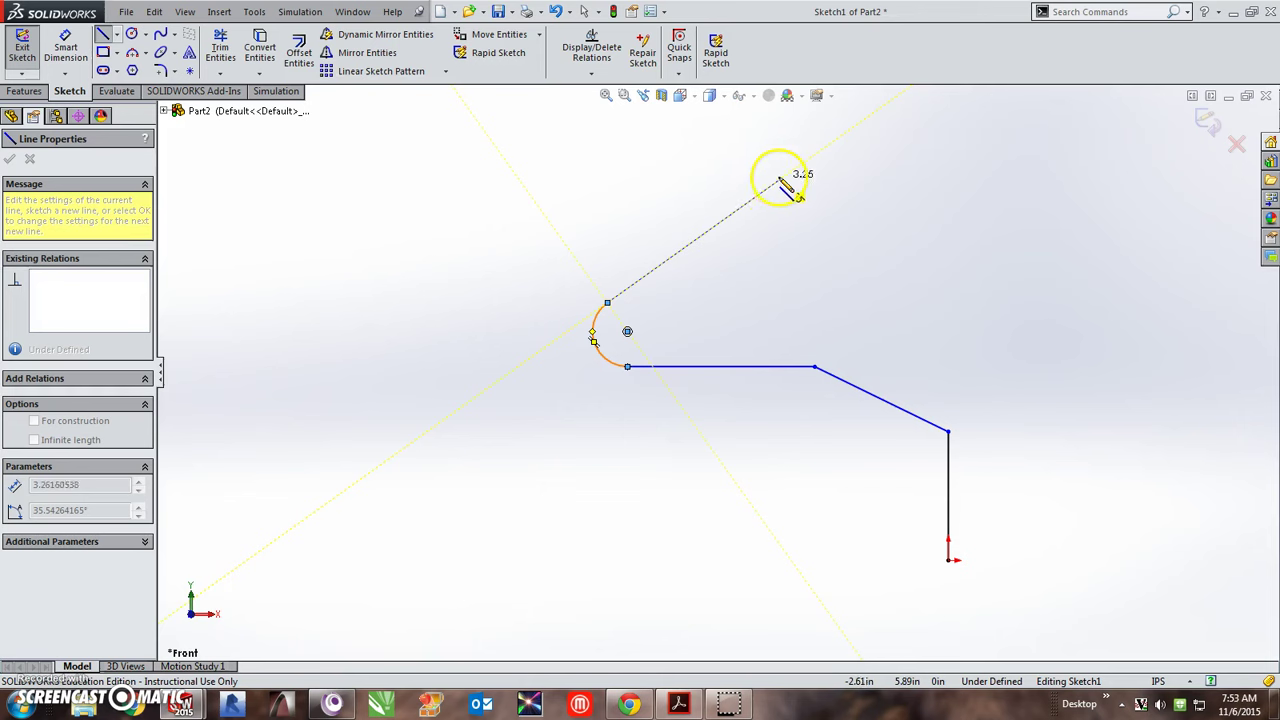
click(899, 95)
right_click(920, 130)
click(937, 155)
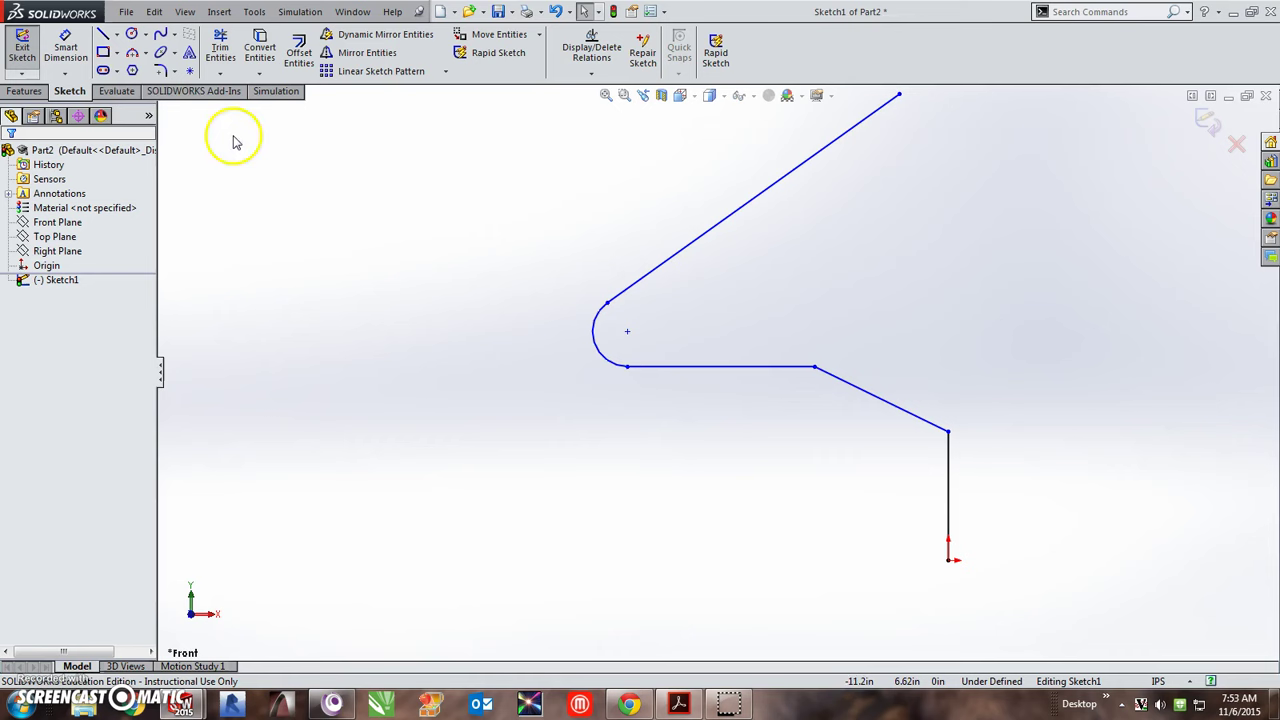
Fillet the corner between the horizontal and slanted lines at R1.00 and the lower corner at R0.75.
click(162, 72)
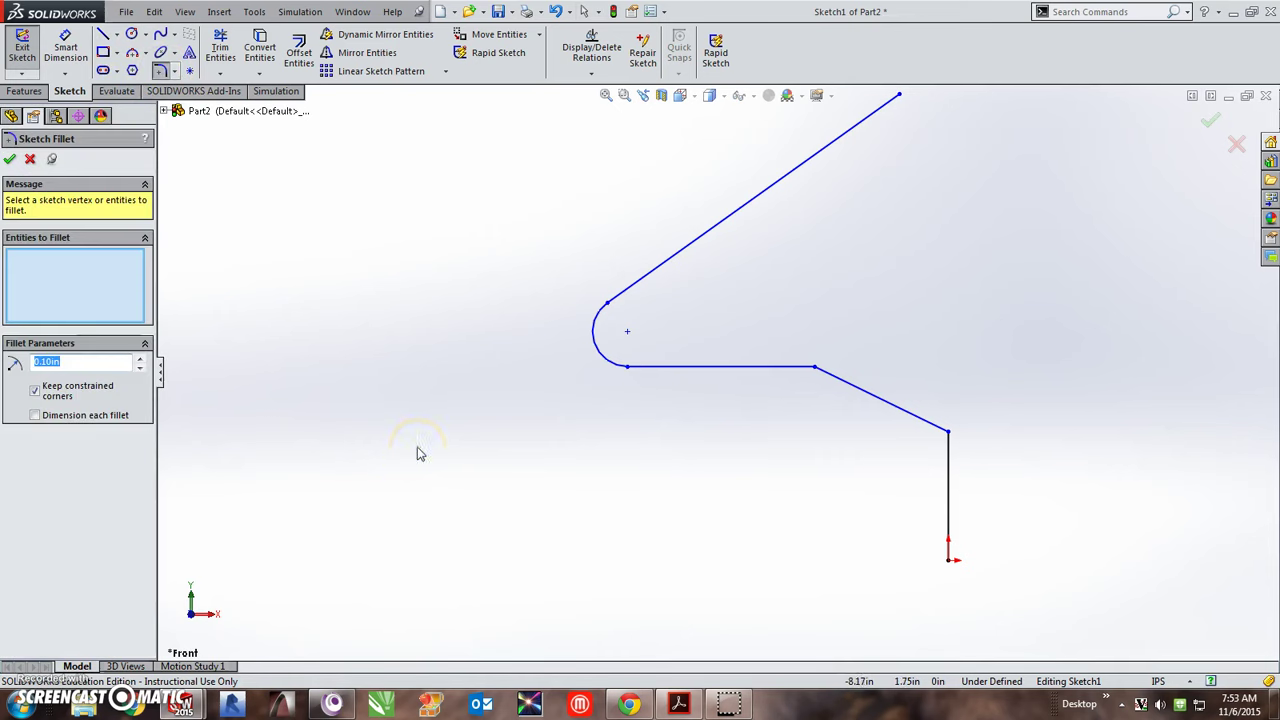
click(815, 368)
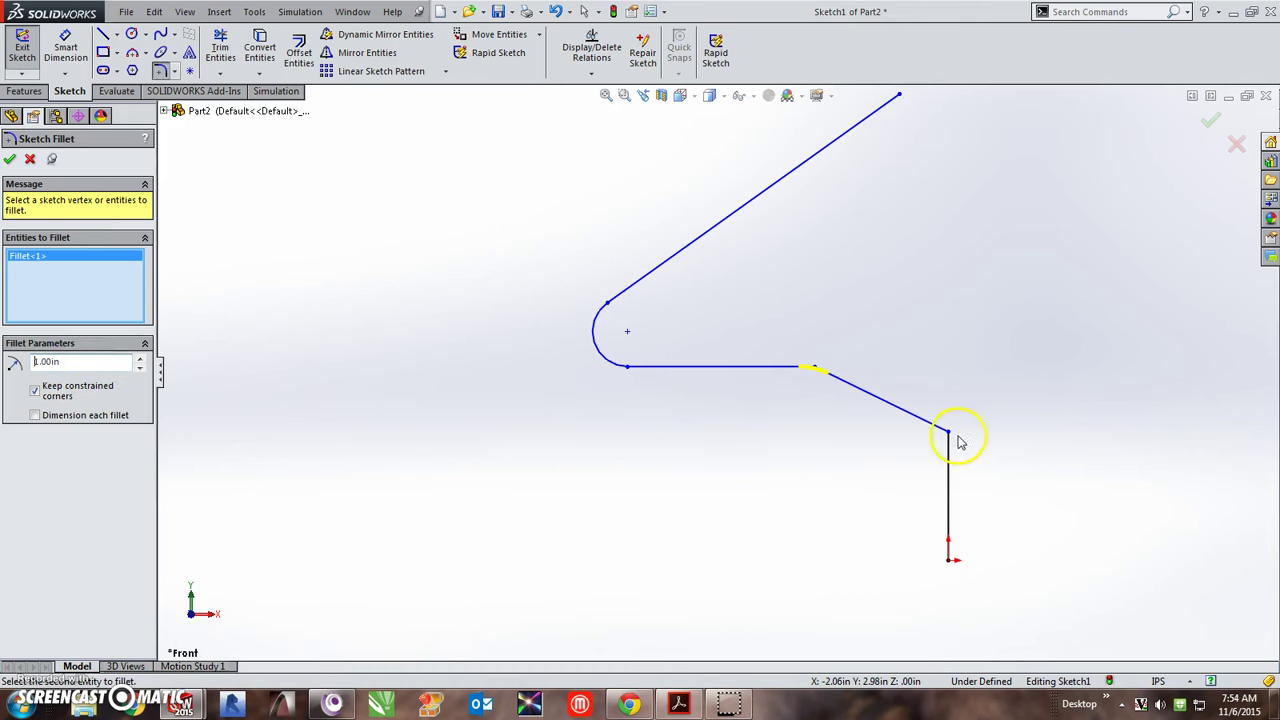
click(22, 162)
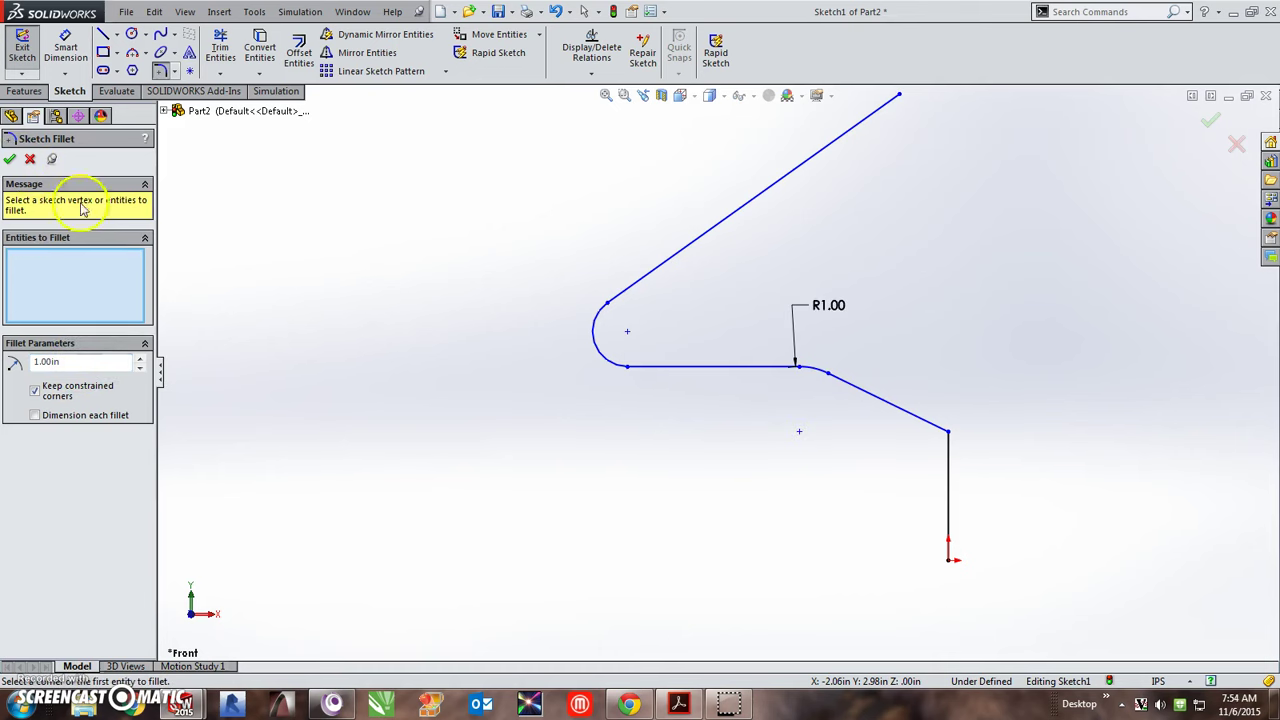
click(91, 364)
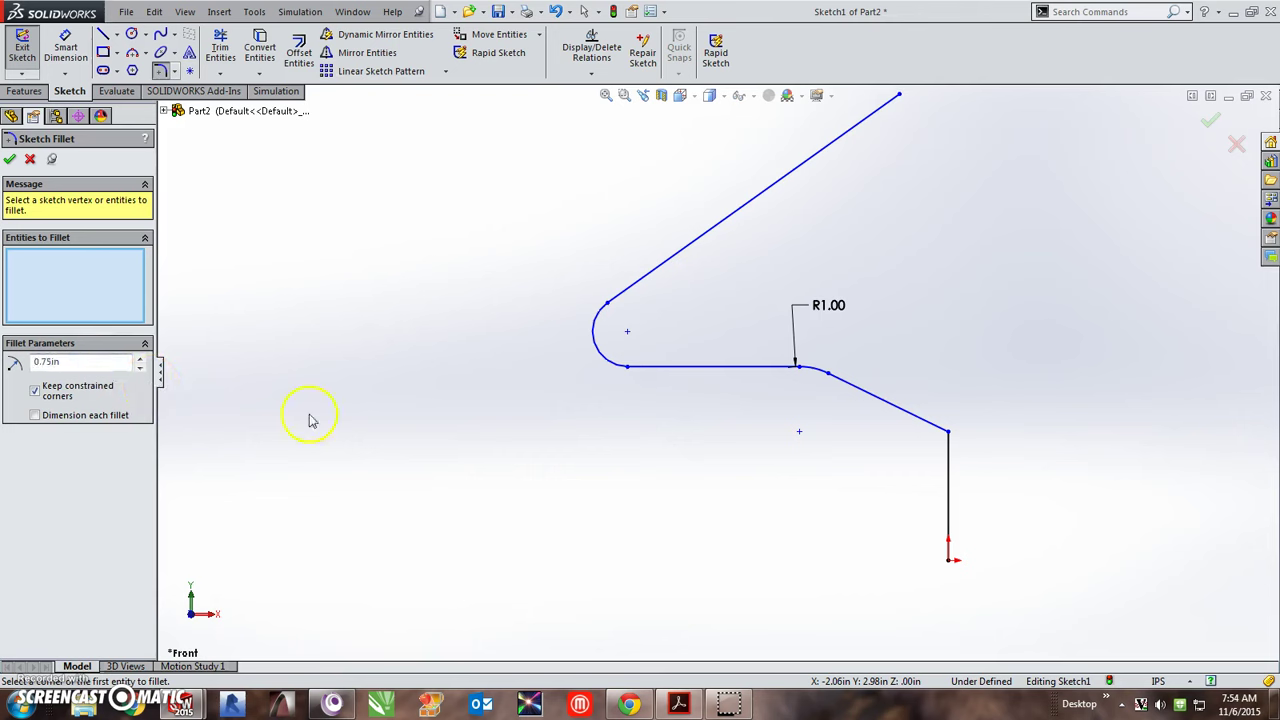
click(947, 433)
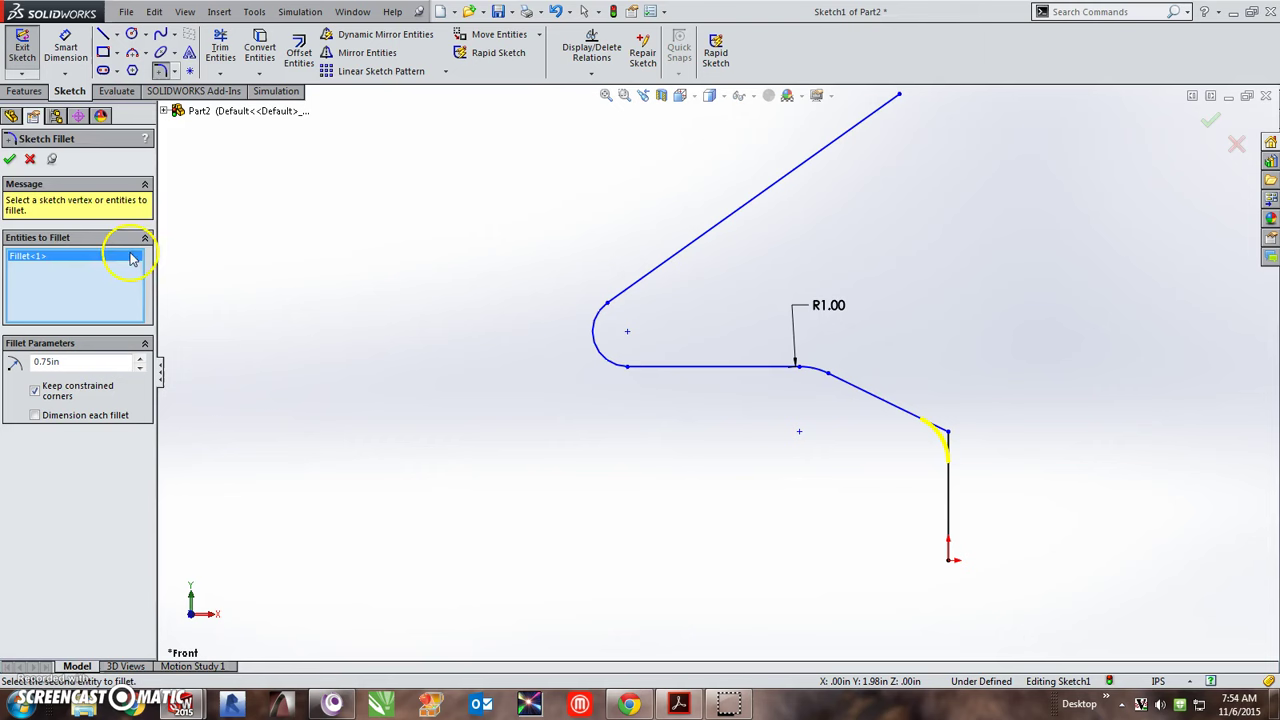
click(9, 161)
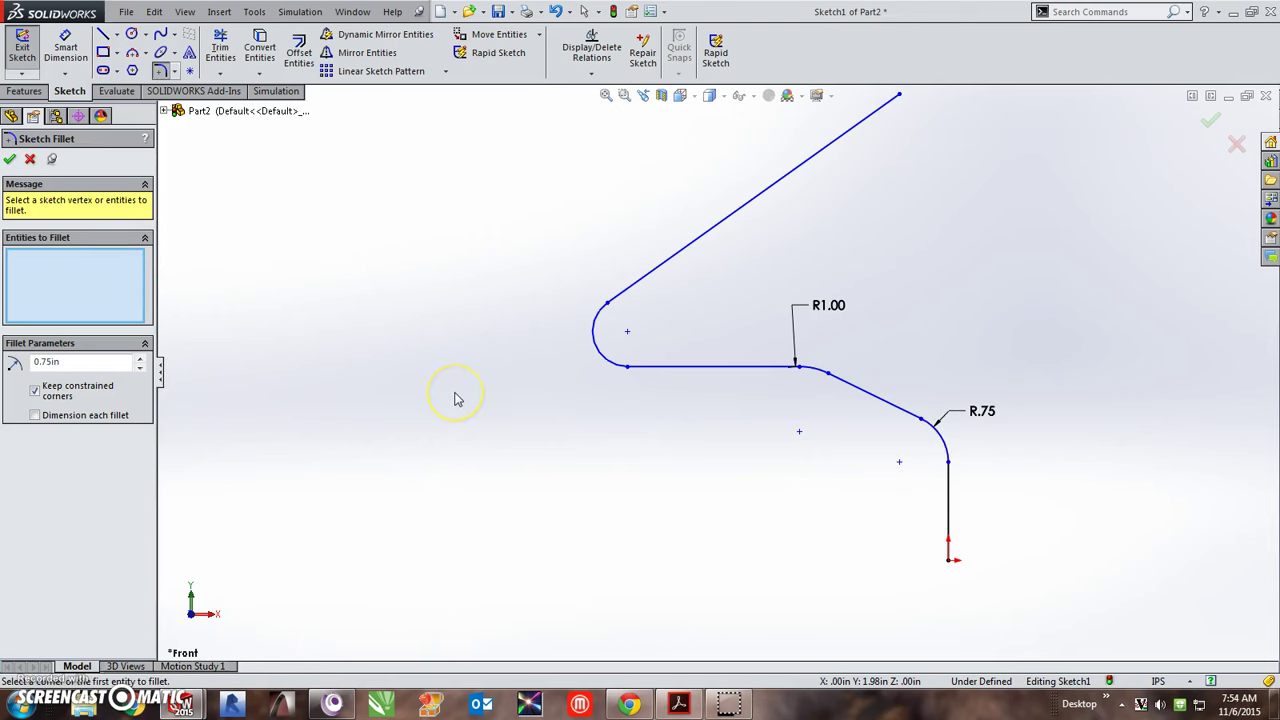
click(65, 50)
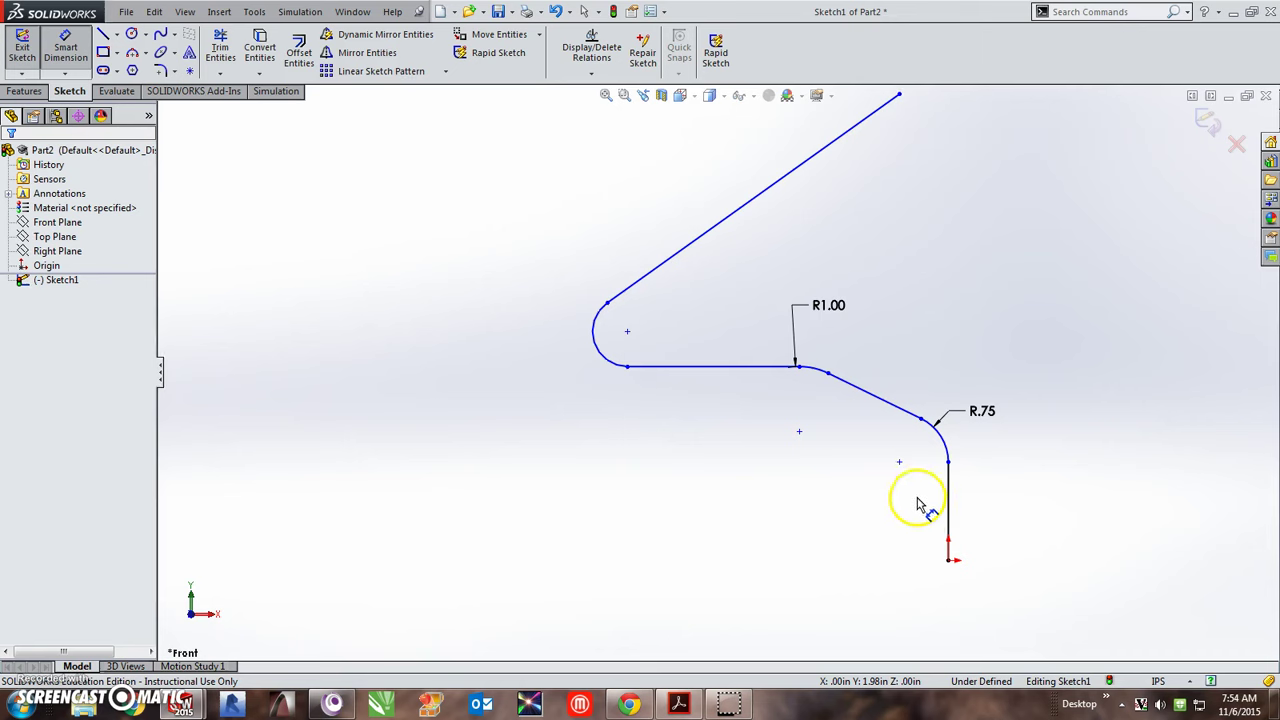
Dimension the smaller fillet centre's height above the origin as 1.65.
click(900, 462)
click(948, 560)
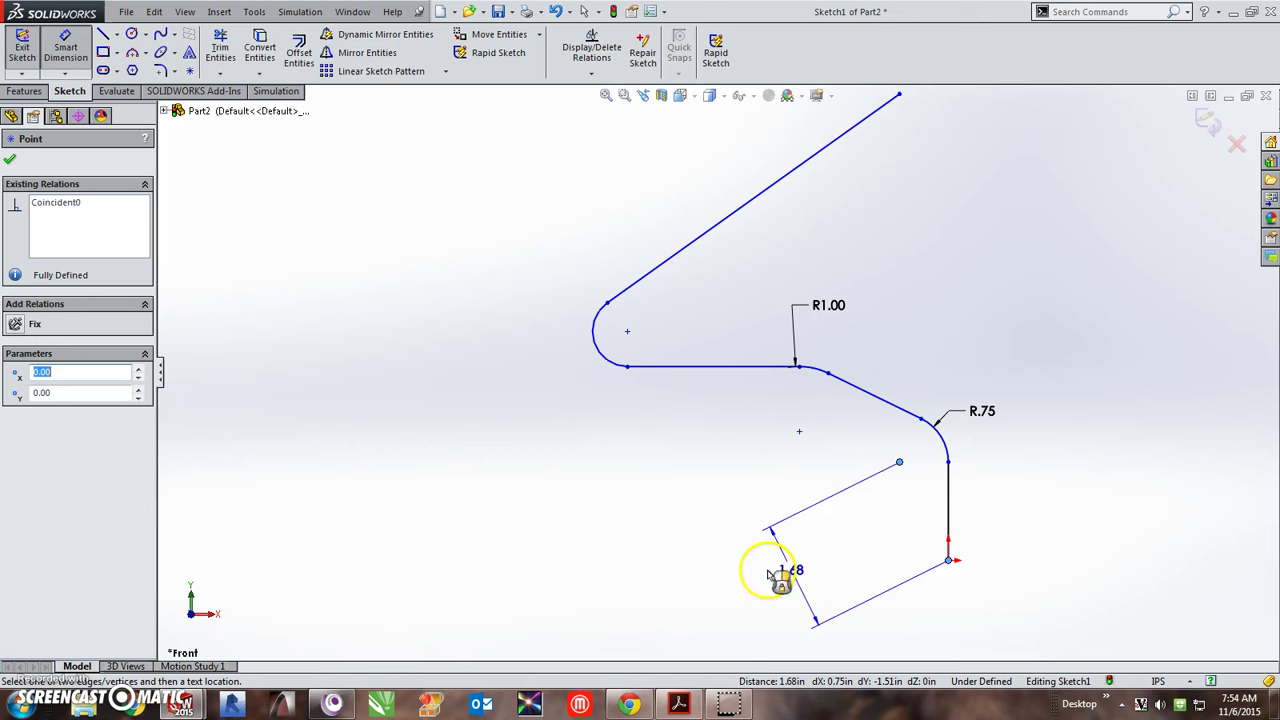
click(418, 512)
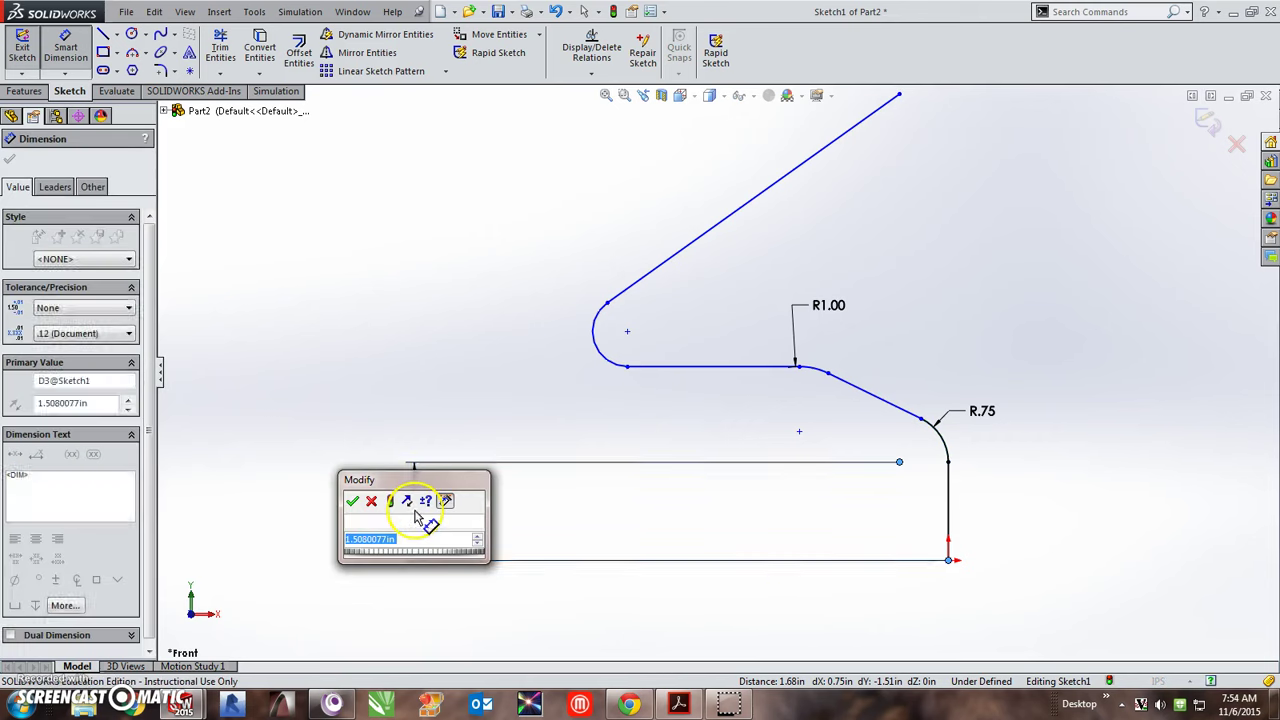
text(1)
key(Return)
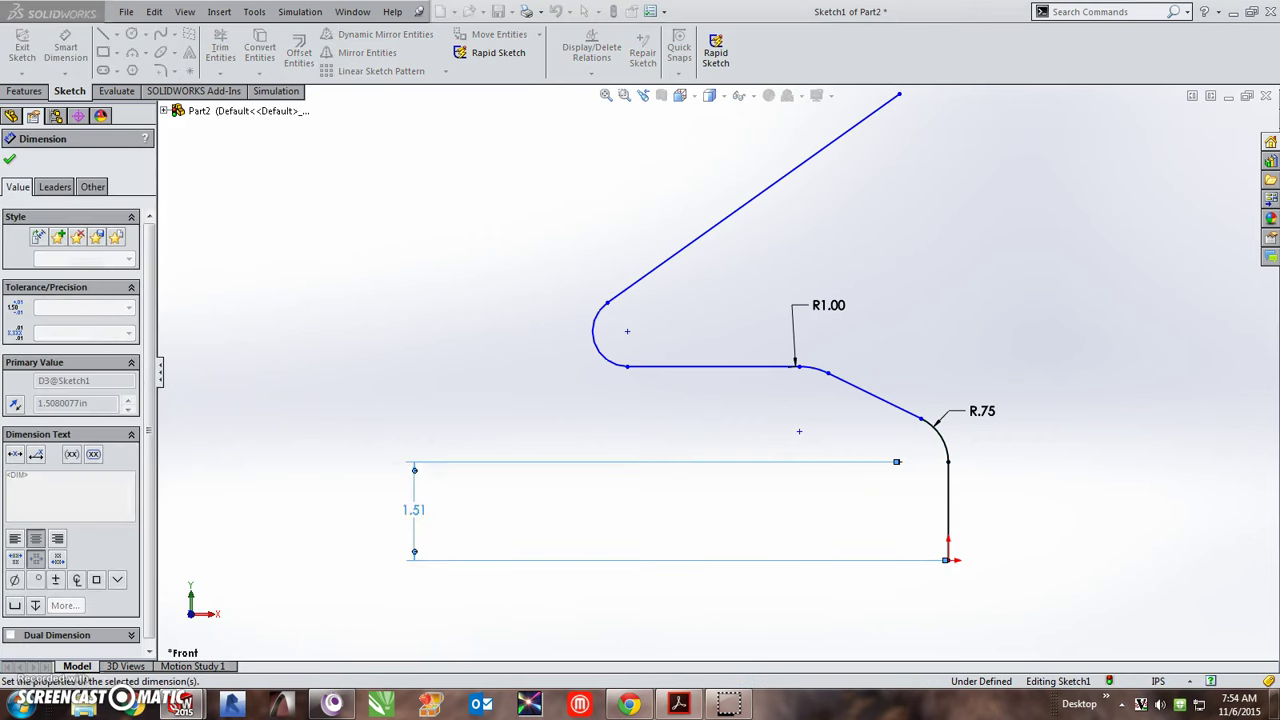
double_click(424, 527)
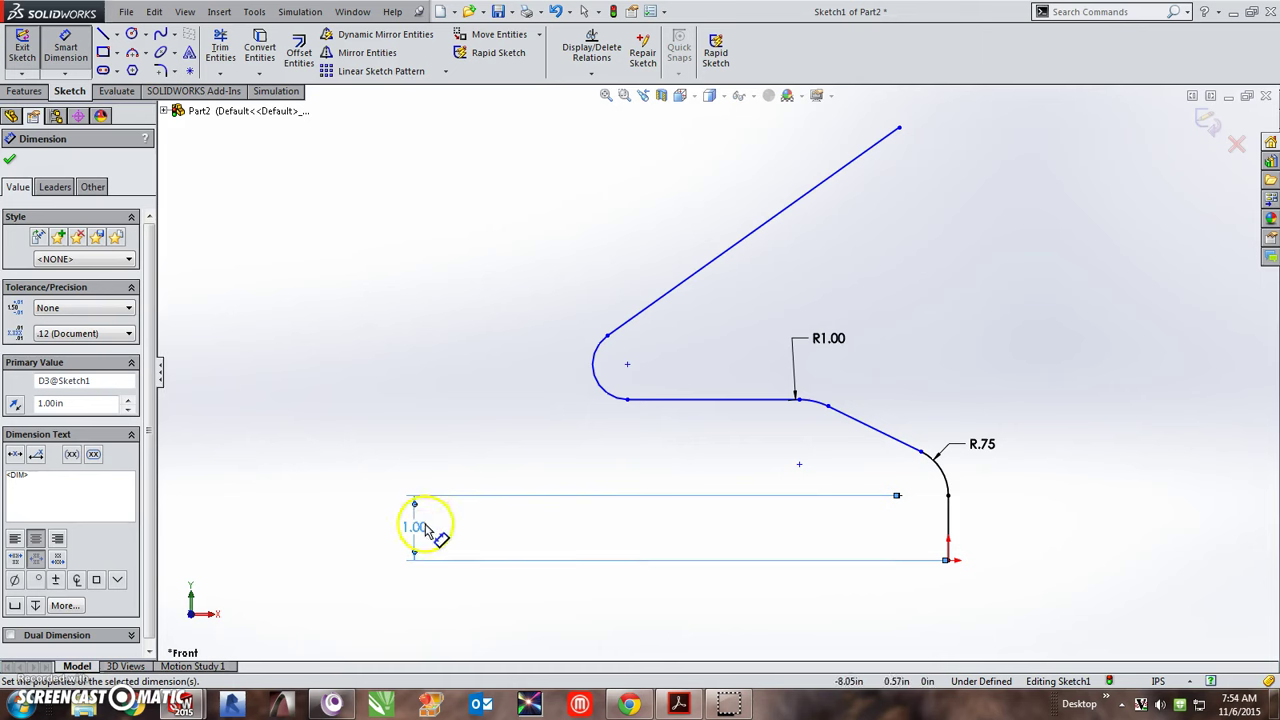
text(1.65)
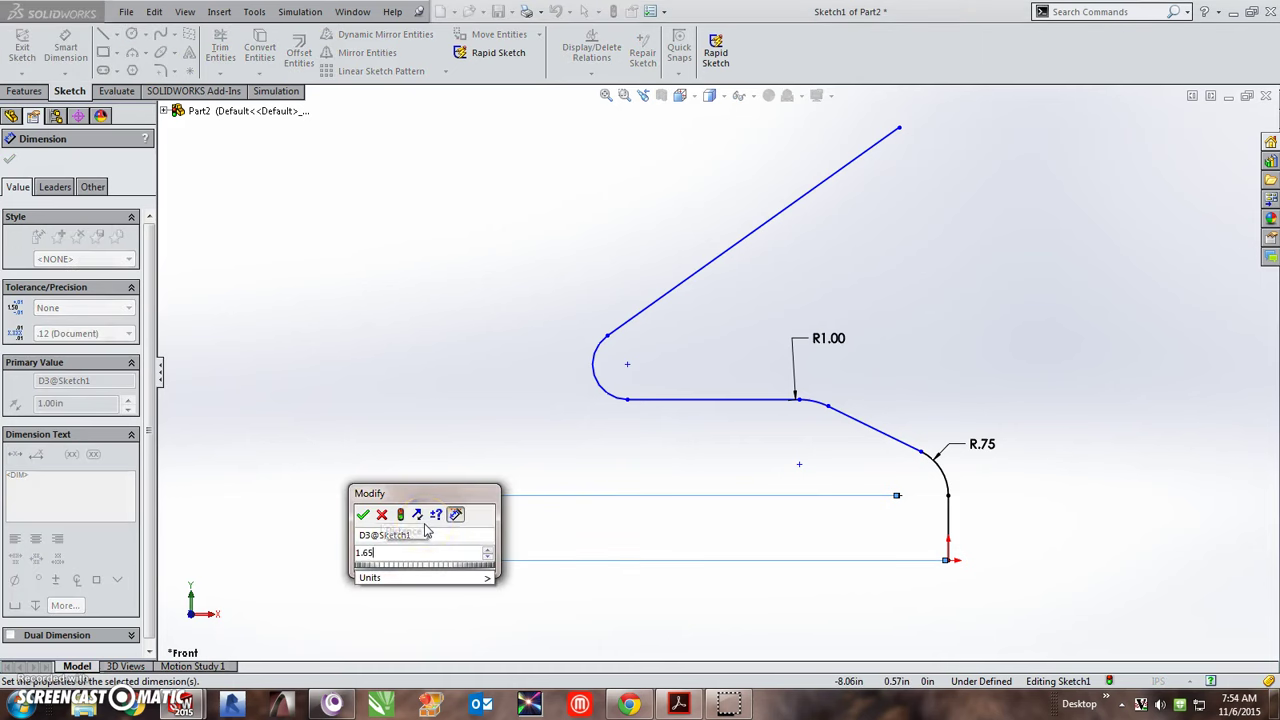
key(Return)
Dimension the larger fillet centre at 2.00 and the hook arc centre at 3.38 above the origin.
click(800, 423)
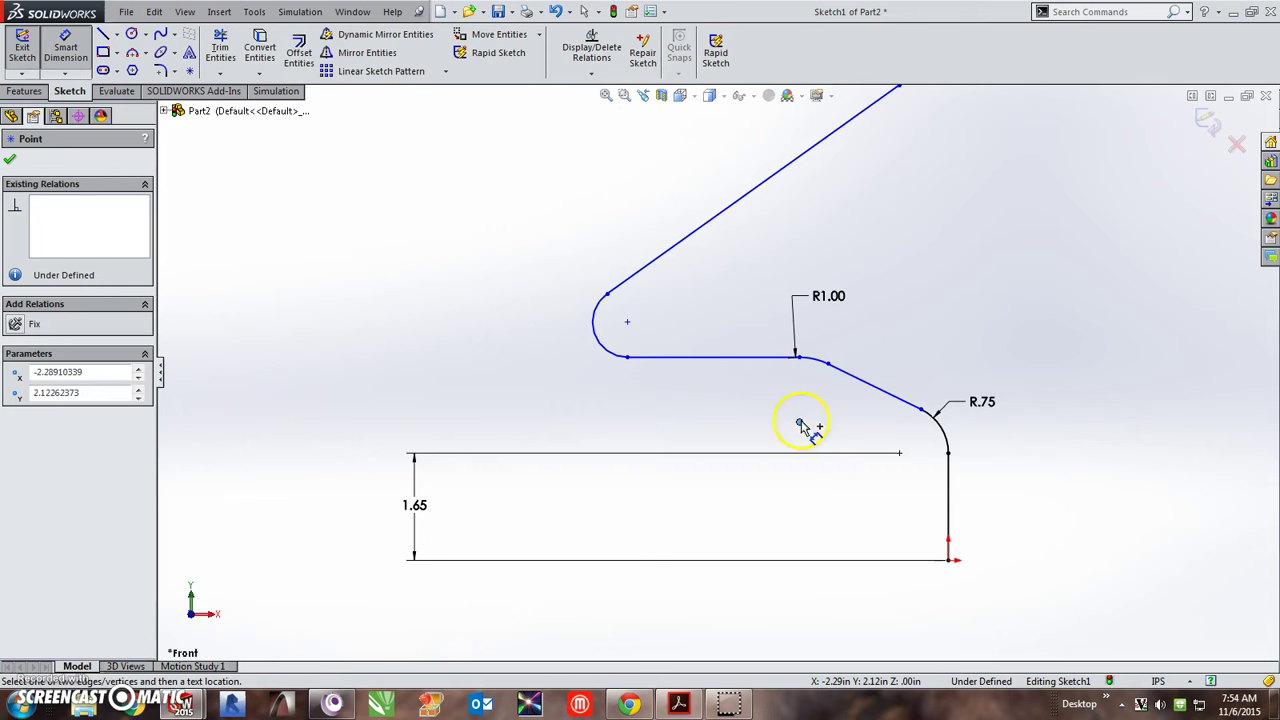
click(949, 559)
click(389, 518)
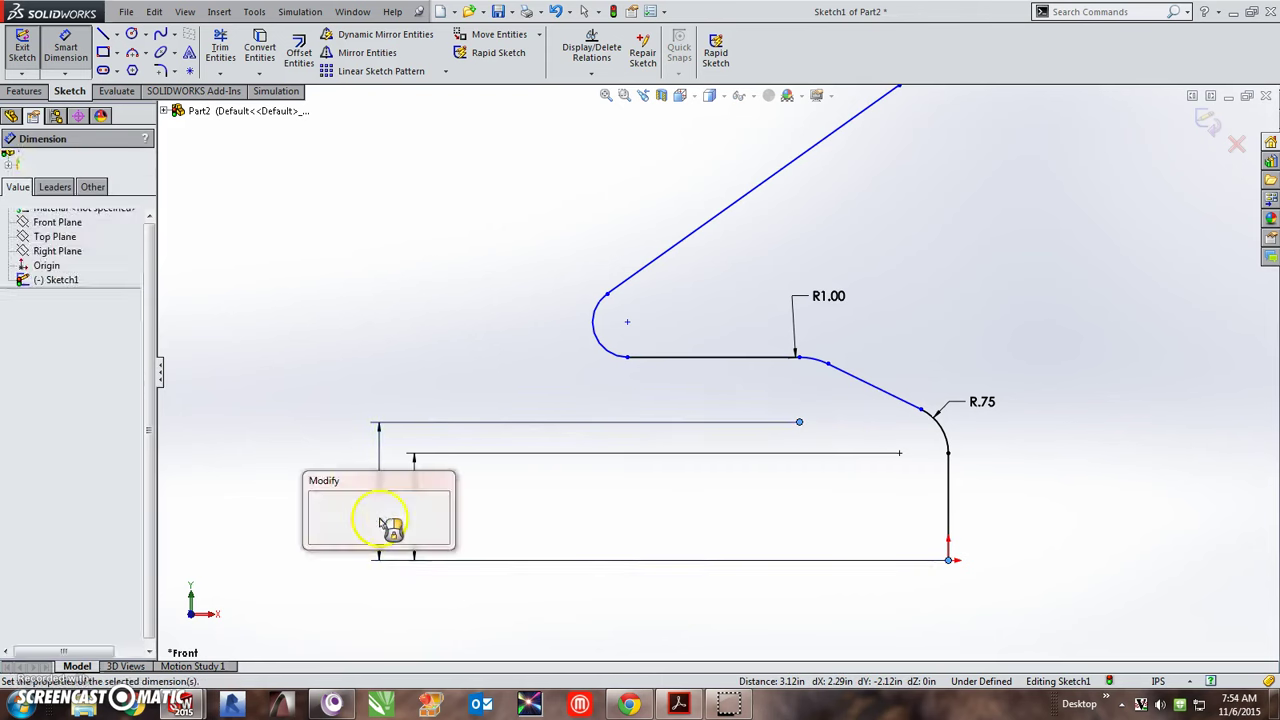
text(2.00in)
key(Return)
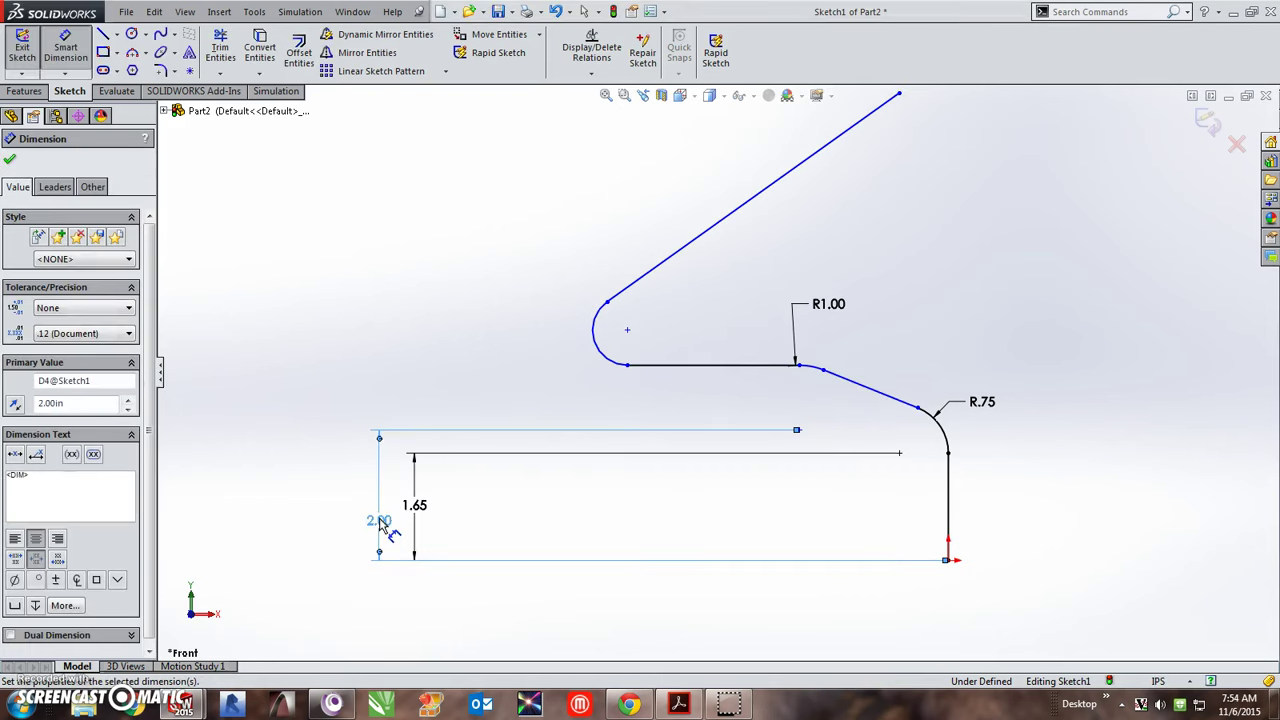
click(627, 331)
click(948, 560)
click(312, 495)
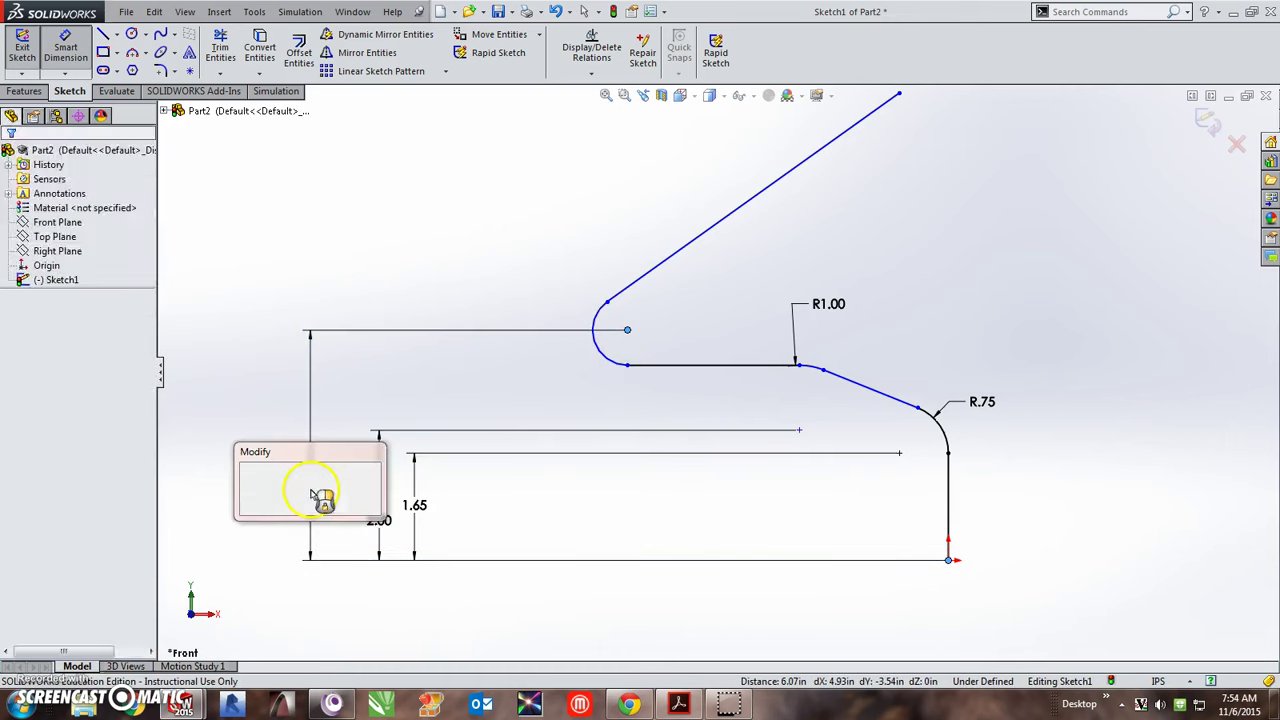
text(3.375)
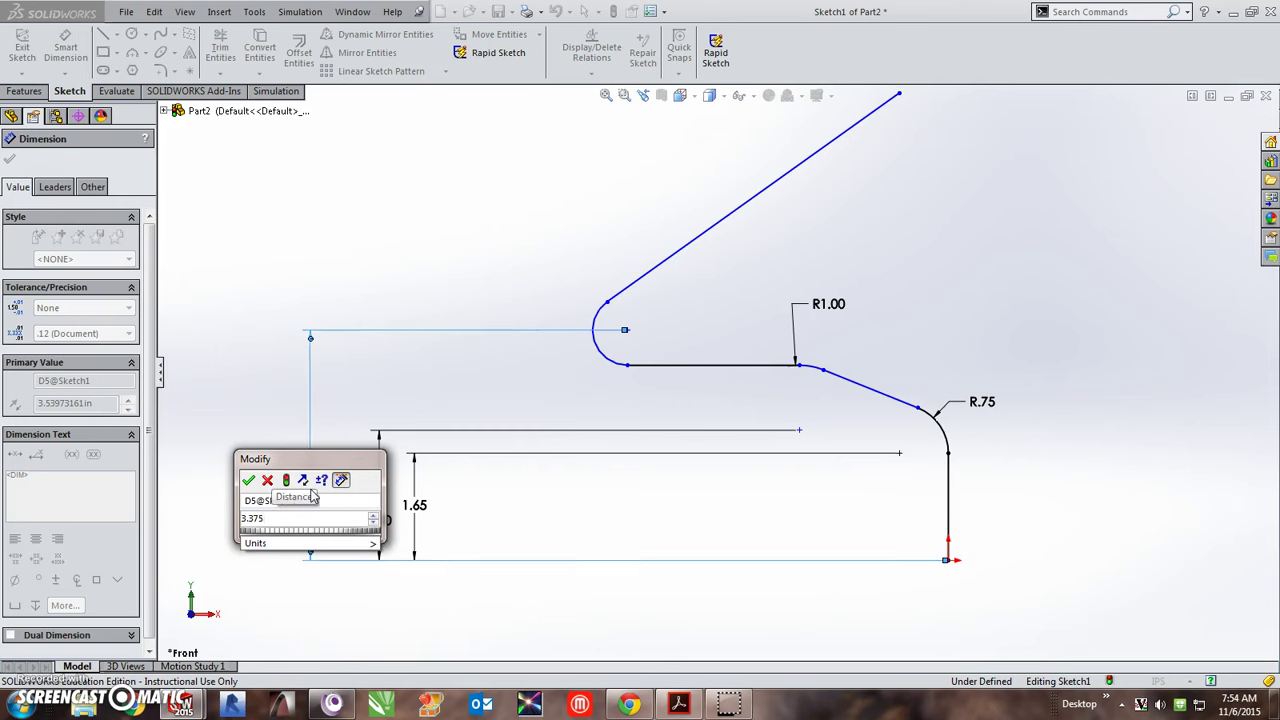
key(Return)
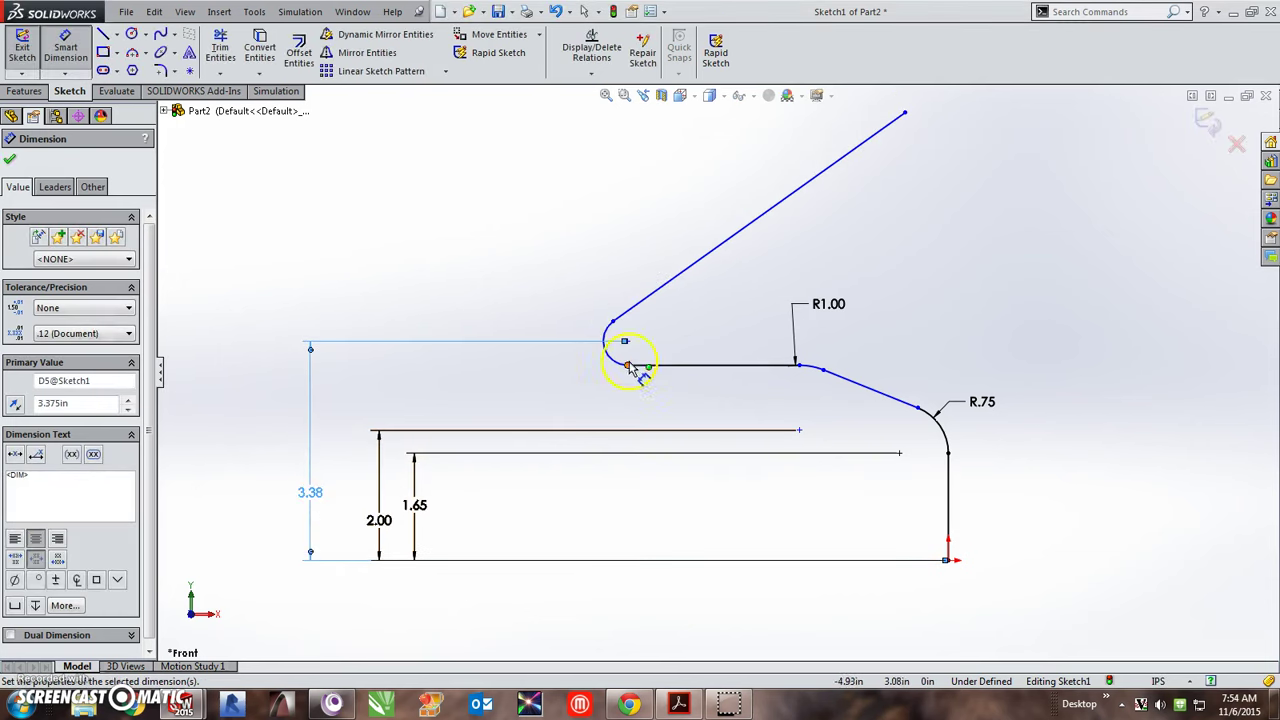
Add a driven R.375 radius dimension to the hook arc, displayed with .123 precision.
click(607, 350)
click(540, 378)
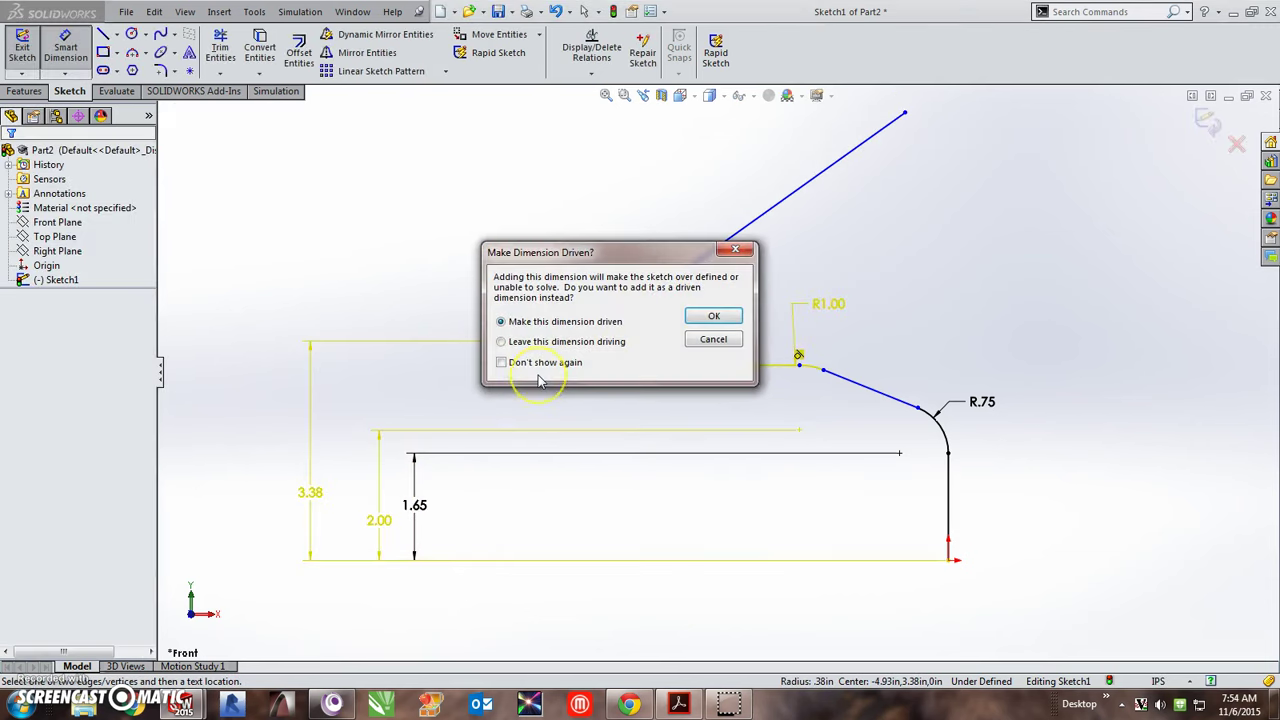
key(Return)
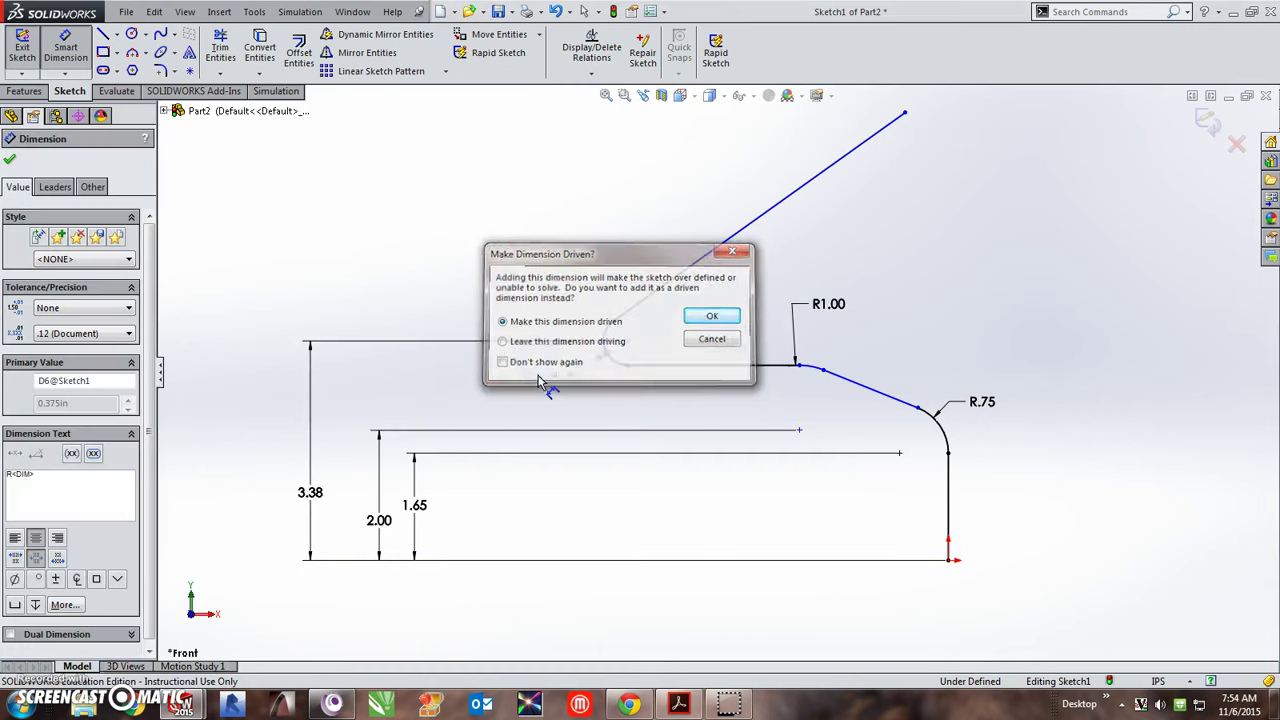
click(540, 375)
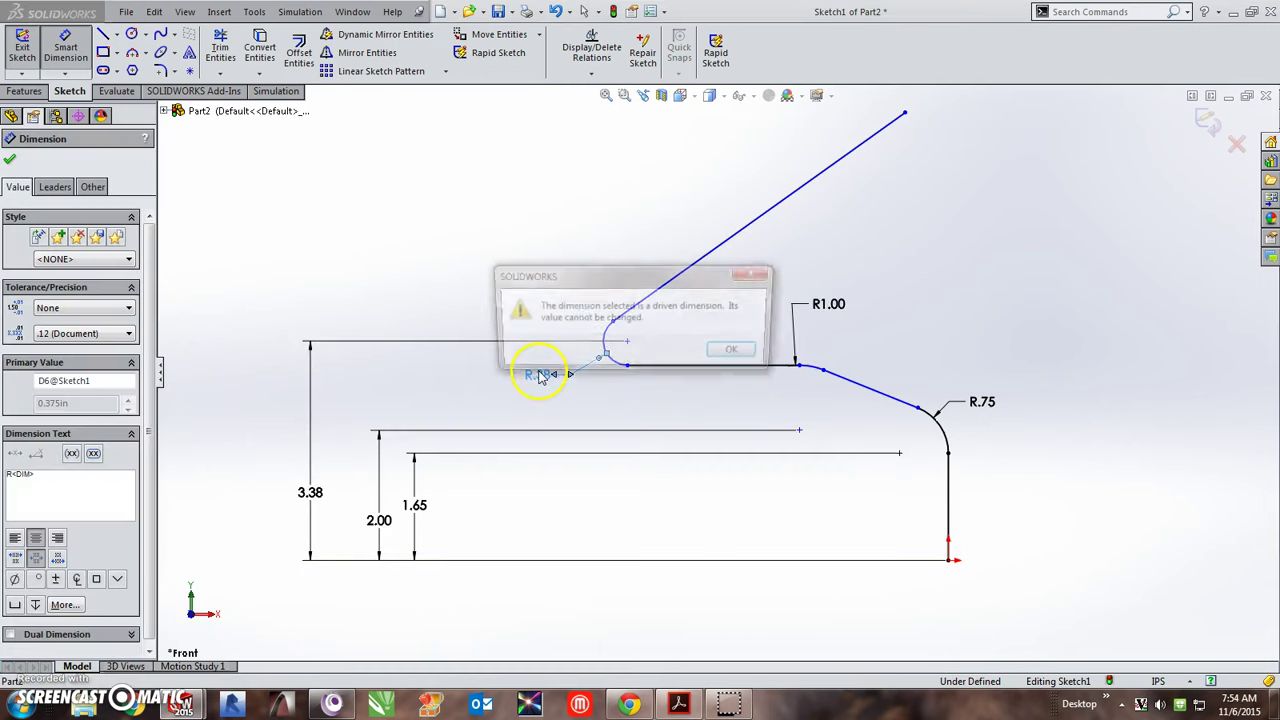
click(737, 351)
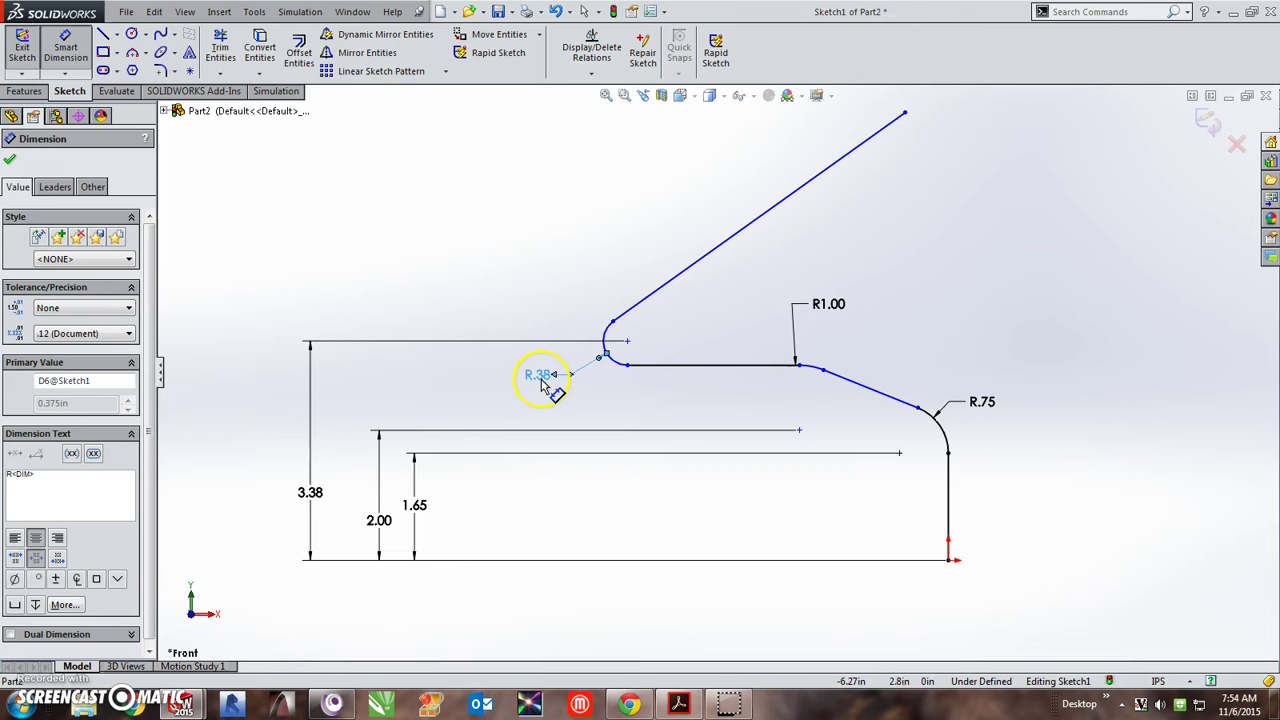
click(118, 333)
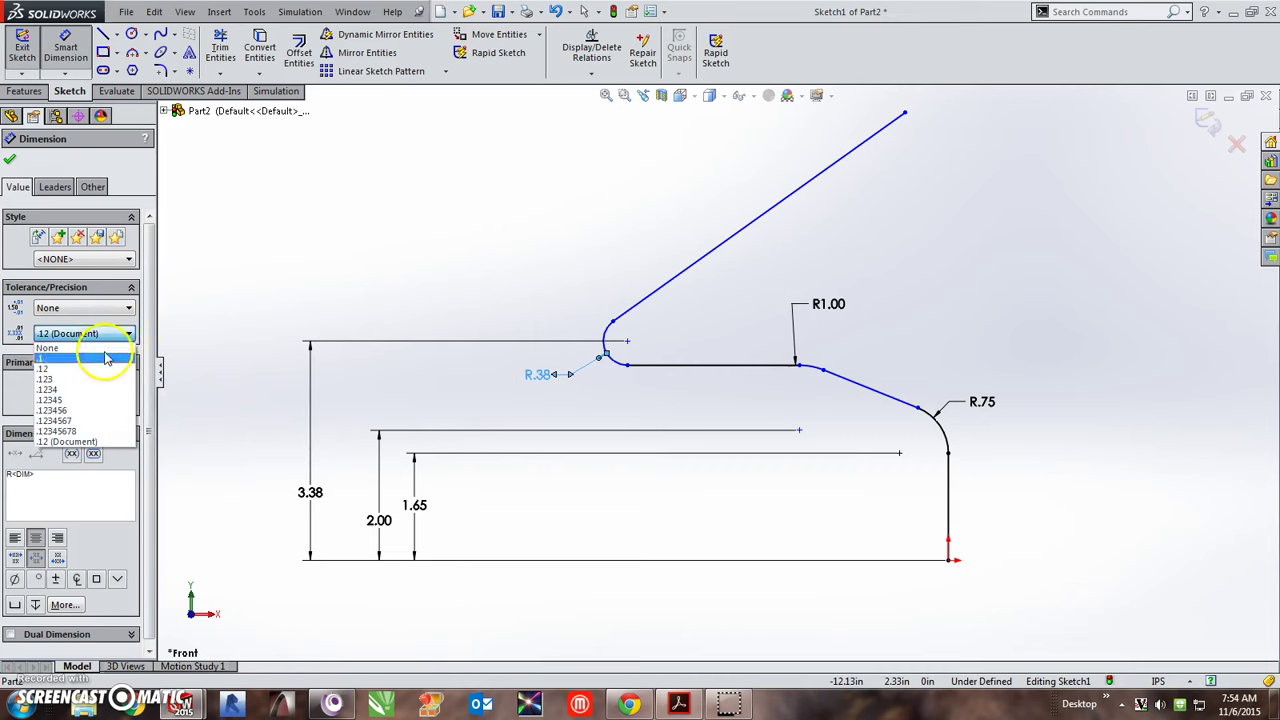
click(95, 382)
click(509, 397)
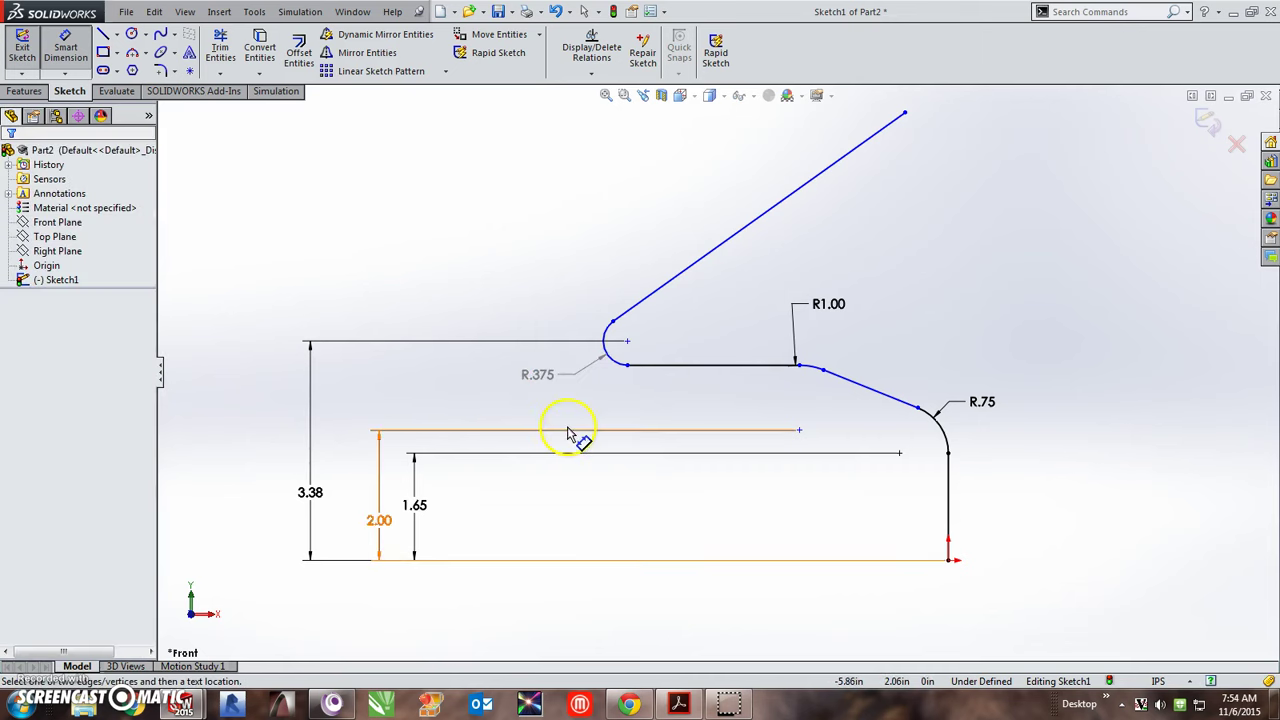
Dimension the hook arc centre 4.00 and the 2.00 line's end 2.30 horizontally from the bottom-right corner.
click(627, 344)
click(947, 561)
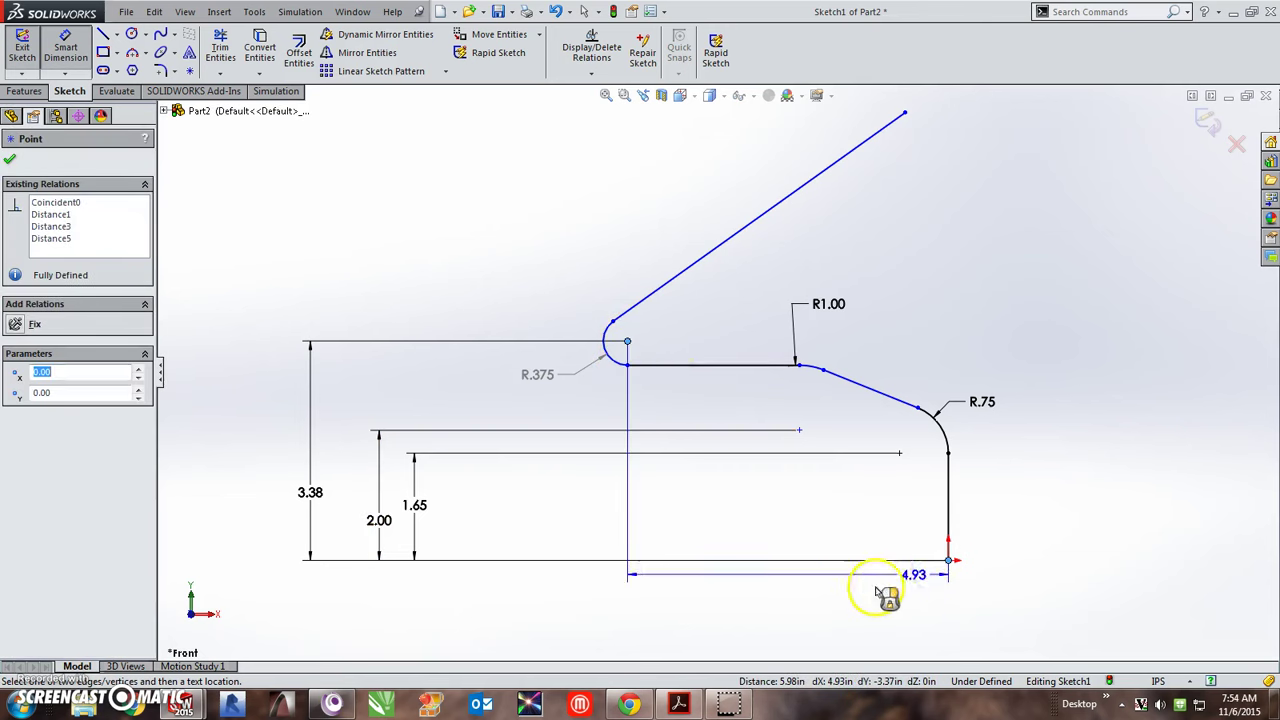
click(852, 598)
text(4)
key(Return)
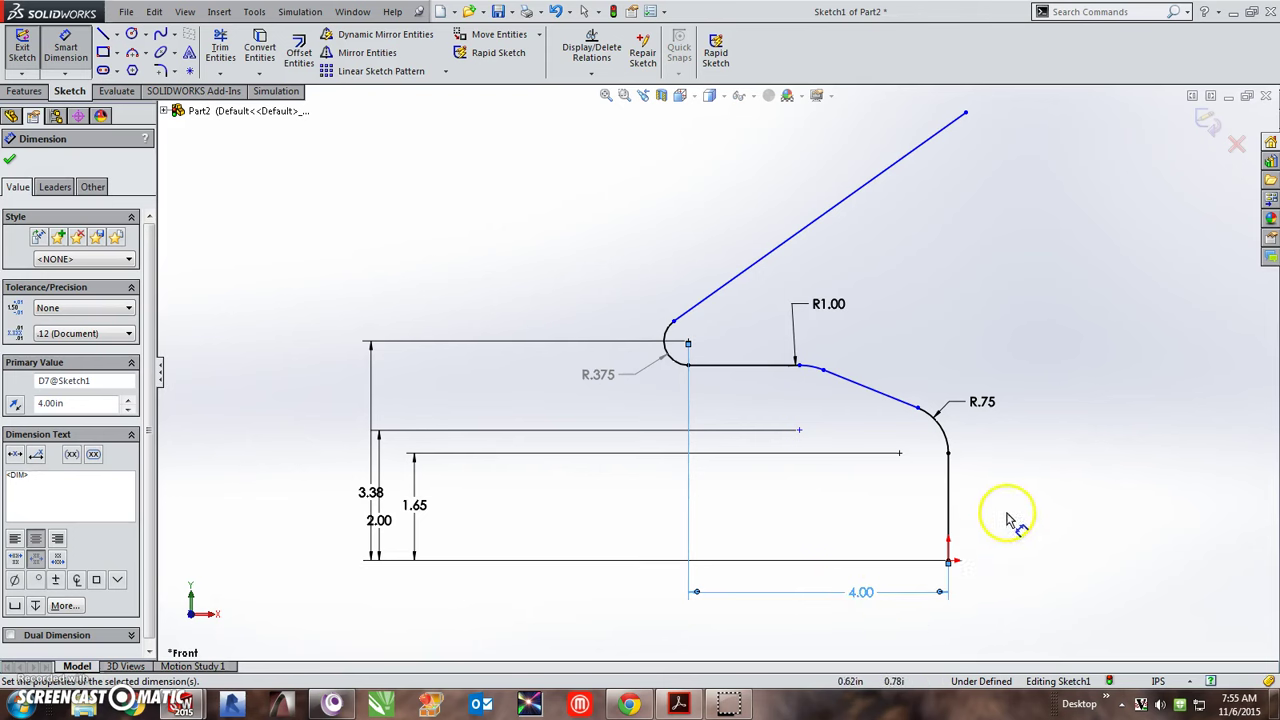
click(809, 436)
click(948, 561)
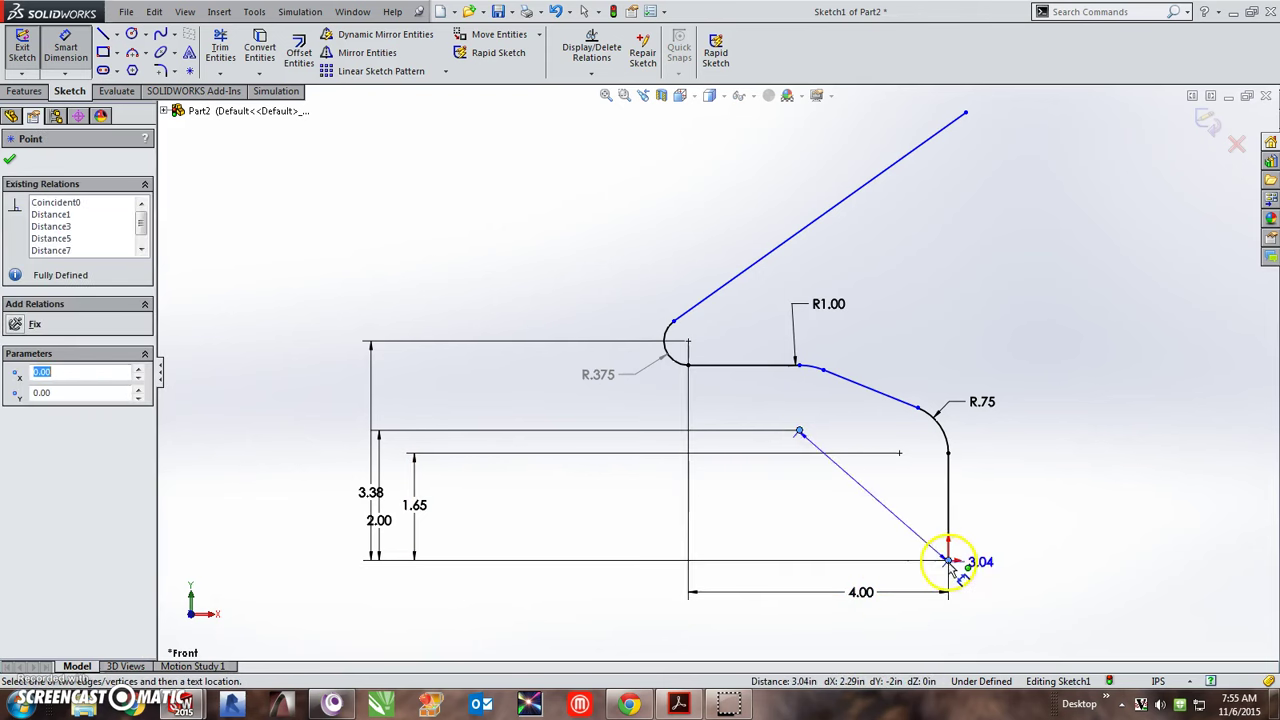
click(910, 580)
text(2.3)
key(Return)
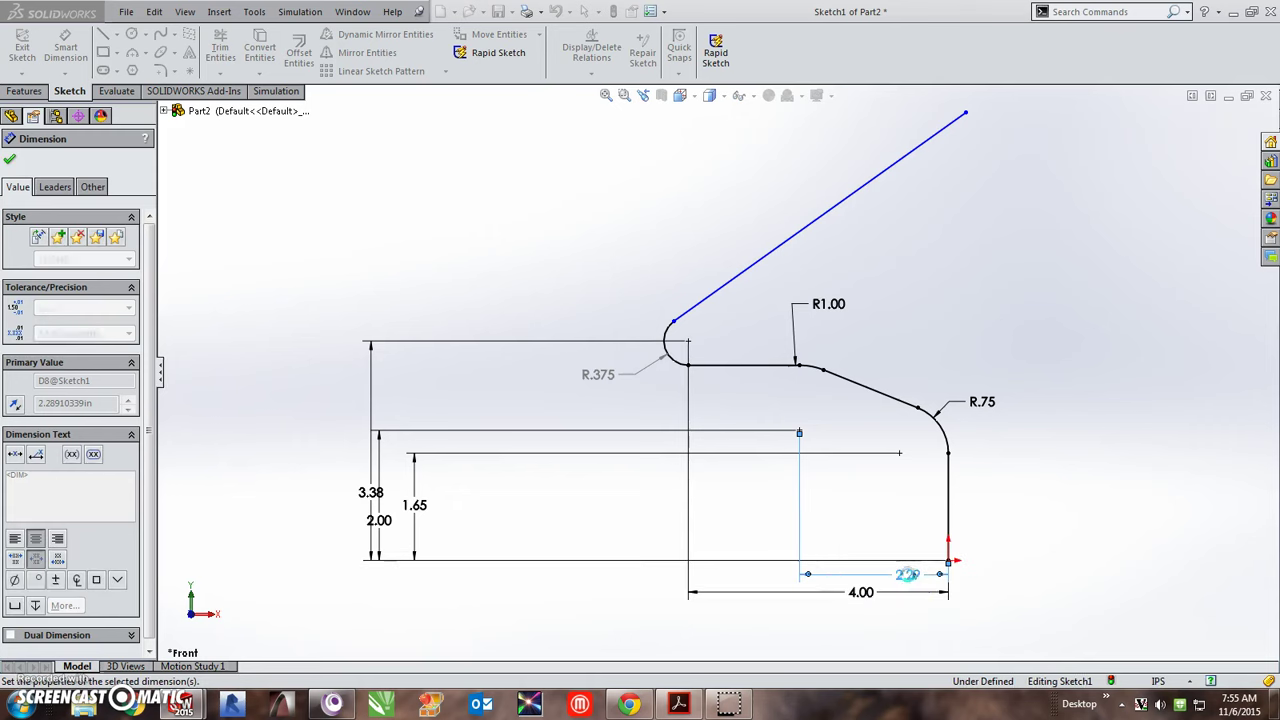
scroll(894, 391, up, 3)
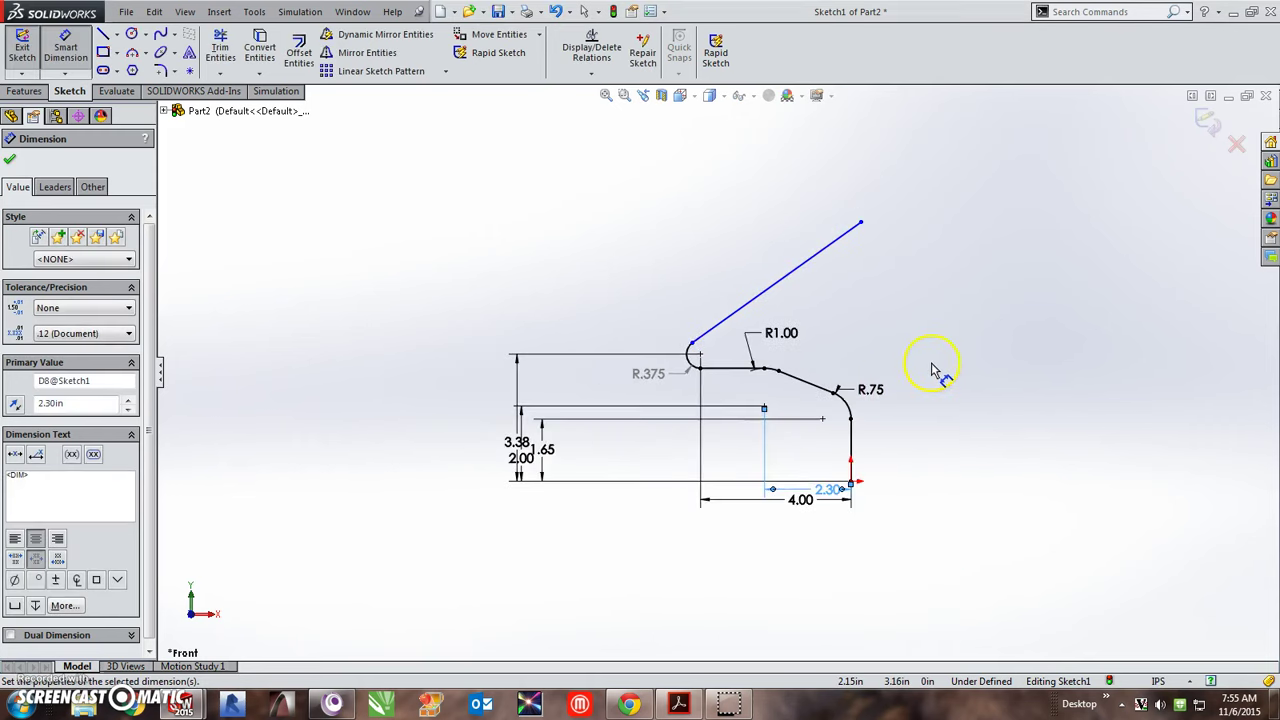
scroll(935, 370, down, 2)
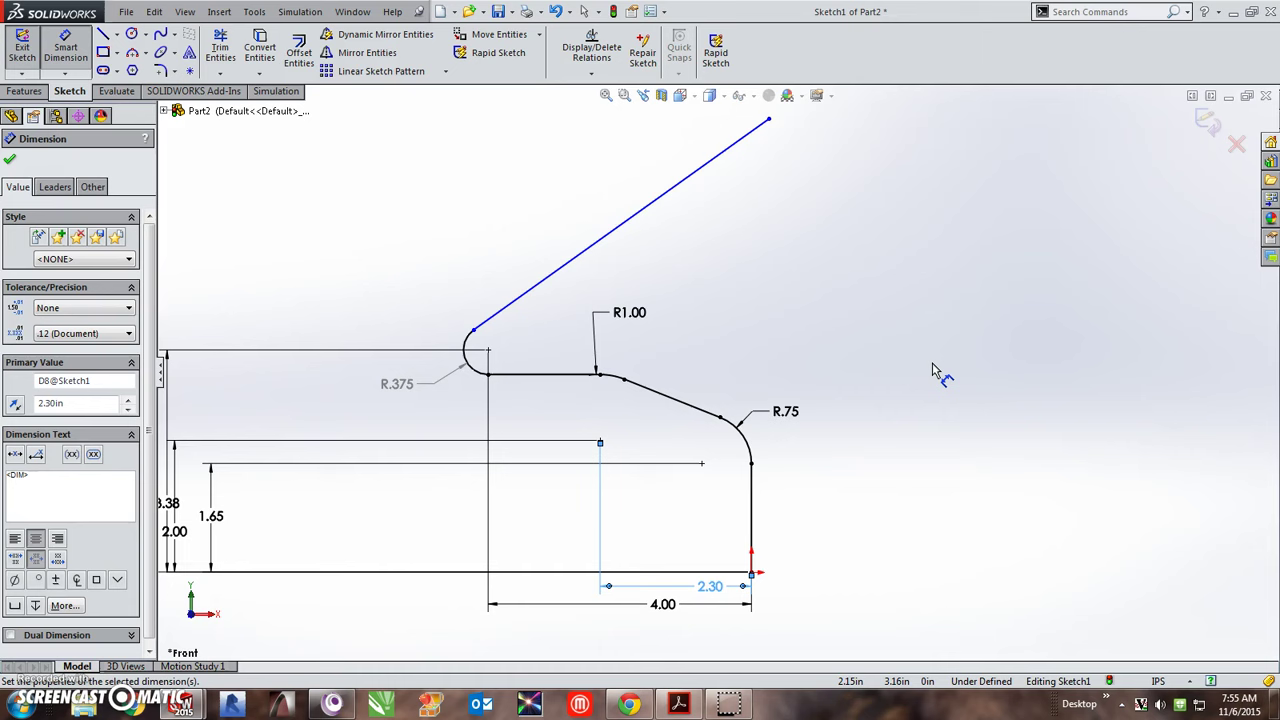
Dimension the top leg at 32.50° from the horizontal line.
click(717, 157)
click(580, 369)
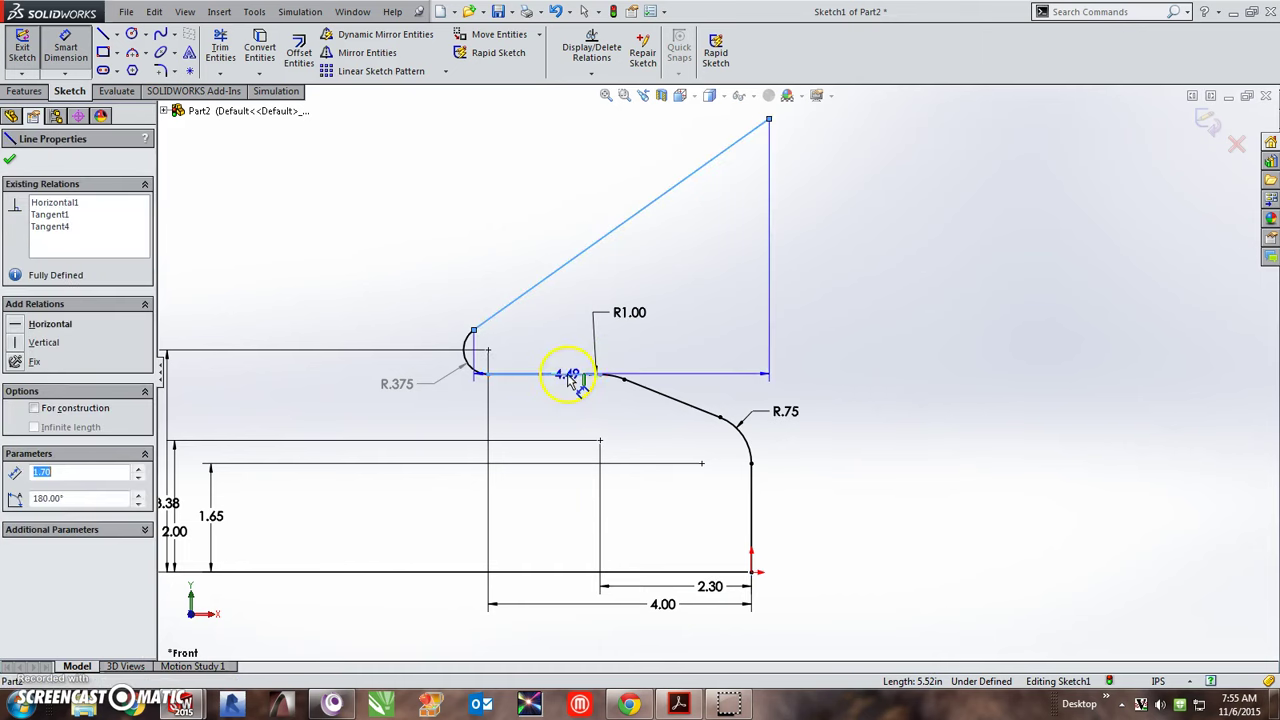
click(857, 312)
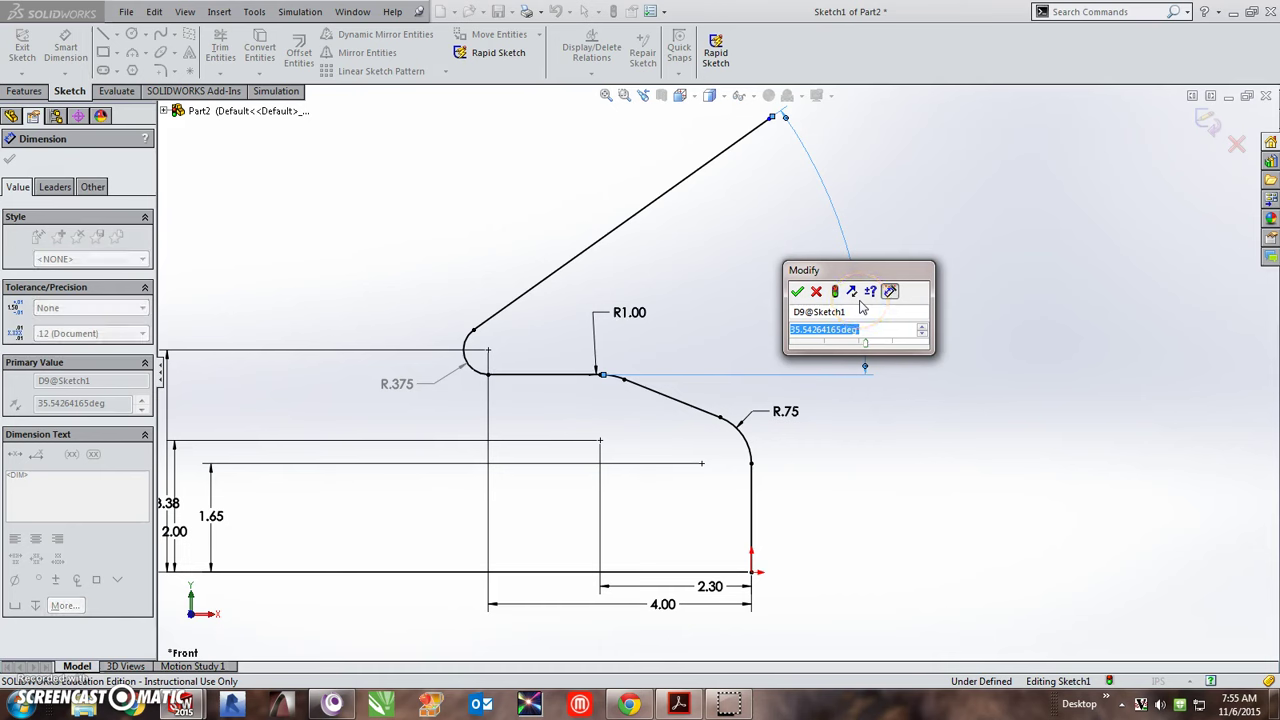
text(32.5)
key(Return)
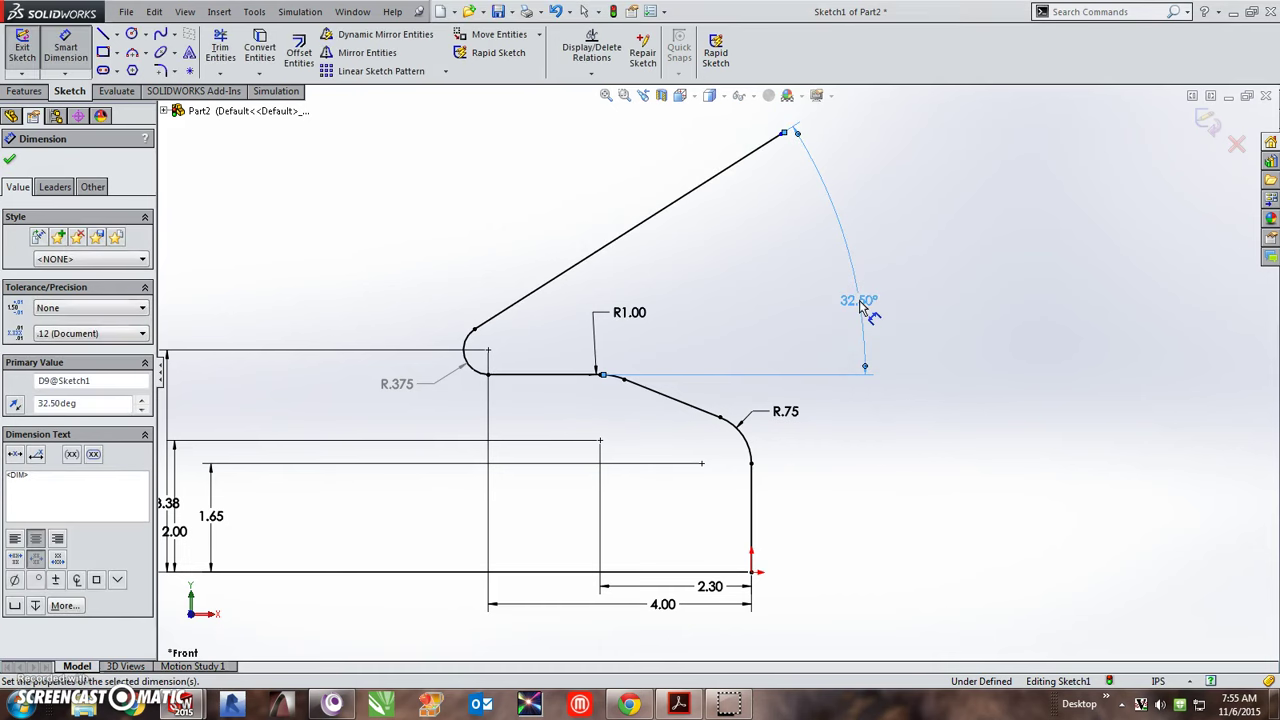
Delete the R.375 reference dimension and drag the top leg's end further out.
right_click(478, 240)
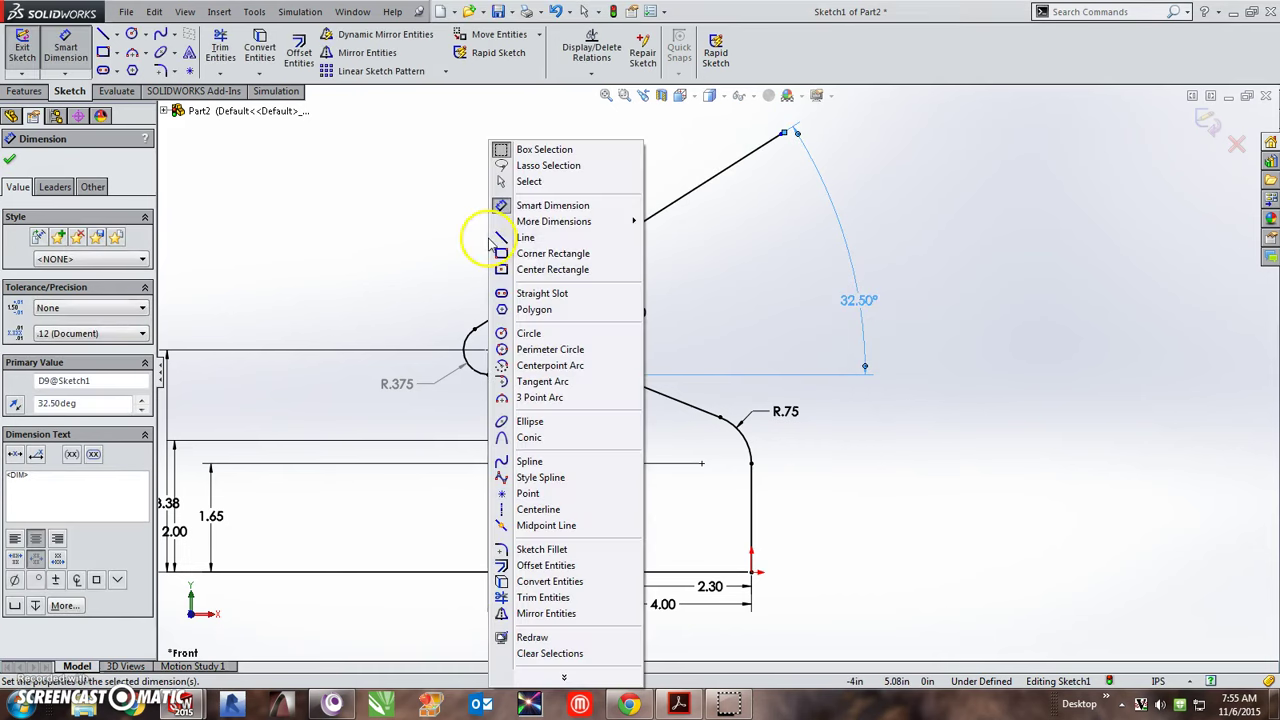
click(529, 182)
click(405, 383)
key(Delete)
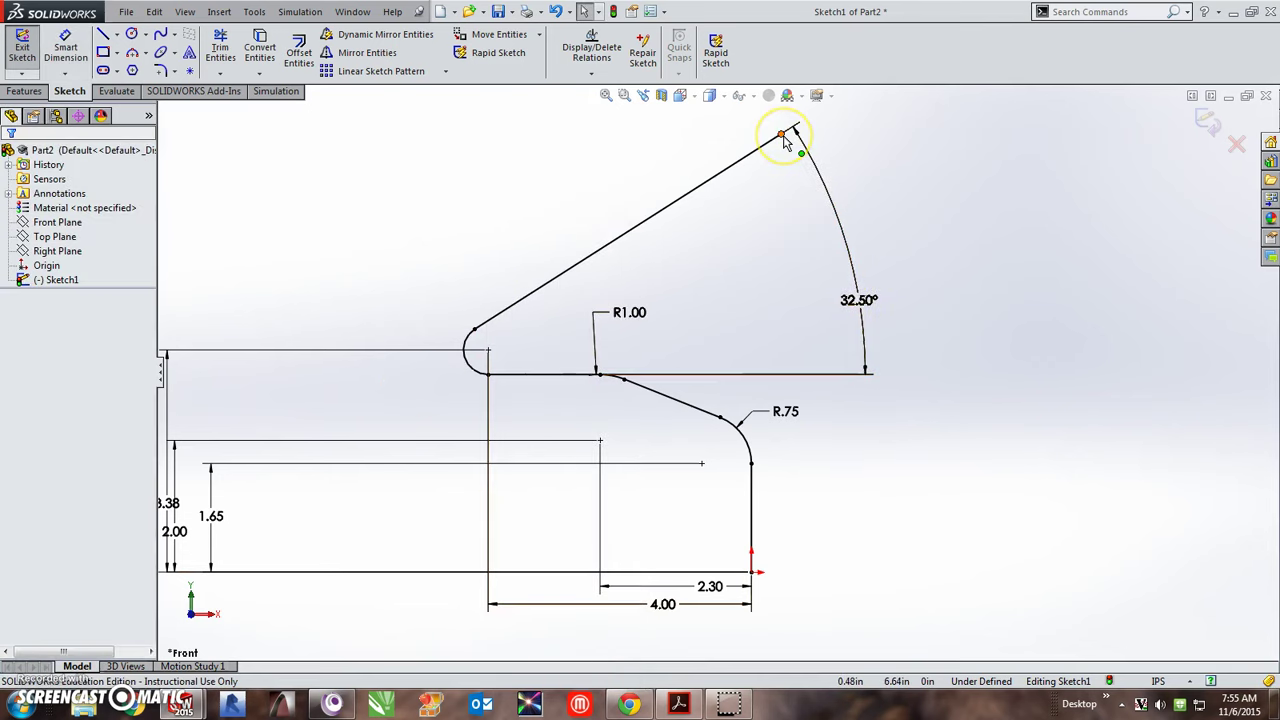
mouse_move(785, 143)
mouse_down()
mouse_move(766, 157)
mouse_move(800, 129)
mouse_move(766, 157)
mouse_move(815, 137)
mouse_move(796, 145)
mouse_up()
click(786, 209)
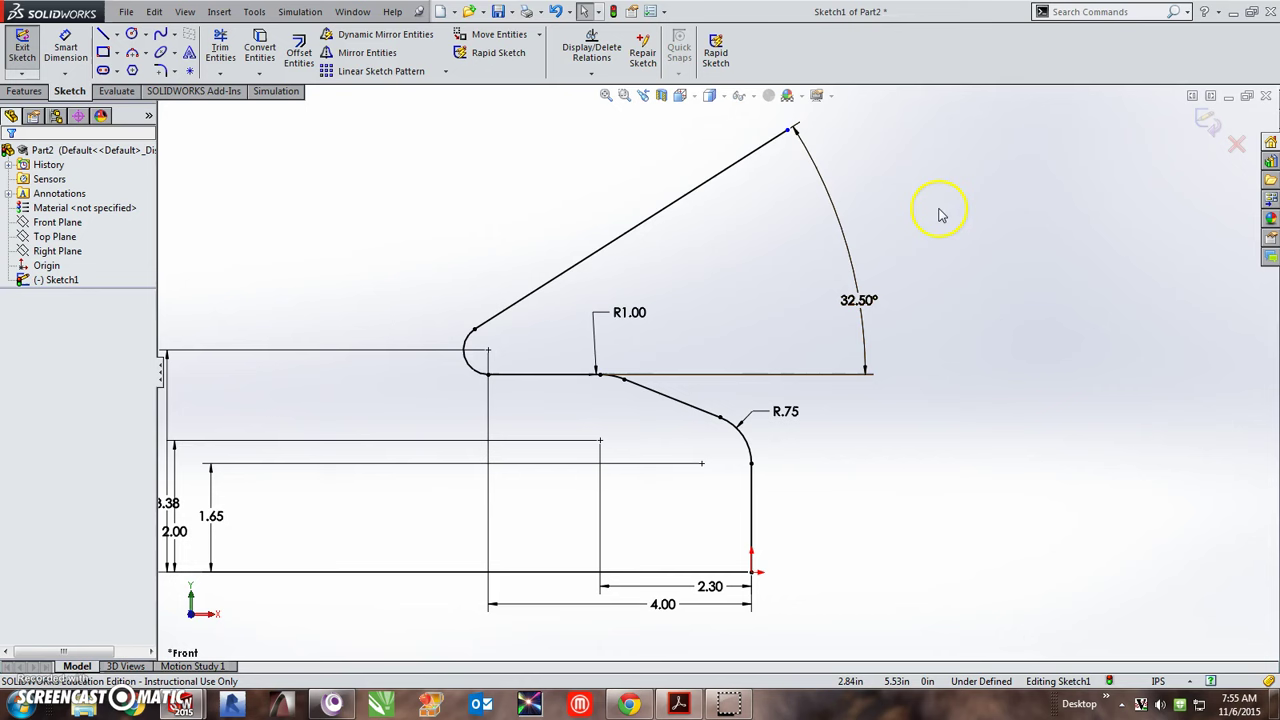
Extrude the profile as a thin feature, 0.125 in thick and 1.00 in blind depth.
click(24, 91)
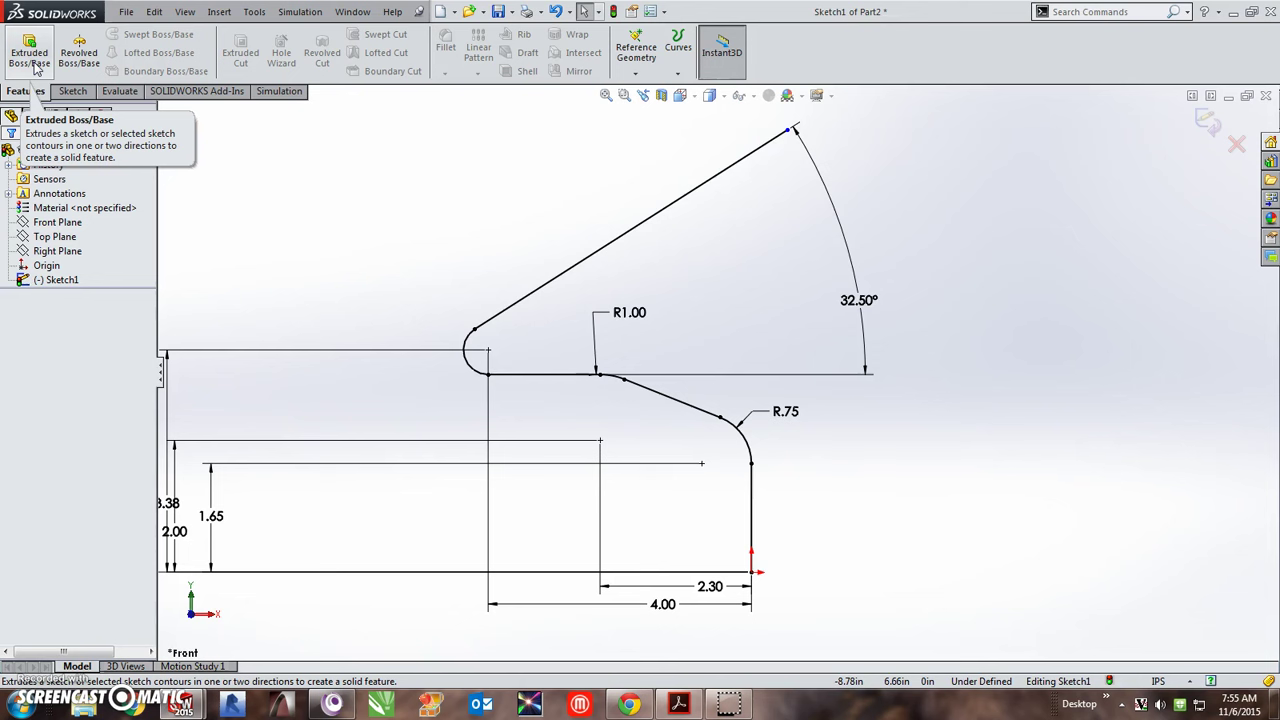
click(32, 60)
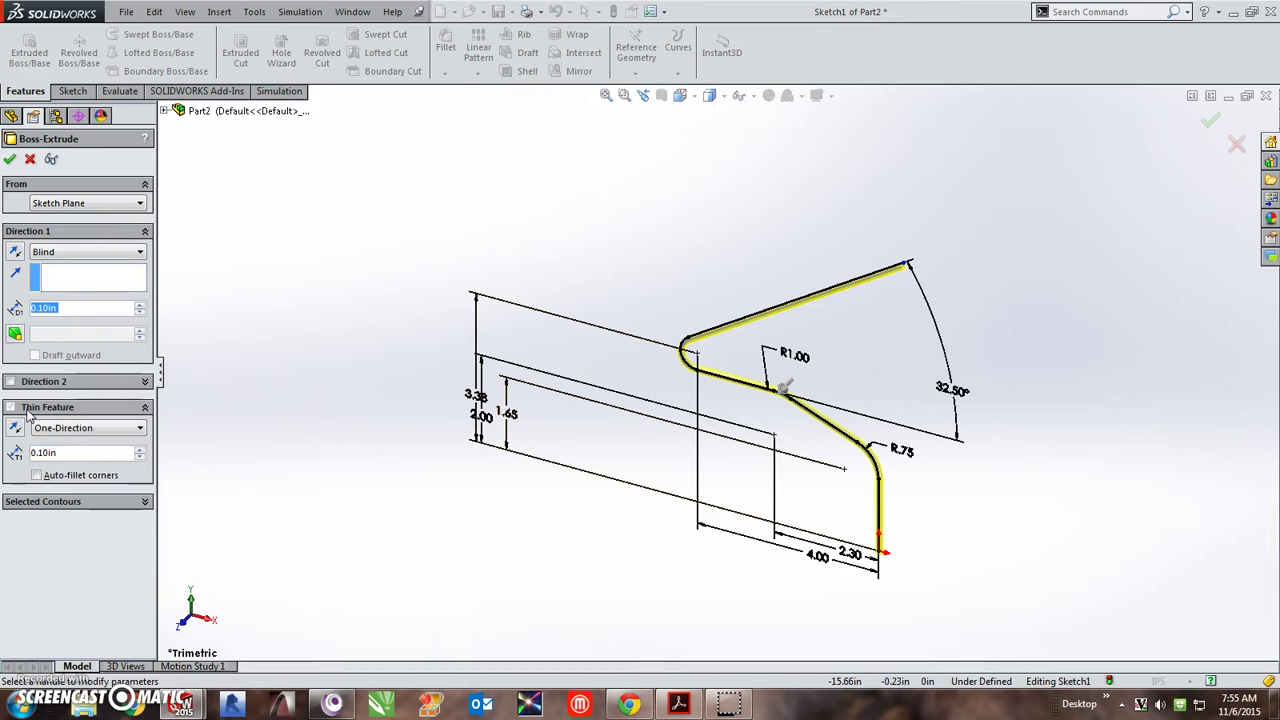
click(62, 453)
text(.125)
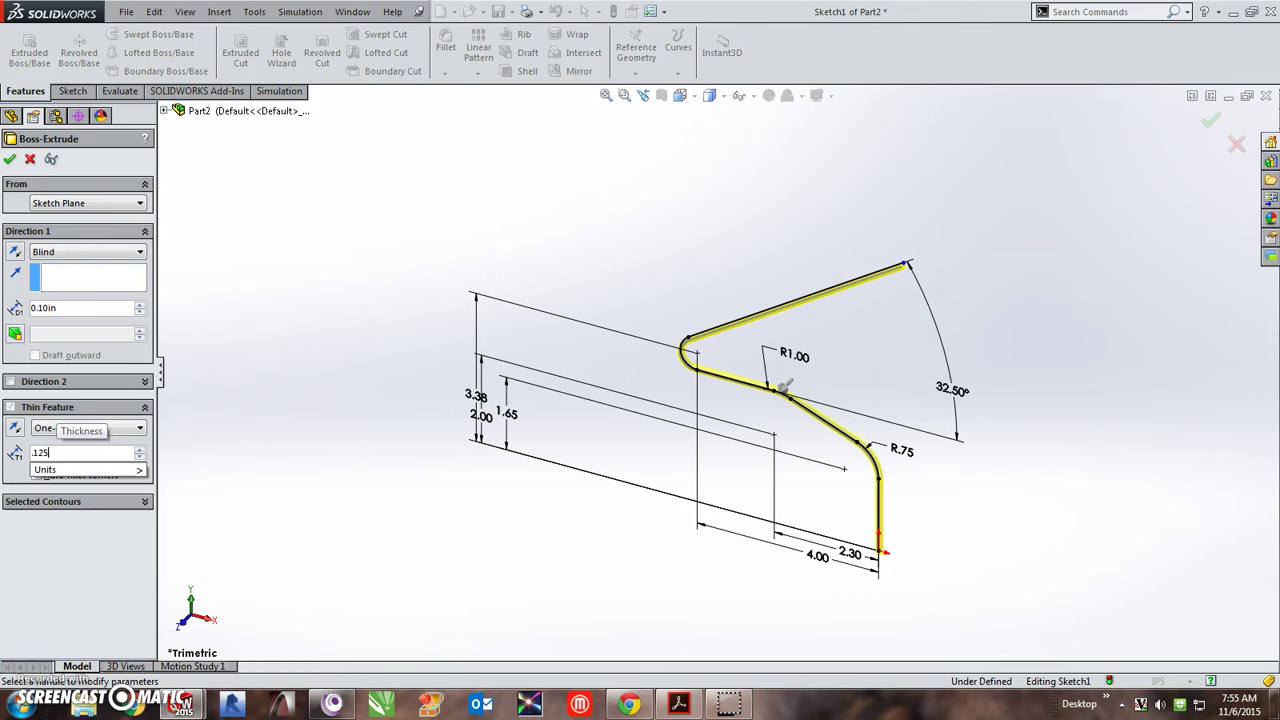
key(Return)
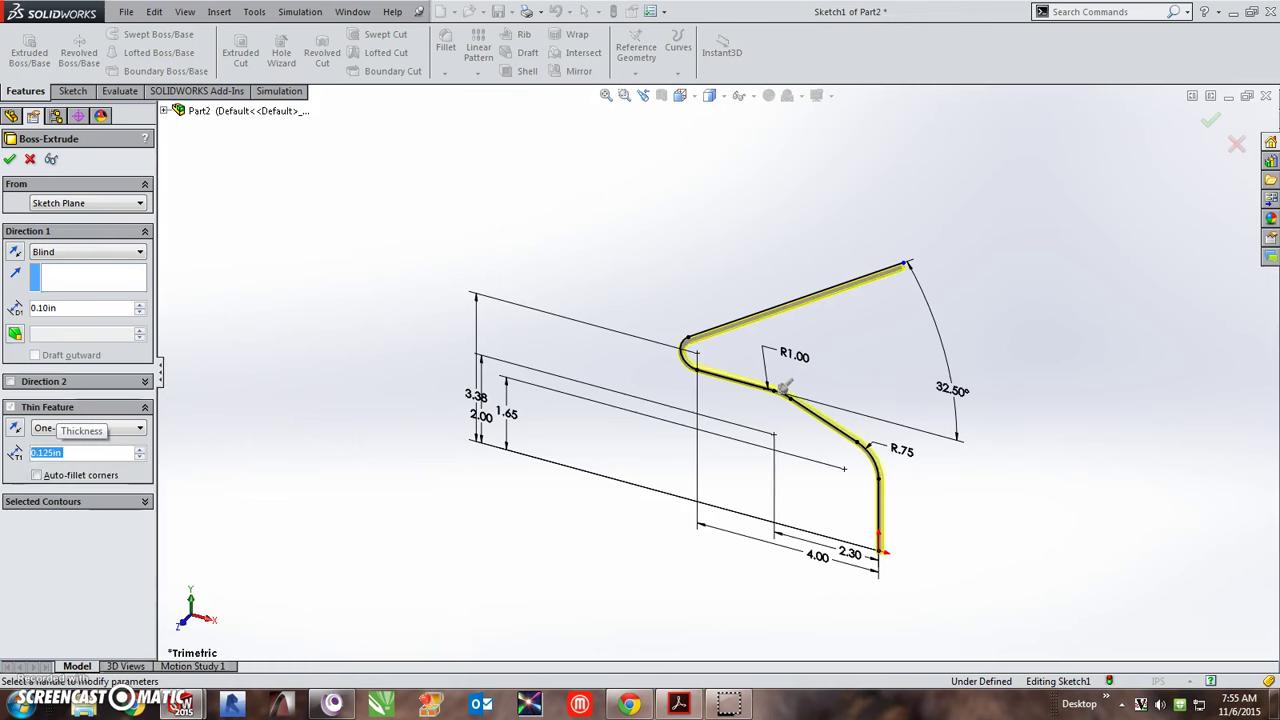
click(78, 310)
text(1)
key(Return)
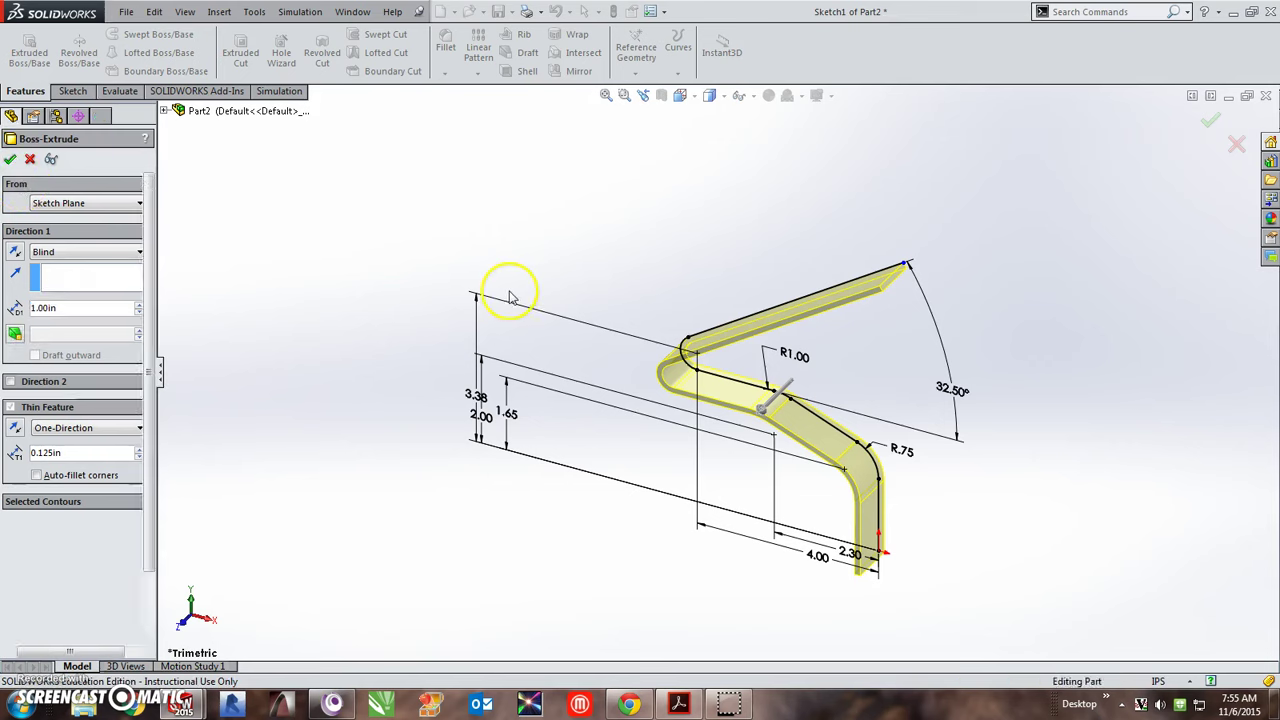
key(Return)
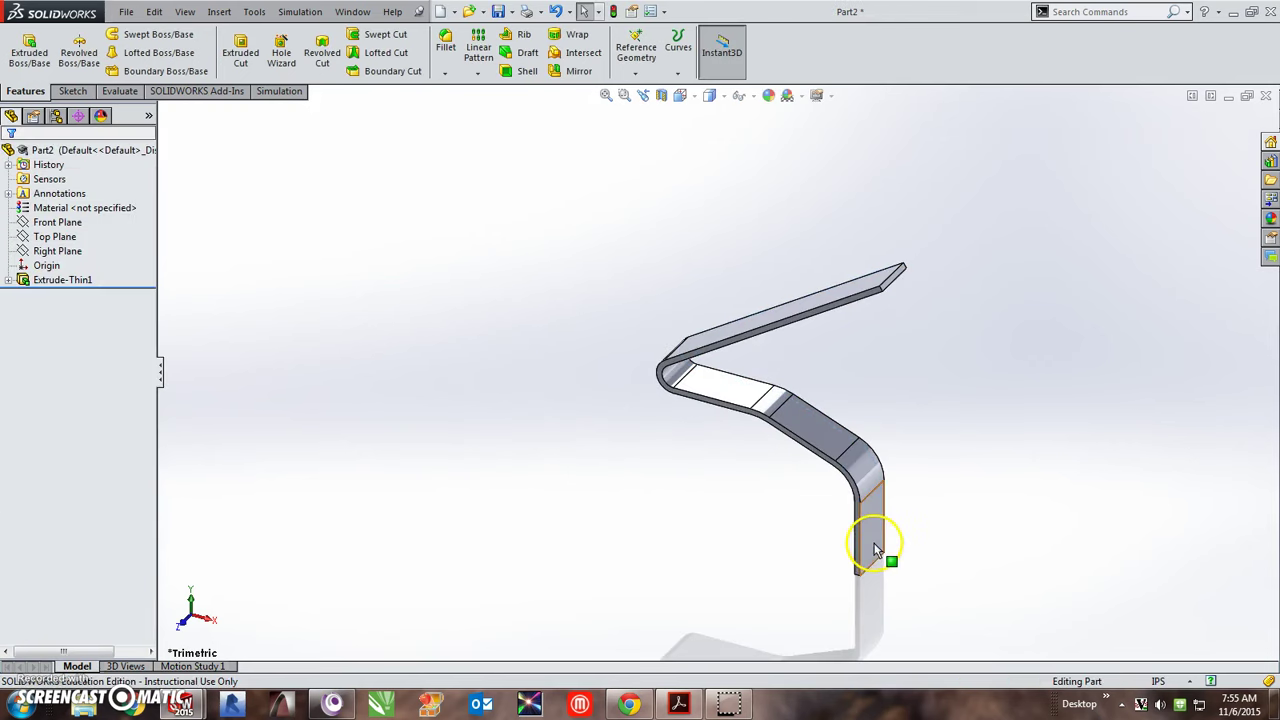
Start a sketch on the lower leg face and draw a small circle on it.
click(872, 548)
click(70, 91)
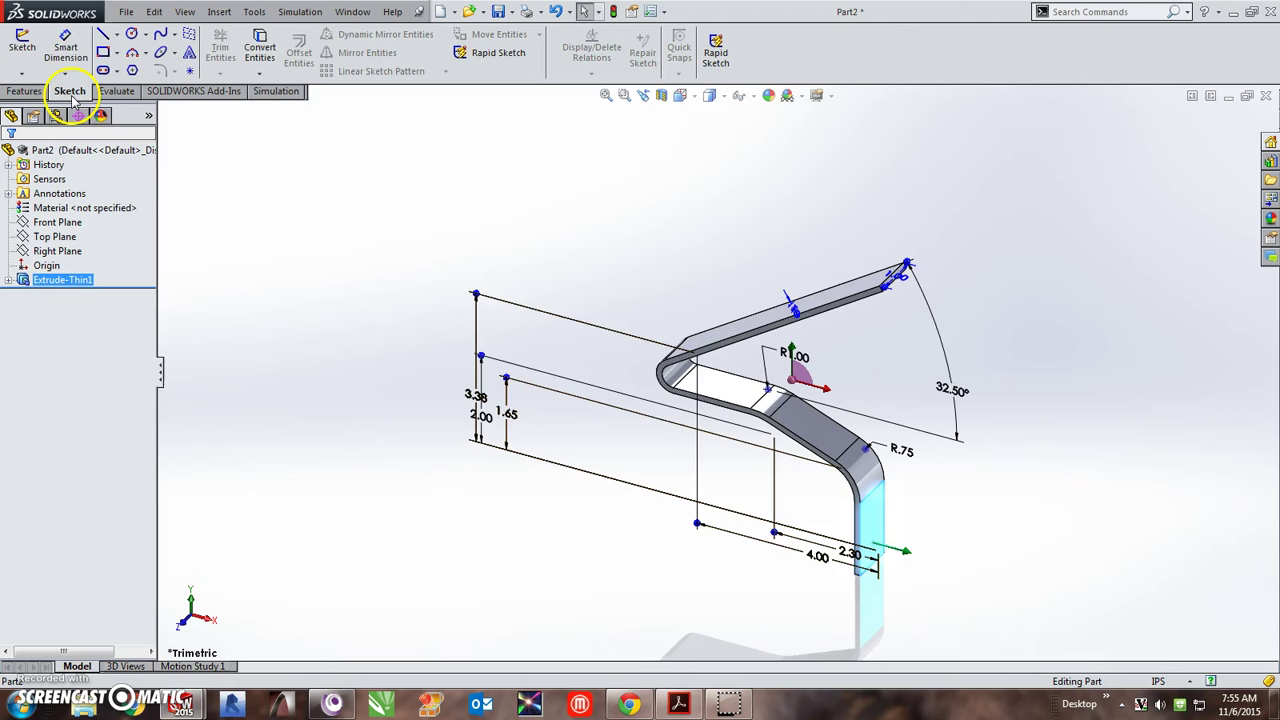
click(38, 62)
click(131, 33)
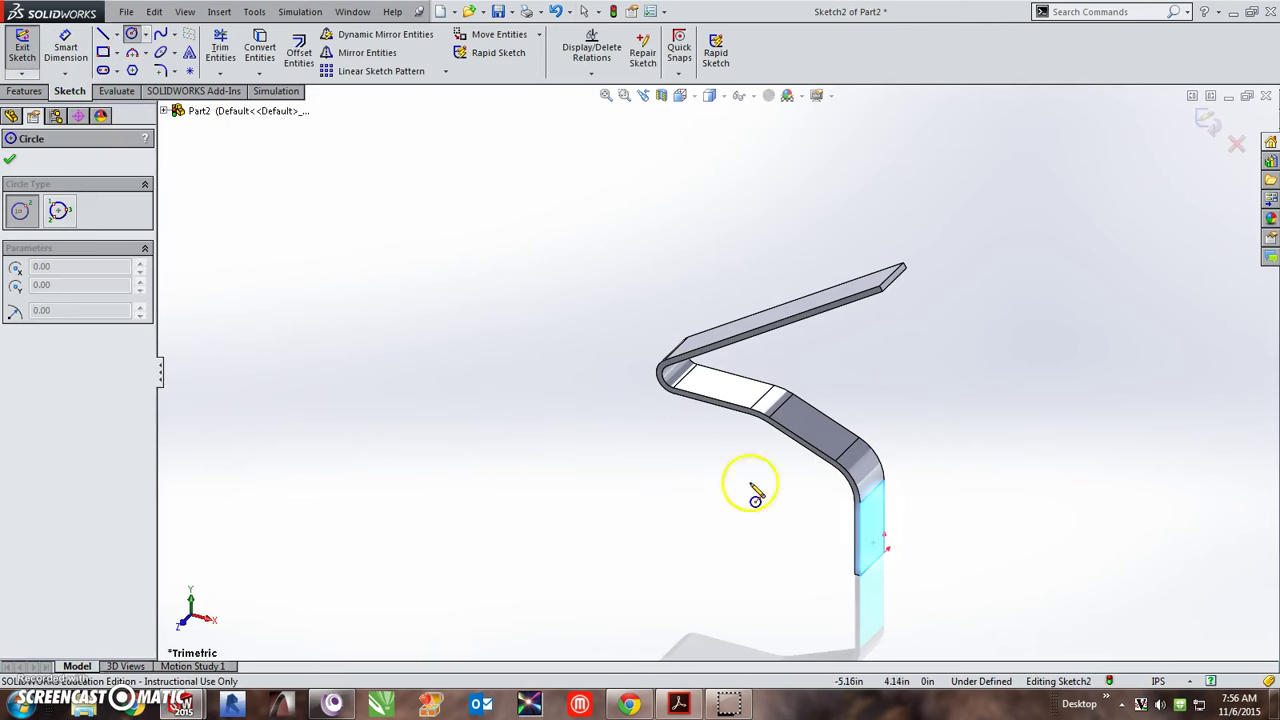
click(853, 533)
click(869, 546)
Give the circle a Ø.33 diameter dimension.
click(65, 50)
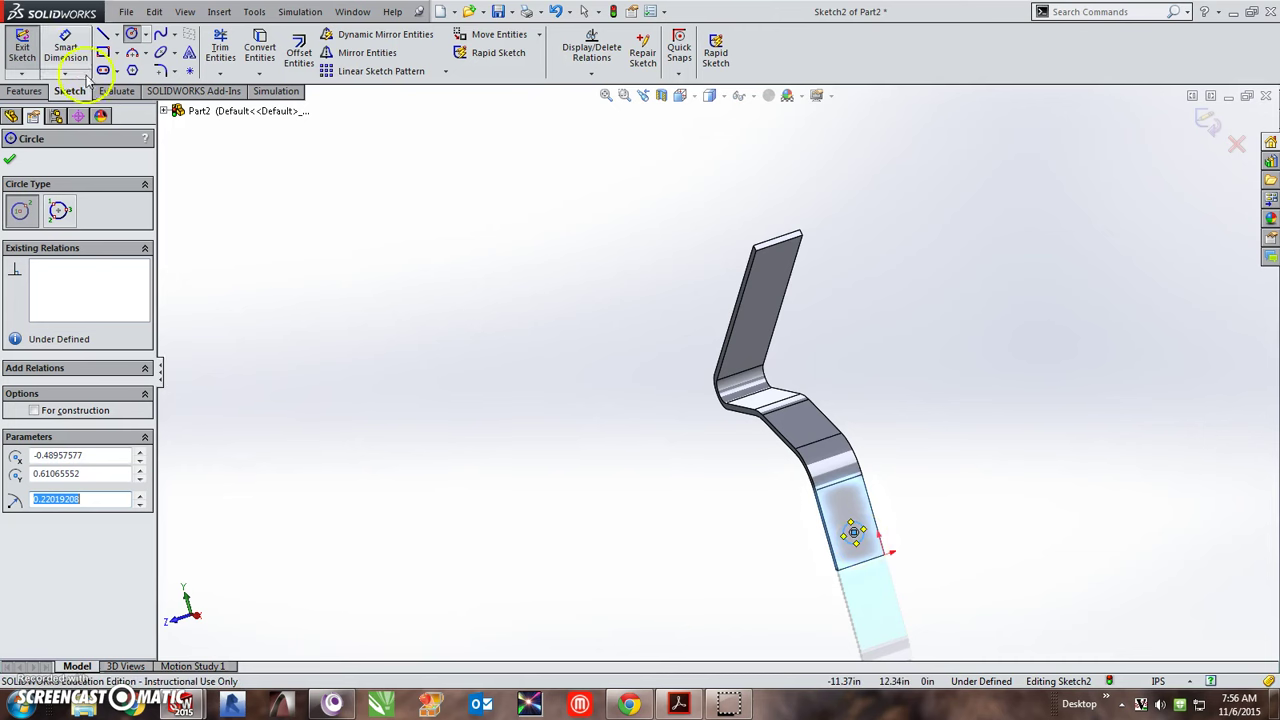
click(872, 529)
click(929, 468)
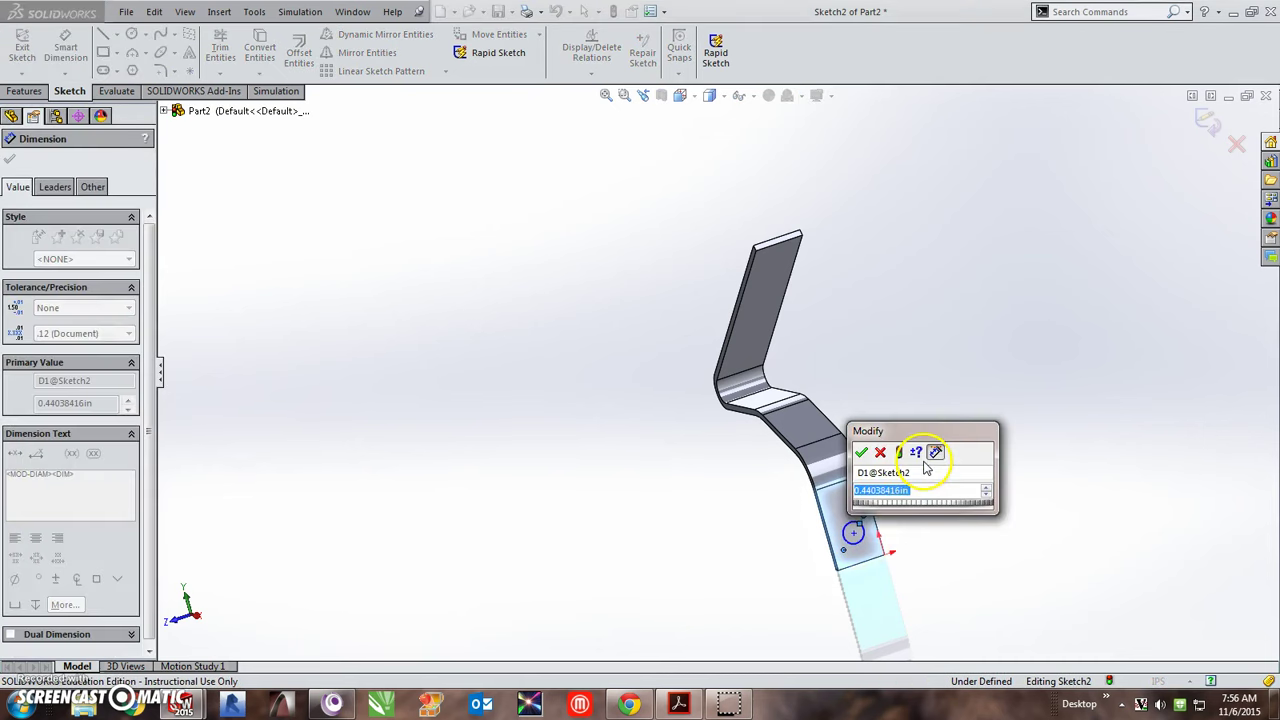
text(.32)
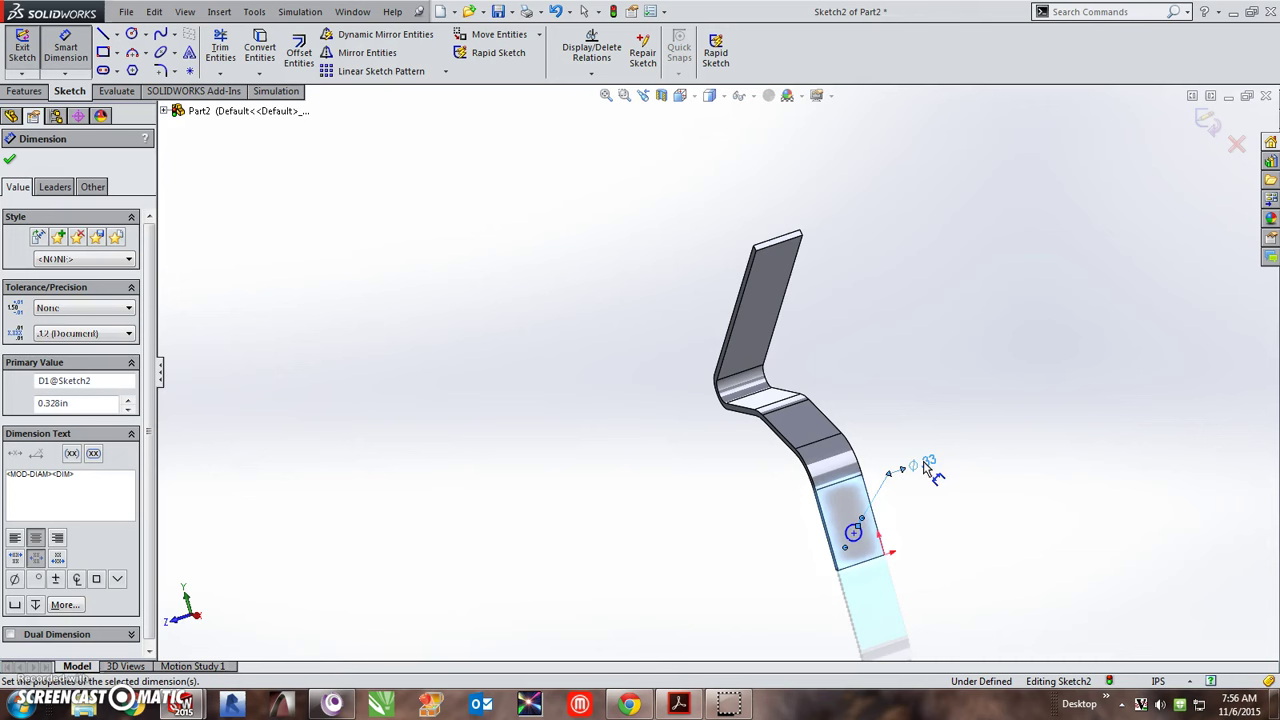
click(926, 466)
Locate the circle's centre .75 and .50 from the leg edges.
click(853, 532)
click(846, 566)
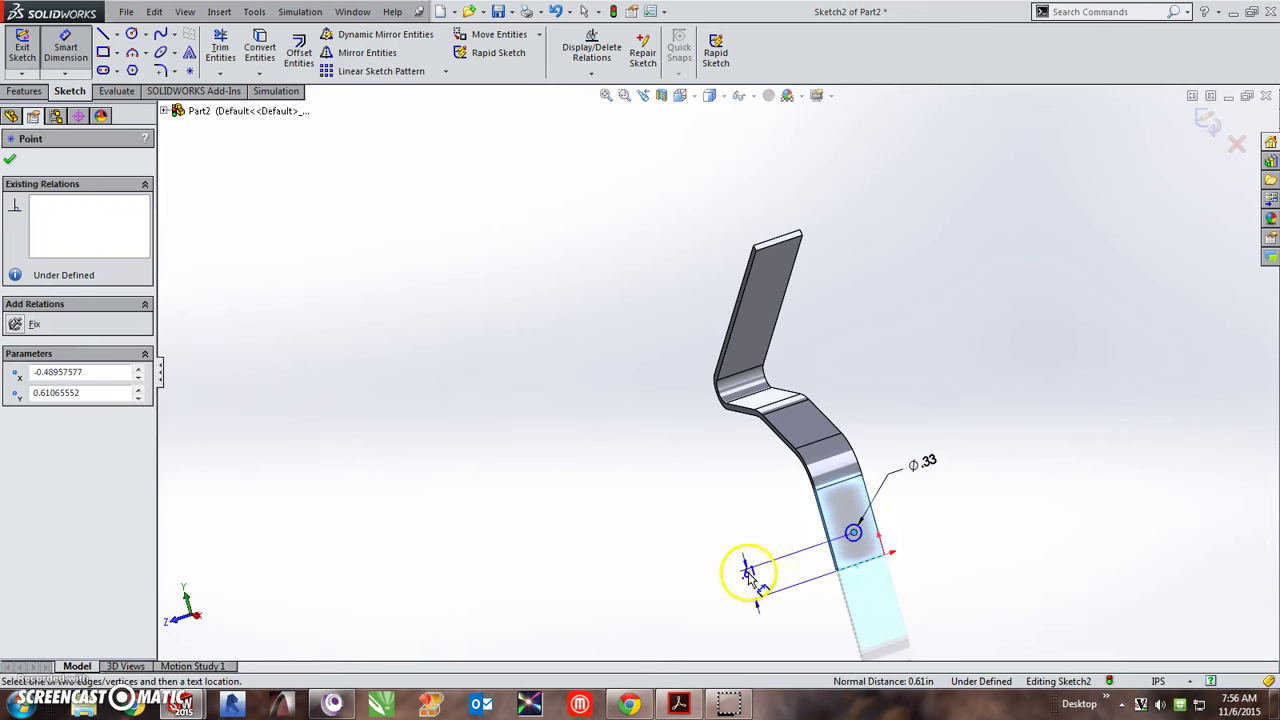
click(749, 575)
text(.75)
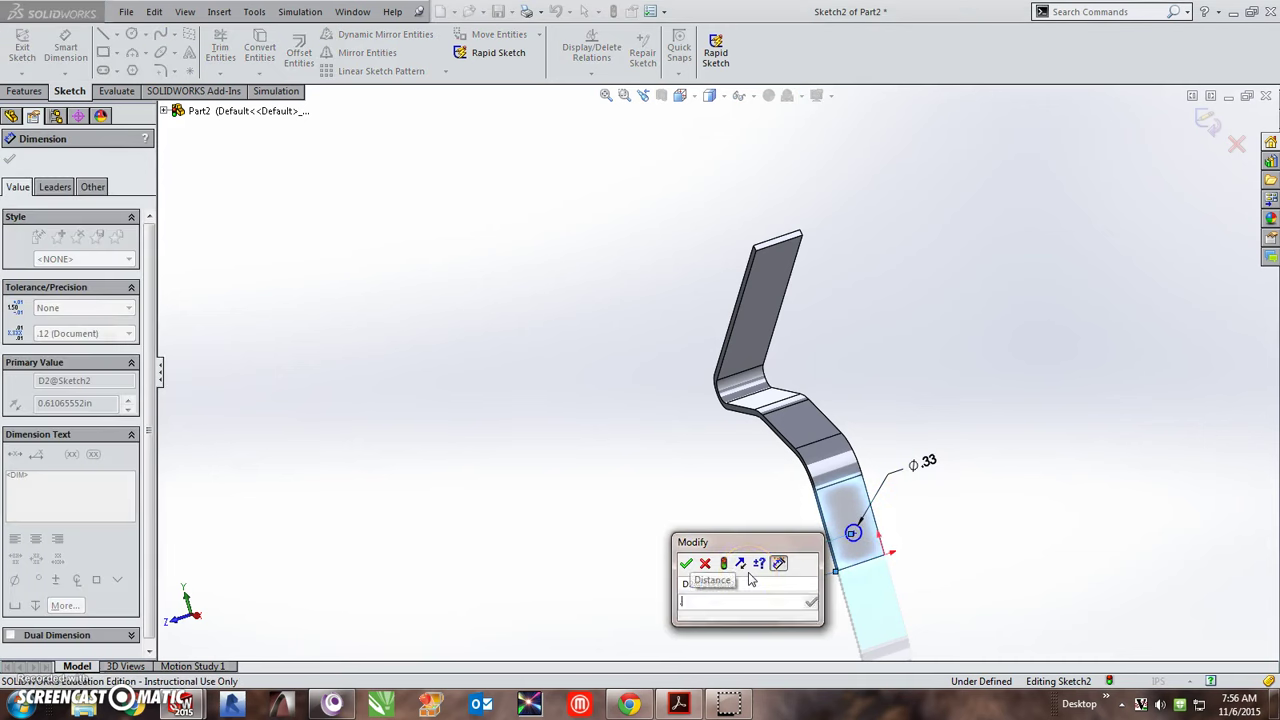
key(Return)
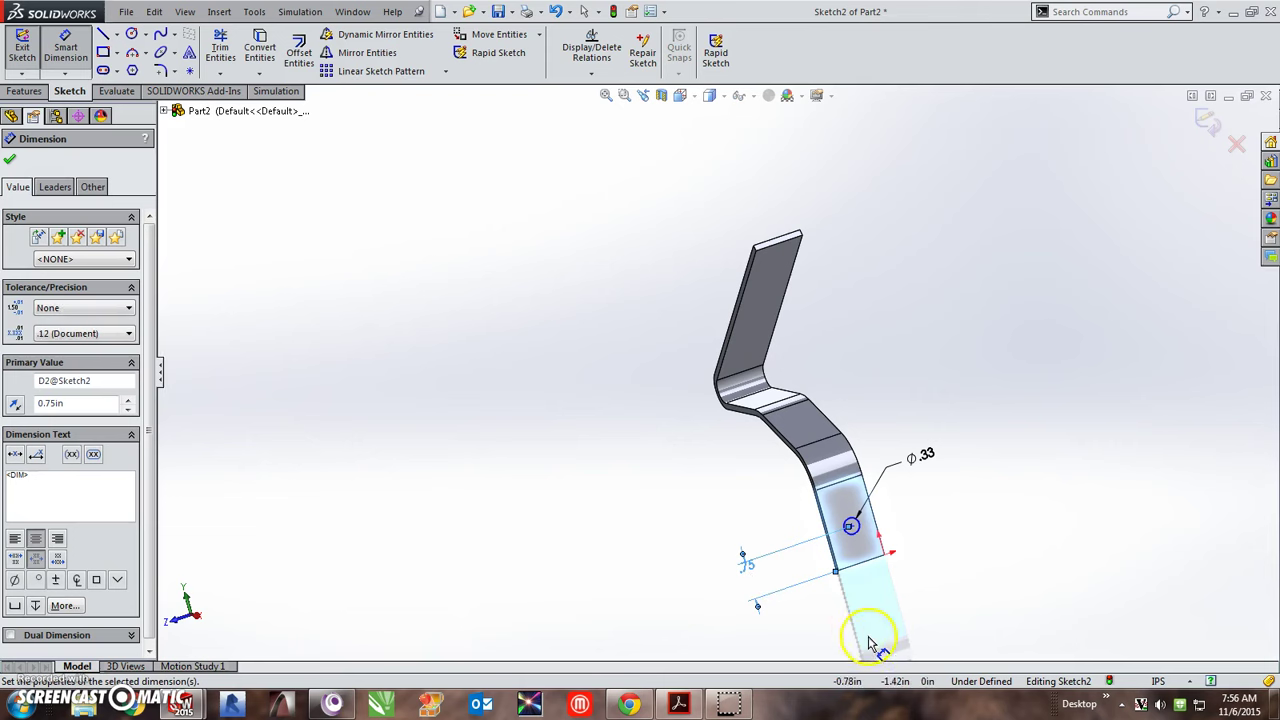
click(851, 526)
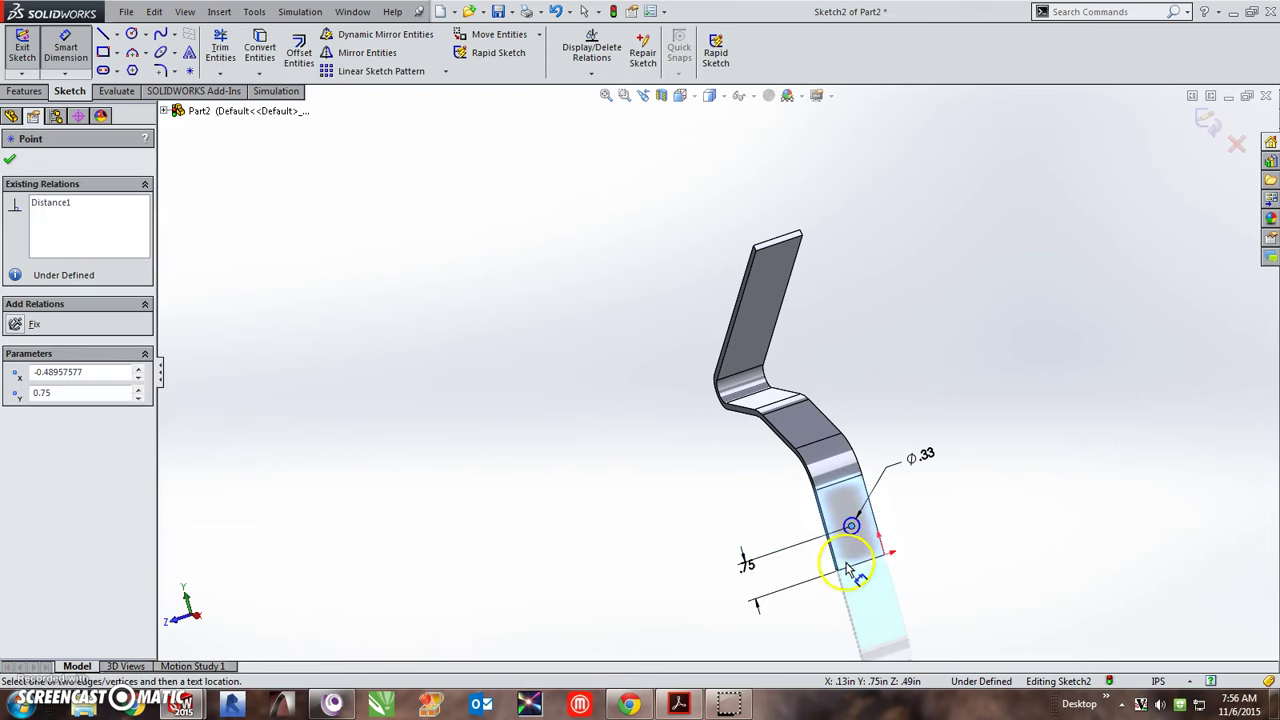
click(847, 570)
click(871, 588)
text(.5)
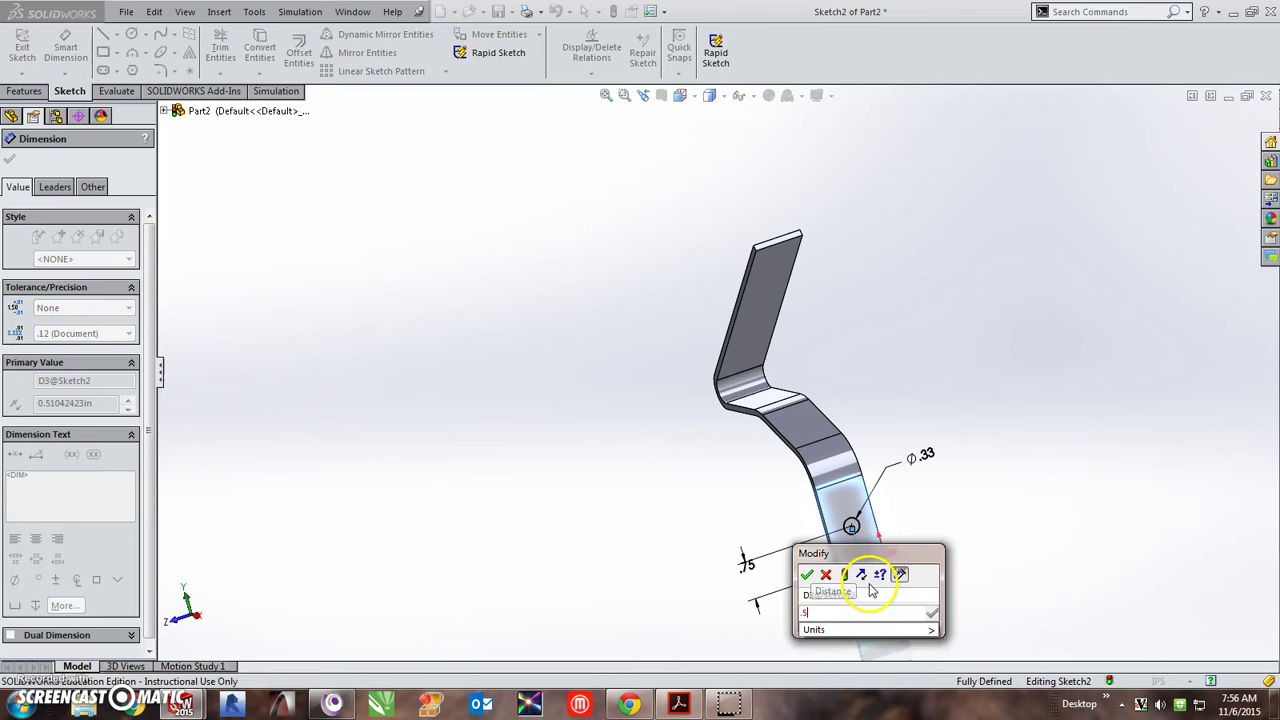
key(Return)
scroll(855, 580, down, 3)
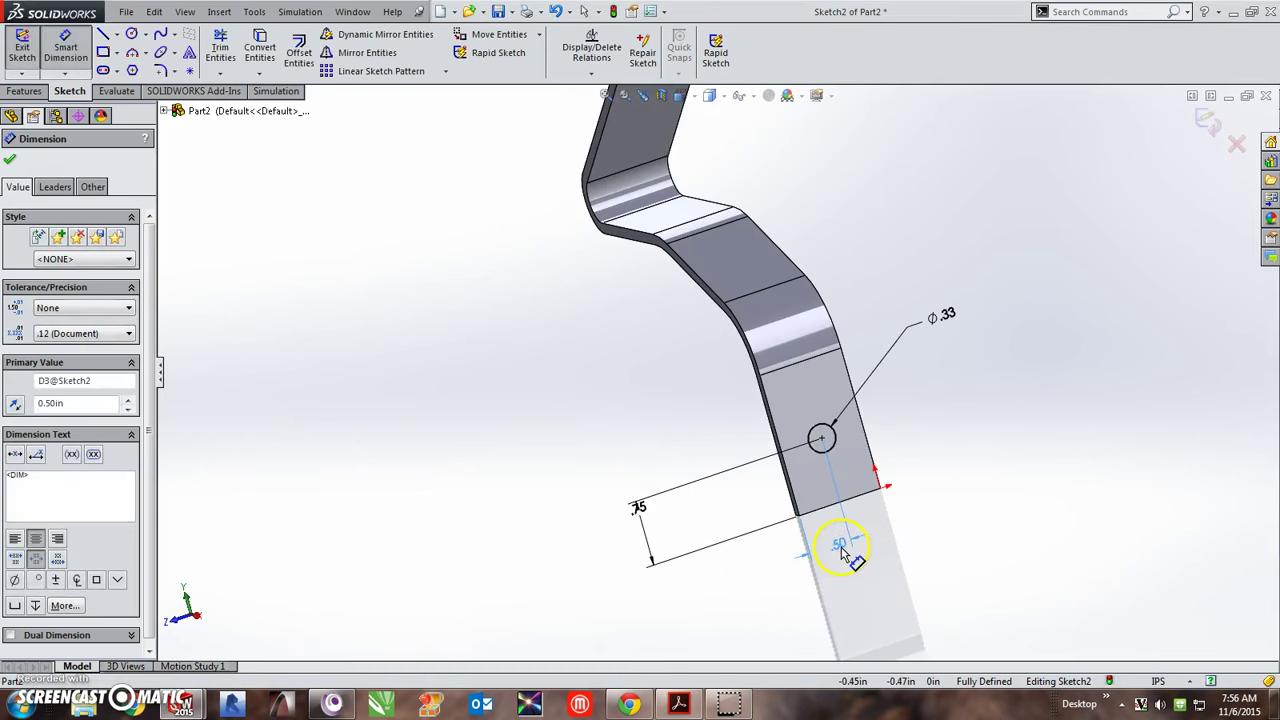
key(Escape)
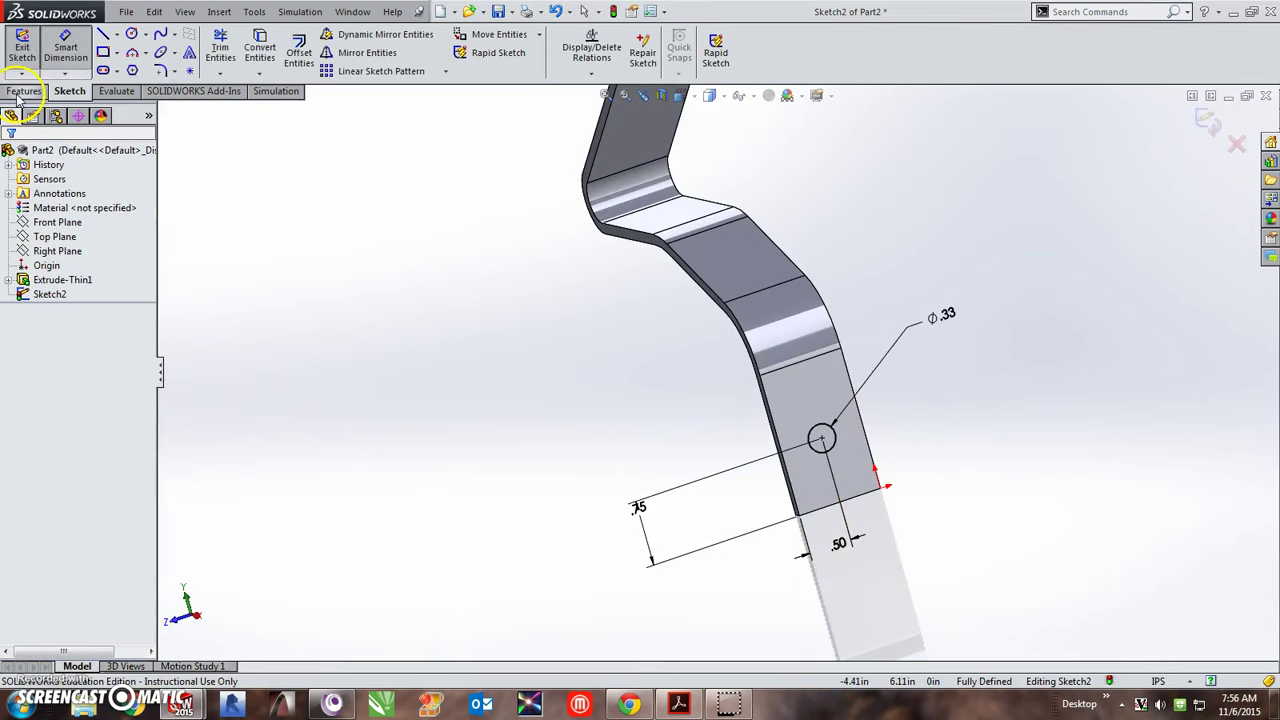
Cut the circle through the lower leg with an Up To Next extruded cut.
click(24, 91)
click(240, 52)
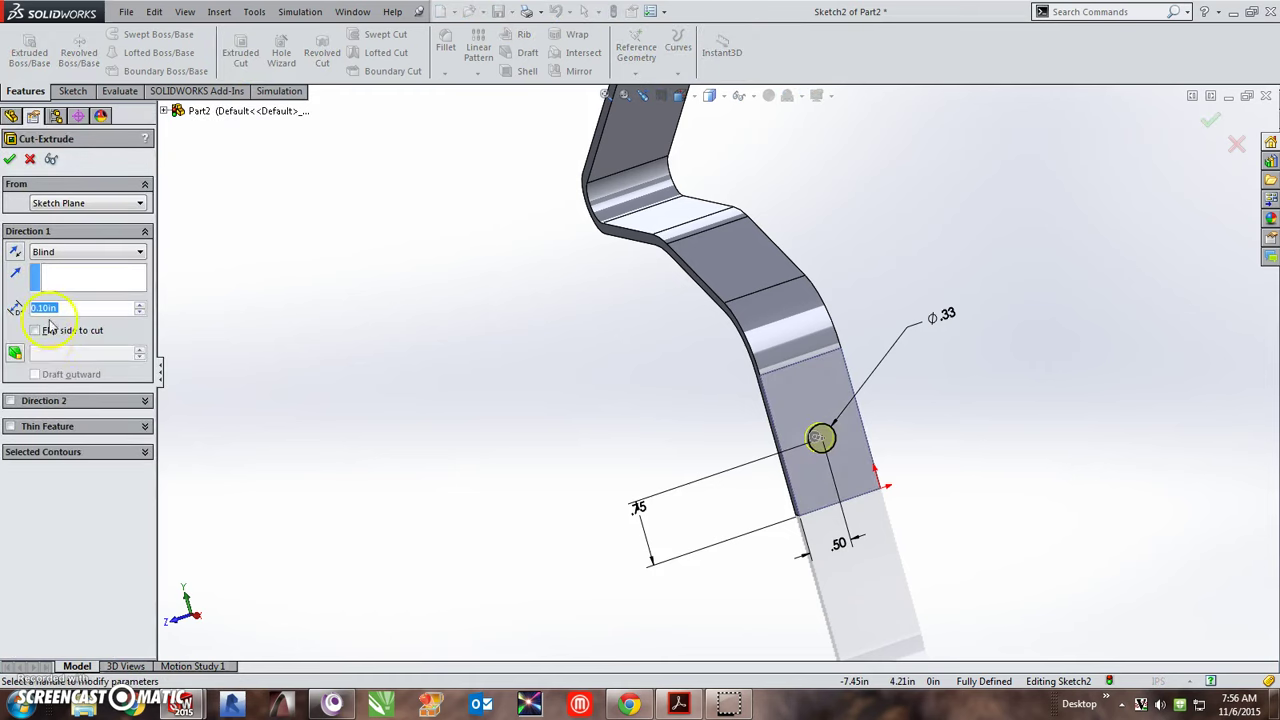
click(110, 252)
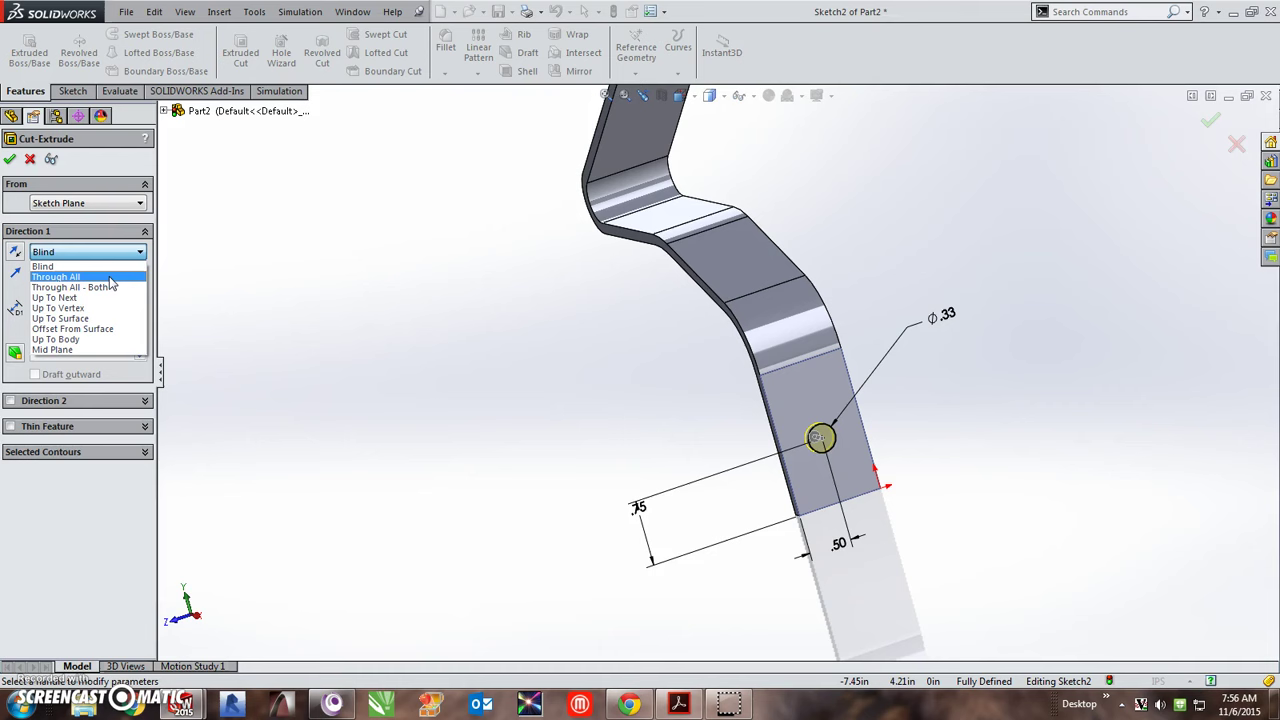
click(106, 297)
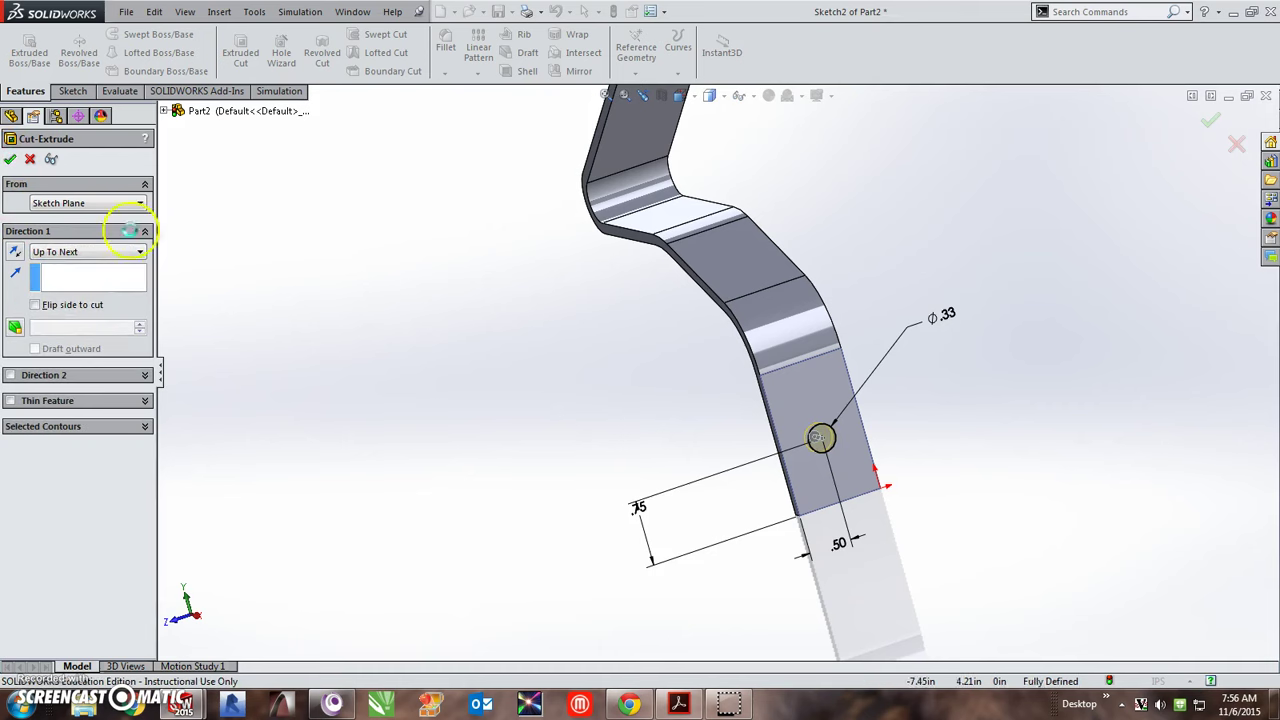
key(Return)
scroll(660, 368, up, 3)
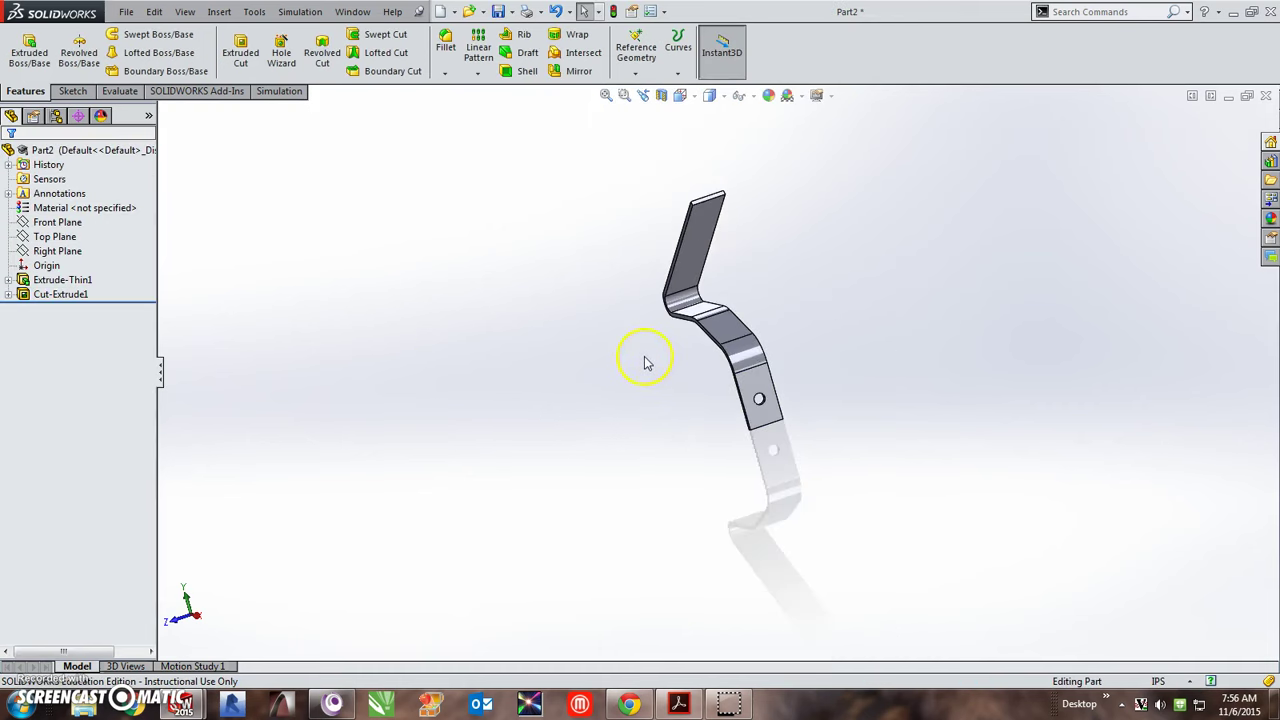
Orbit the bracket so its bent profile is seen edge-on.
middle_drag(645, 363, 758, 386)
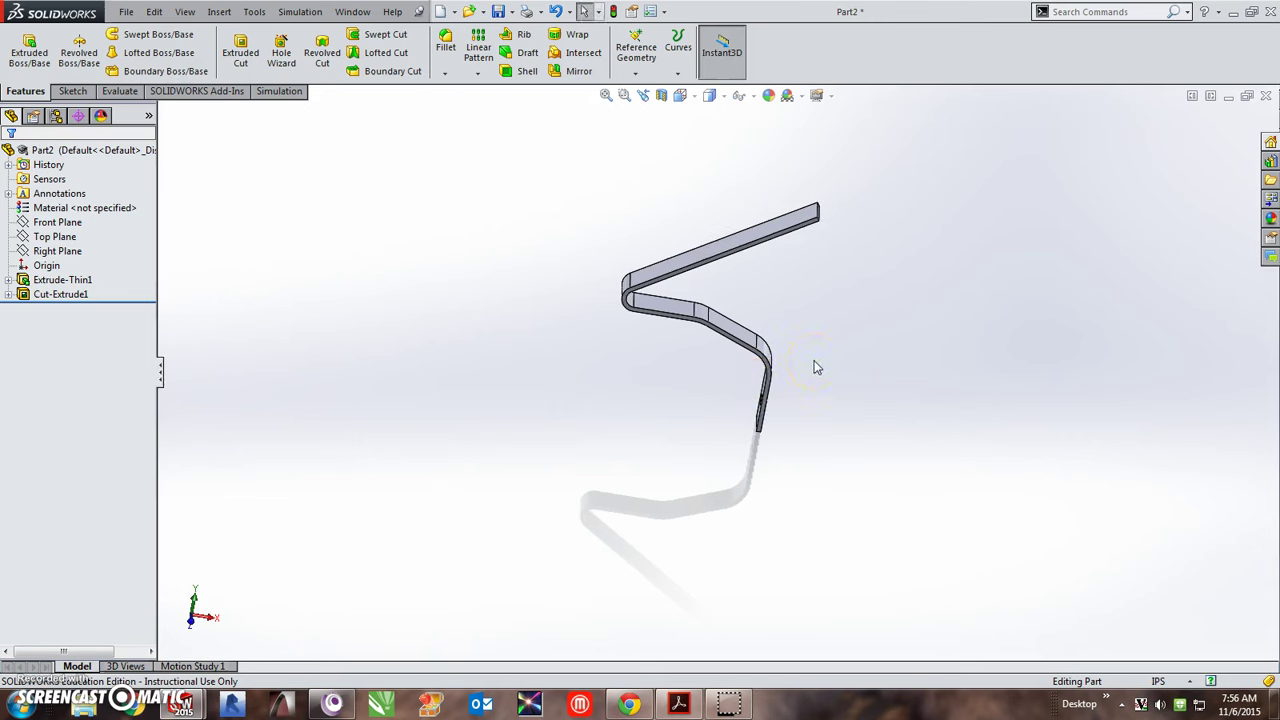
click(817, 216)
Create Plane1 parallel to the Top Plane, offset 7.90 in above it.
click(68, 236)
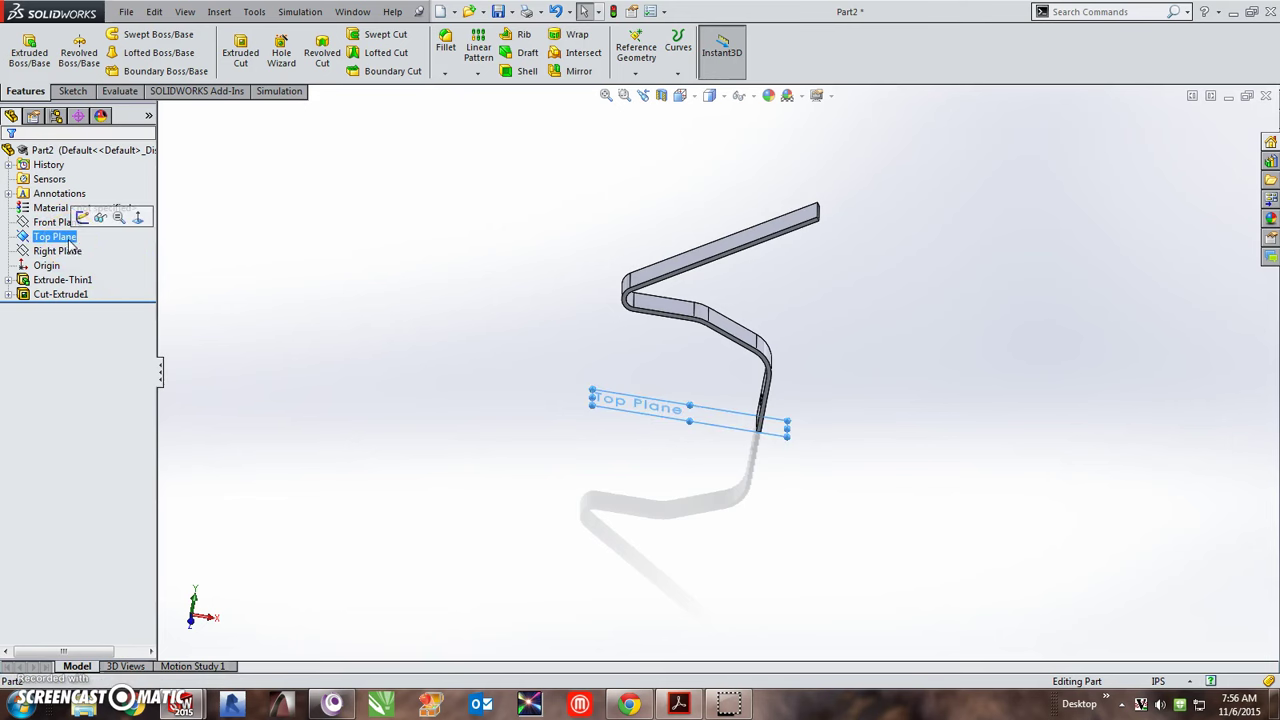
click(643, 77)
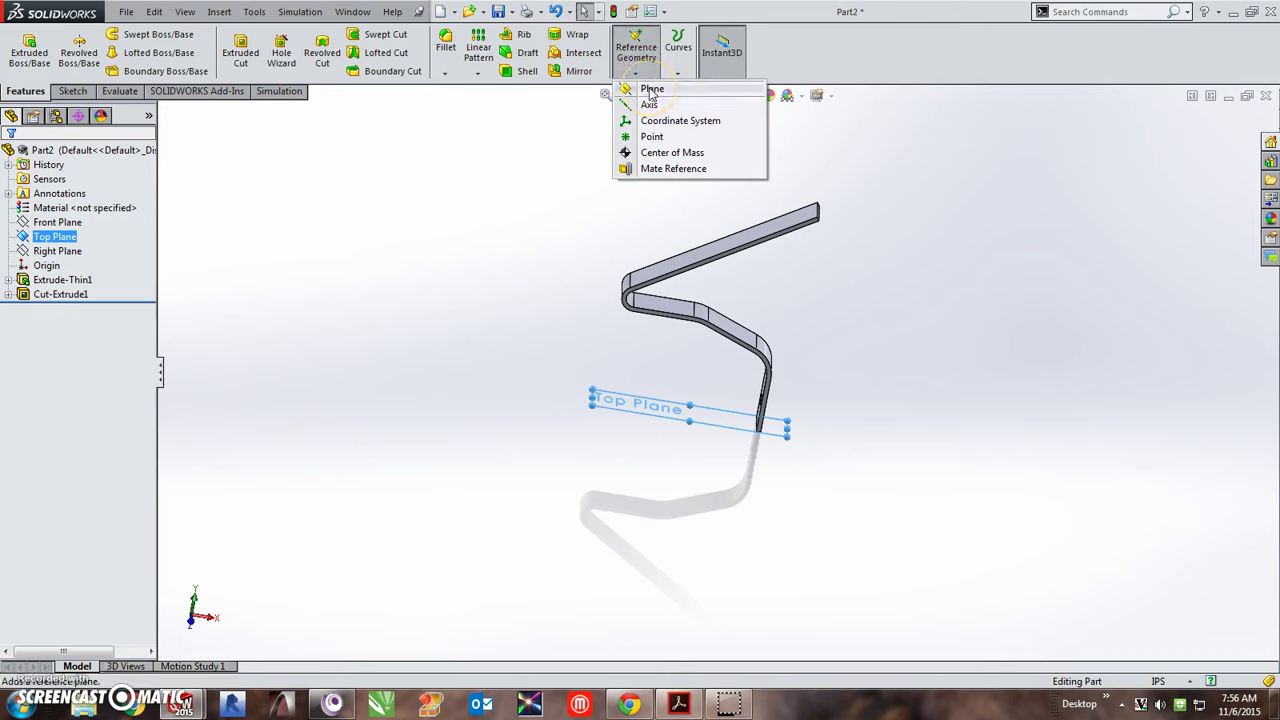
click(600, 180)
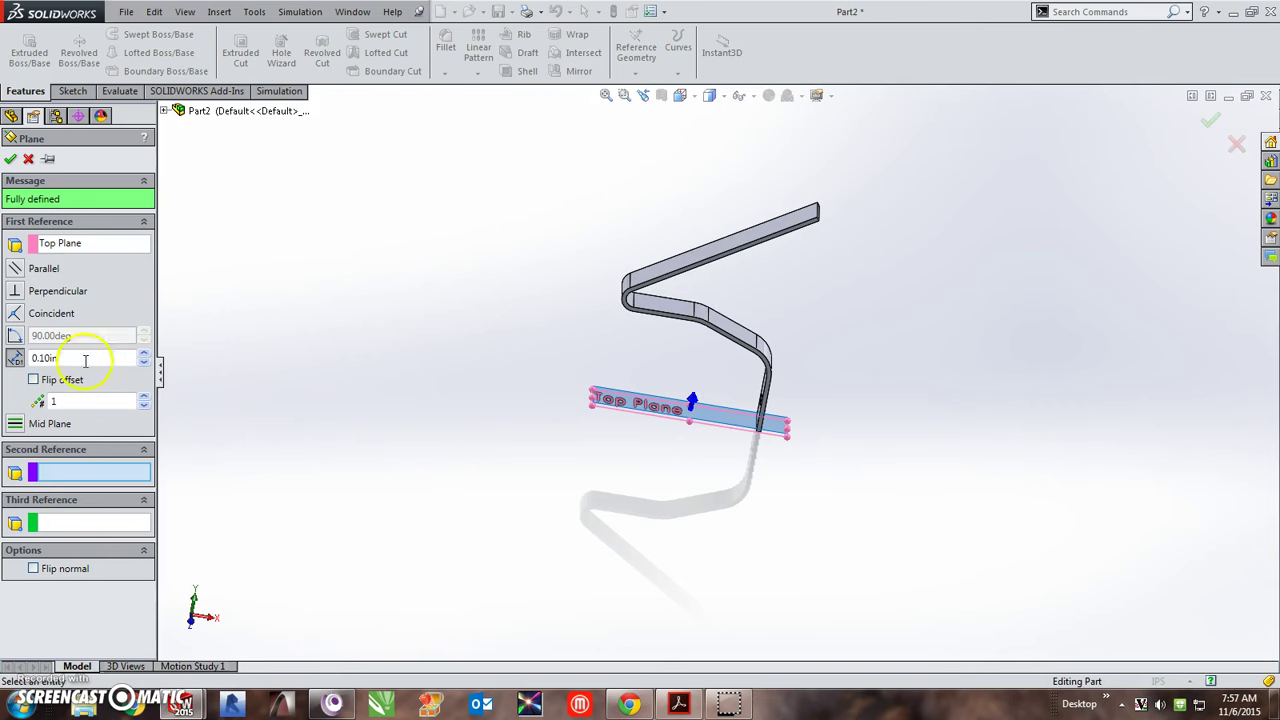
drag(145, 357, 146, 358)
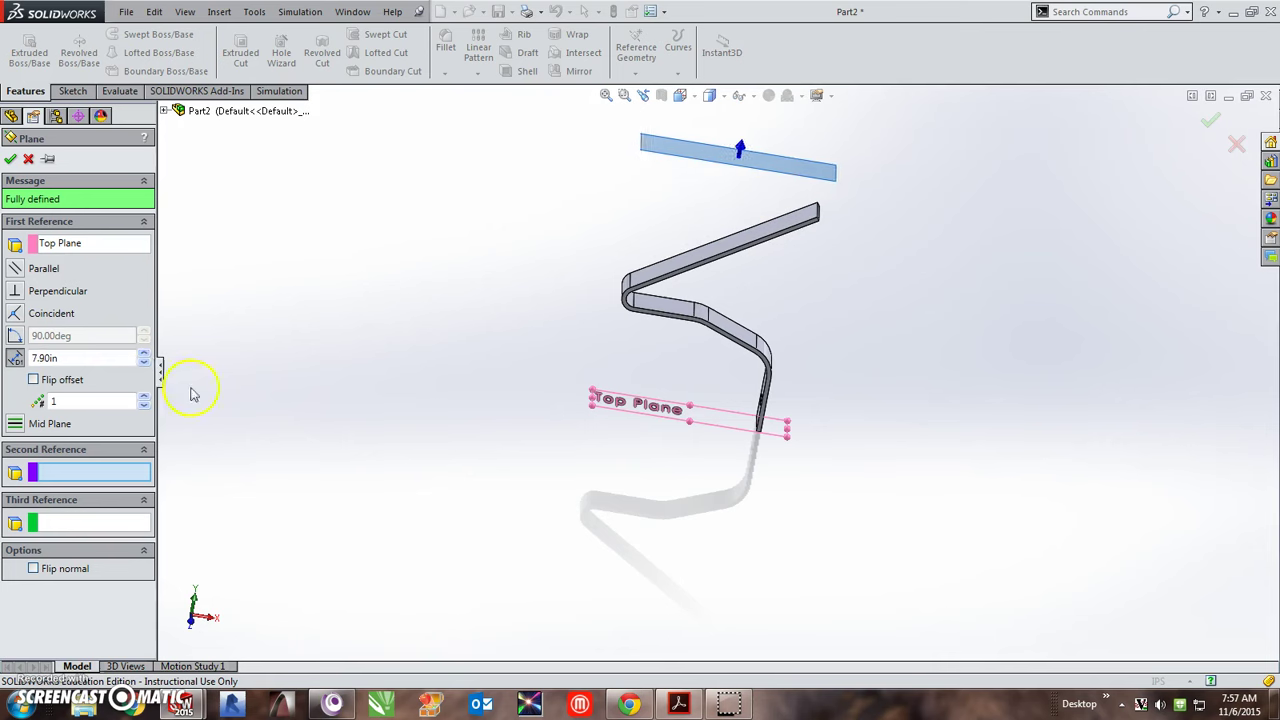
middle_drag(693, 441, 818, 356)
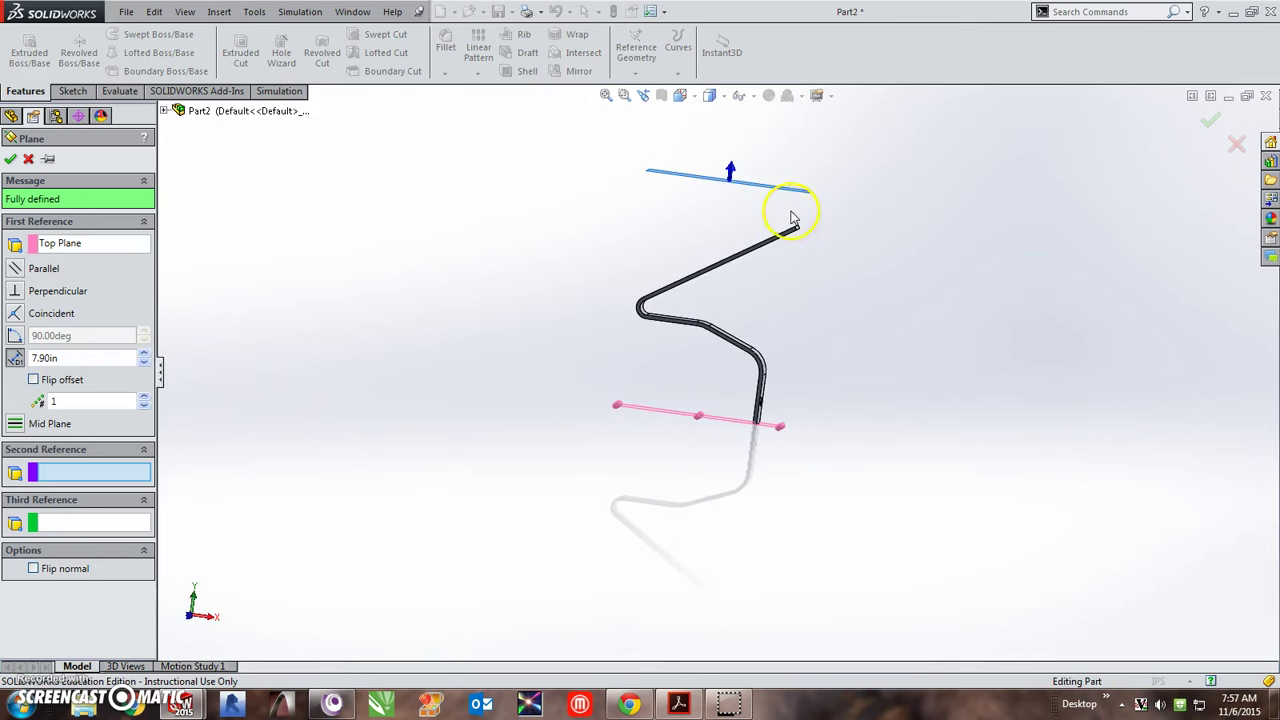
click(11, 161)
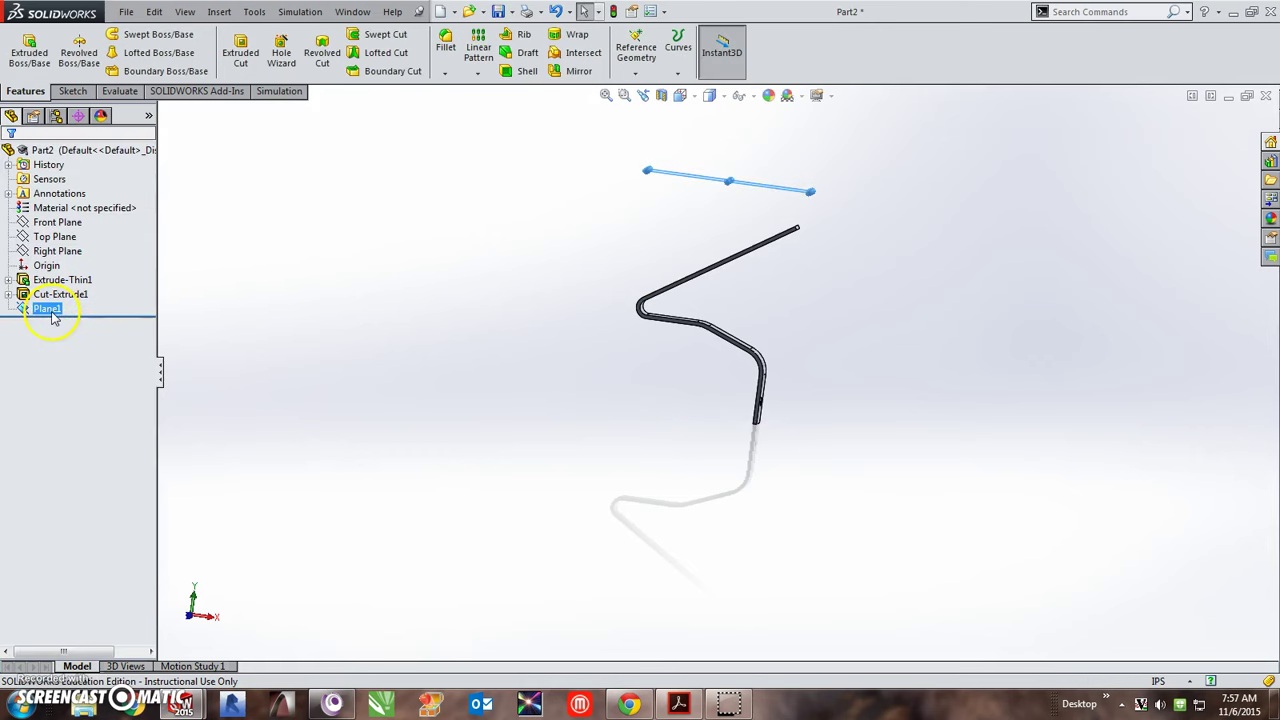
Start Sketch3 on Plane1, view it normal-to from the top, and show hidden lines as dashed.
click(68, 93)
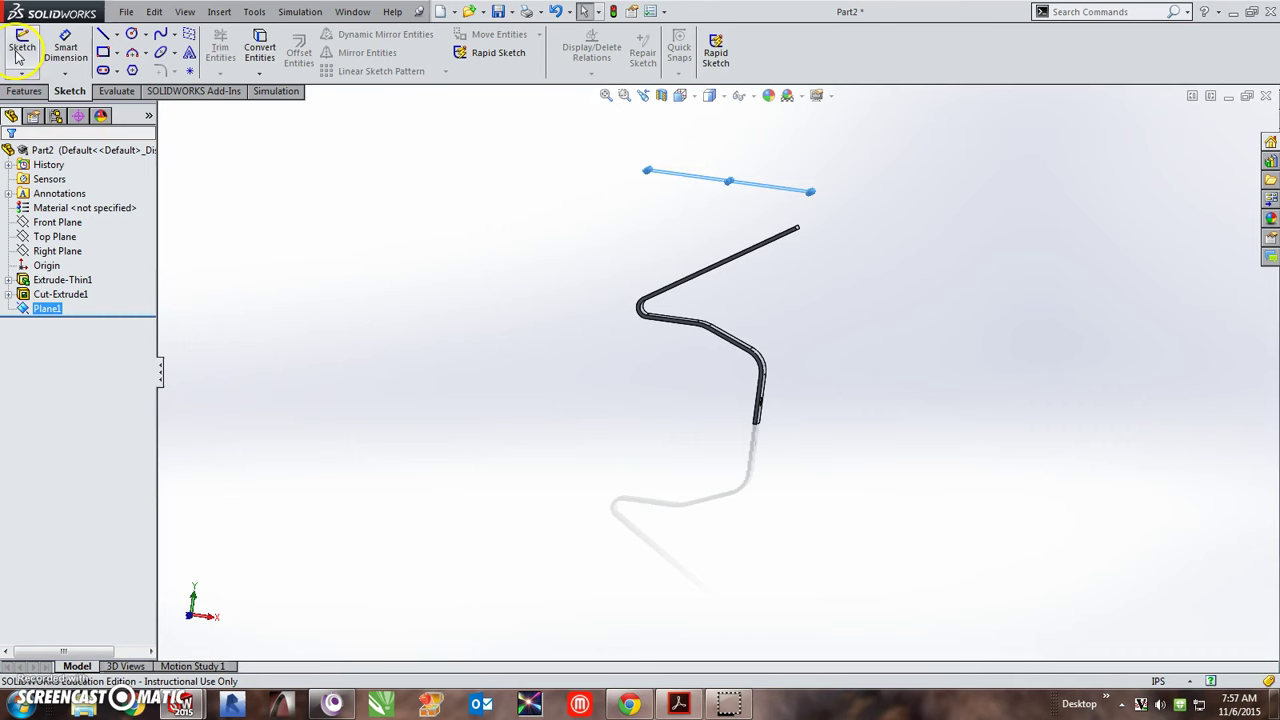
click(22, 45)
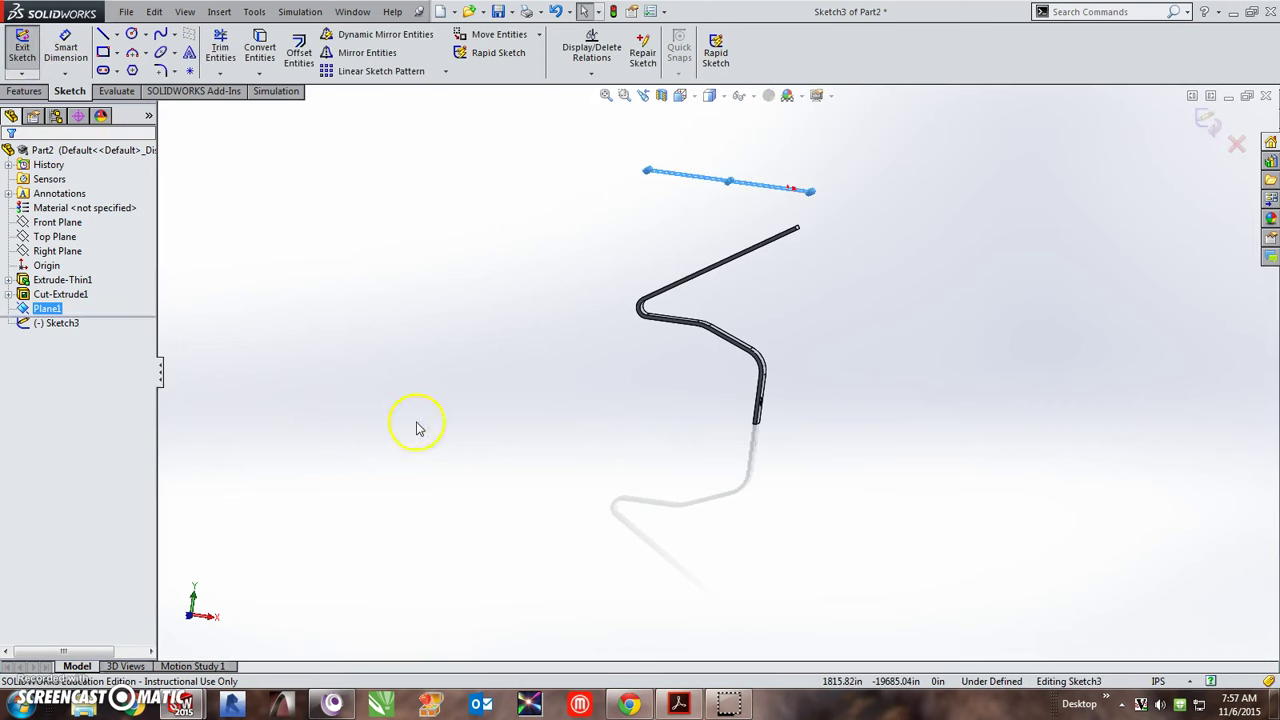
key(space)
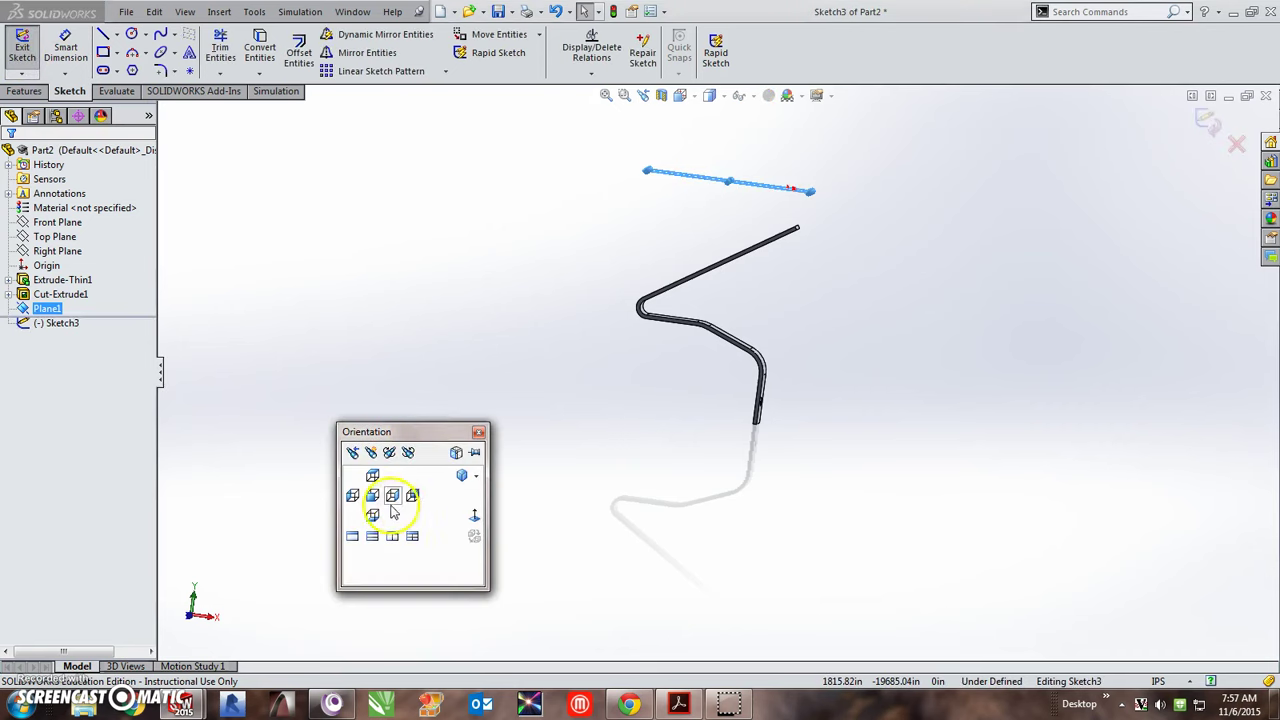
click(375, 482)
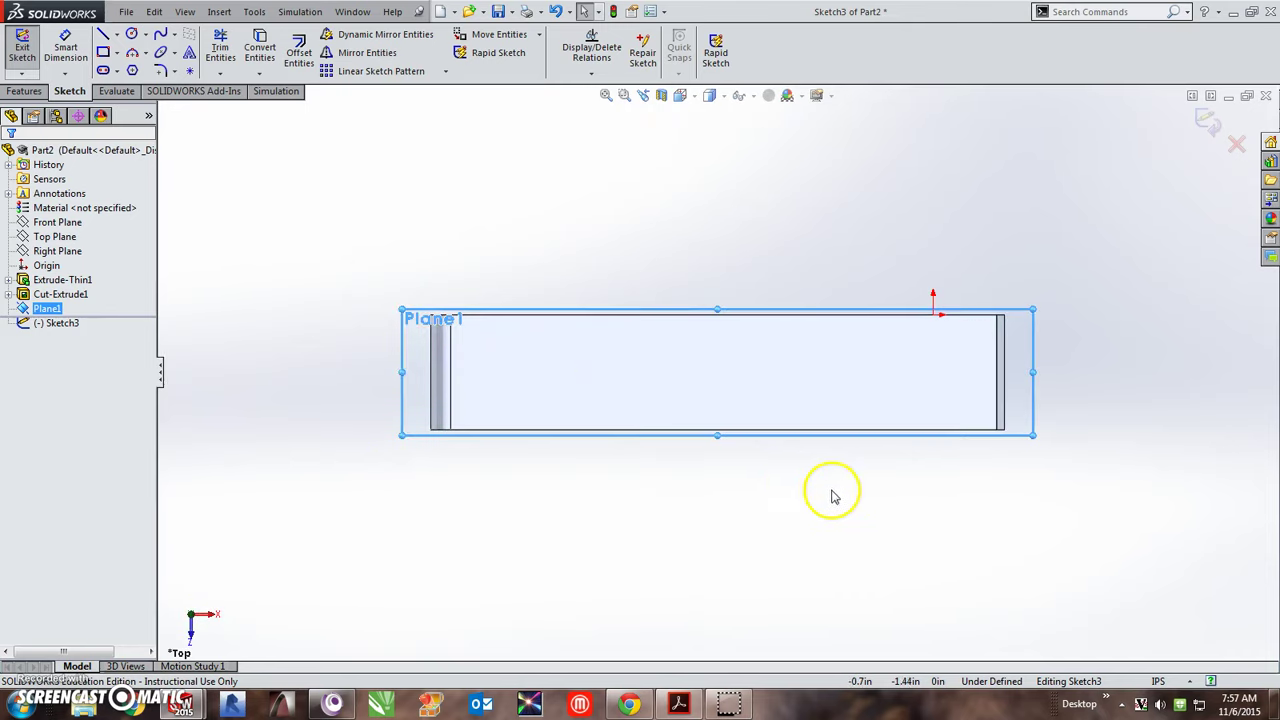
scroll(1020, 405, up, 3)
scroll(910, 368, down, 2)
scroll(910, 368, down, 1)
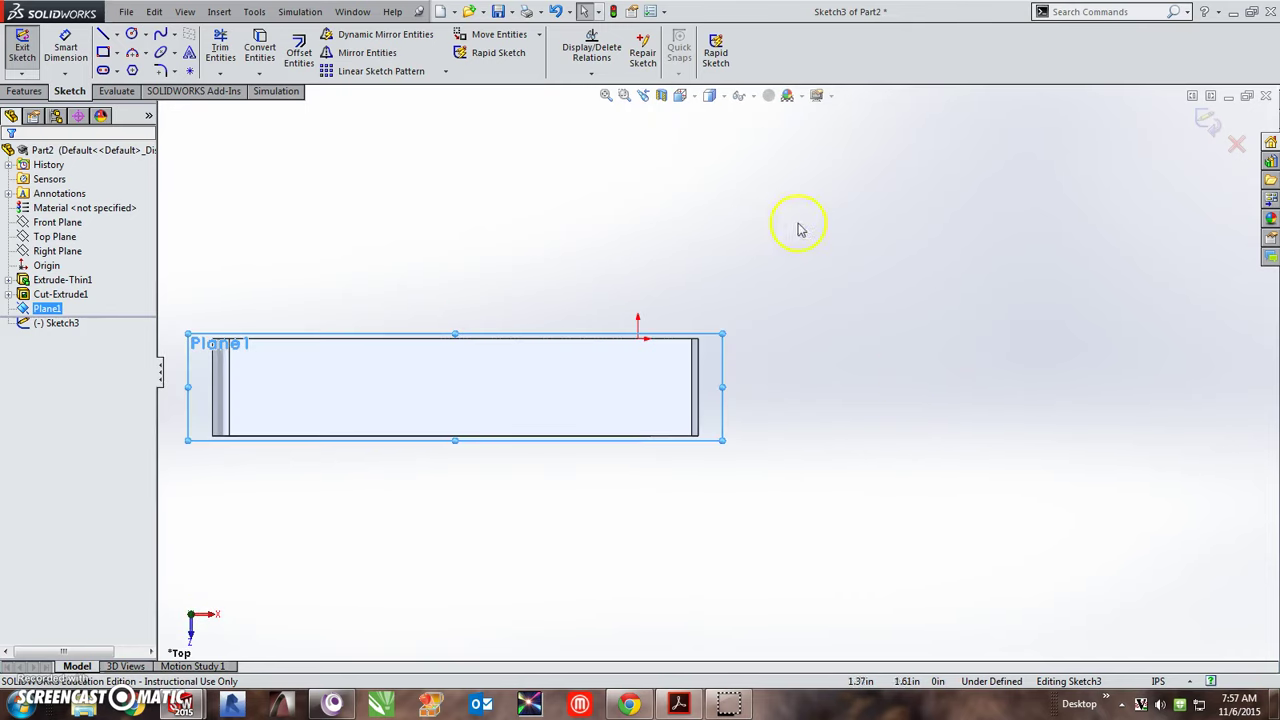
click(718, 100)
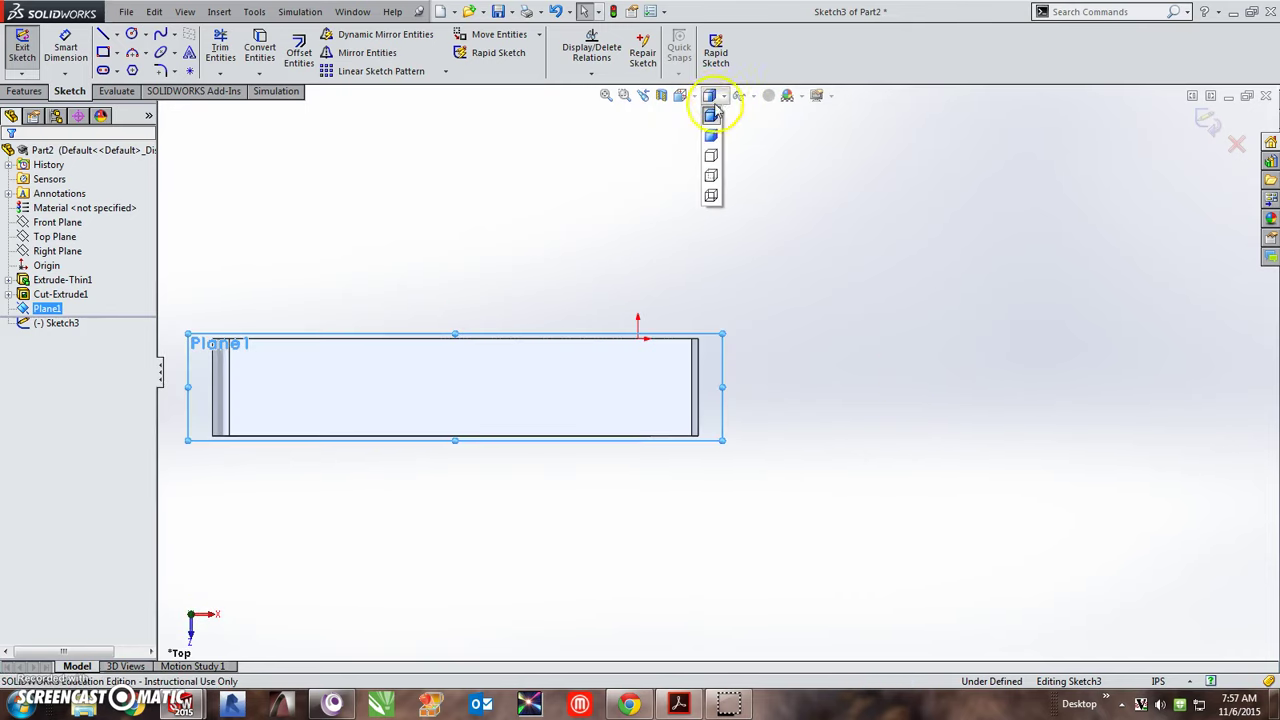
click(714, 171)
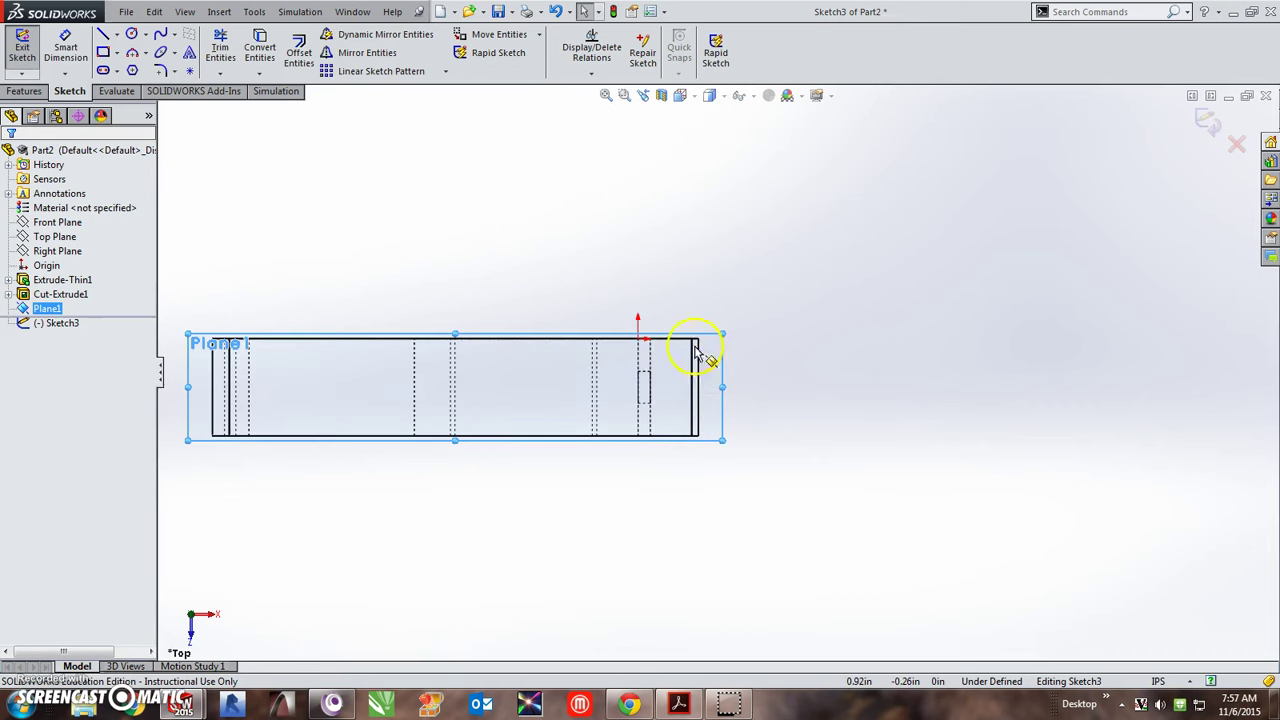
Draw a circle with its centre just beyond the bracket's end.
click(131, 34)
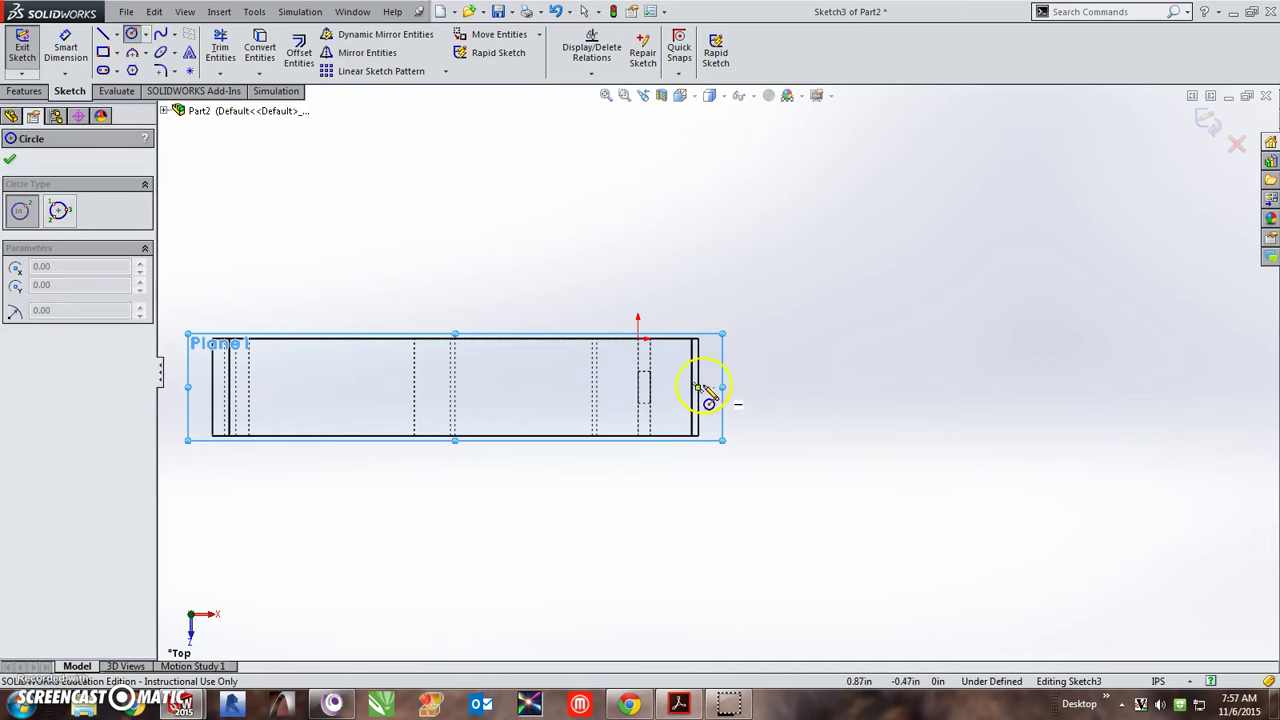
click(795, 387)
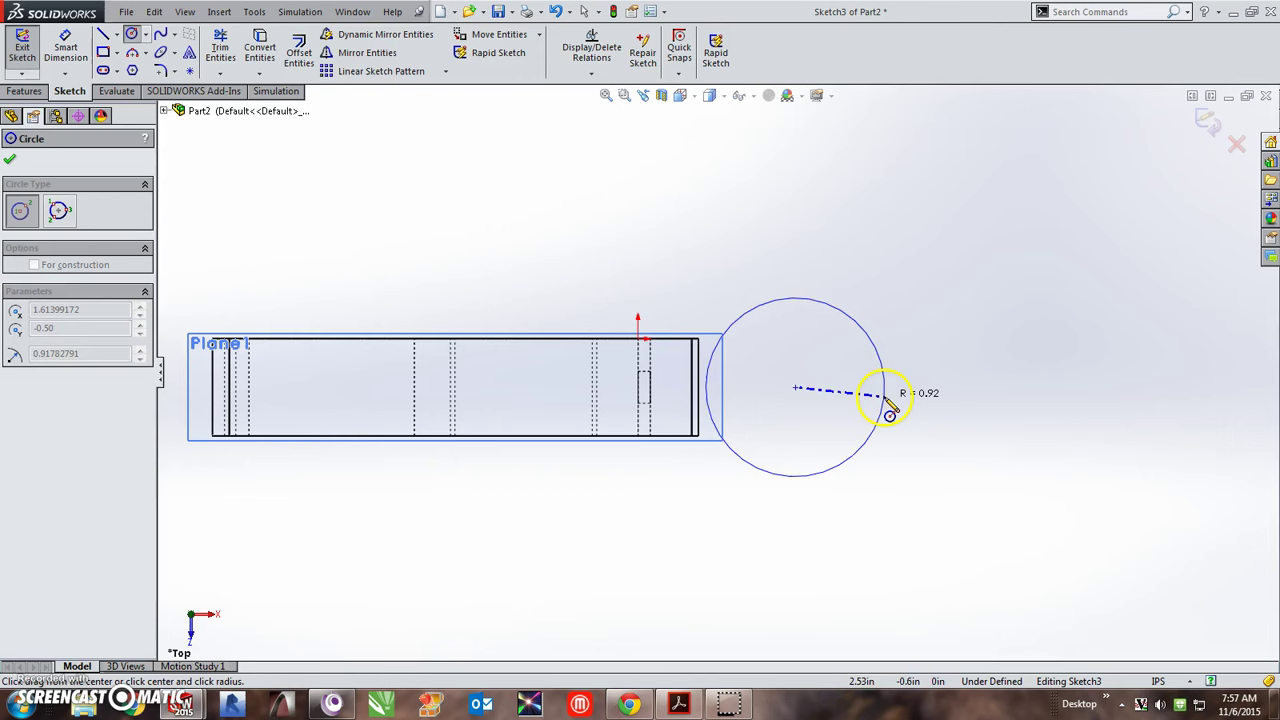
click(886, 405)
right_click(945, 260)
click(972, 263)
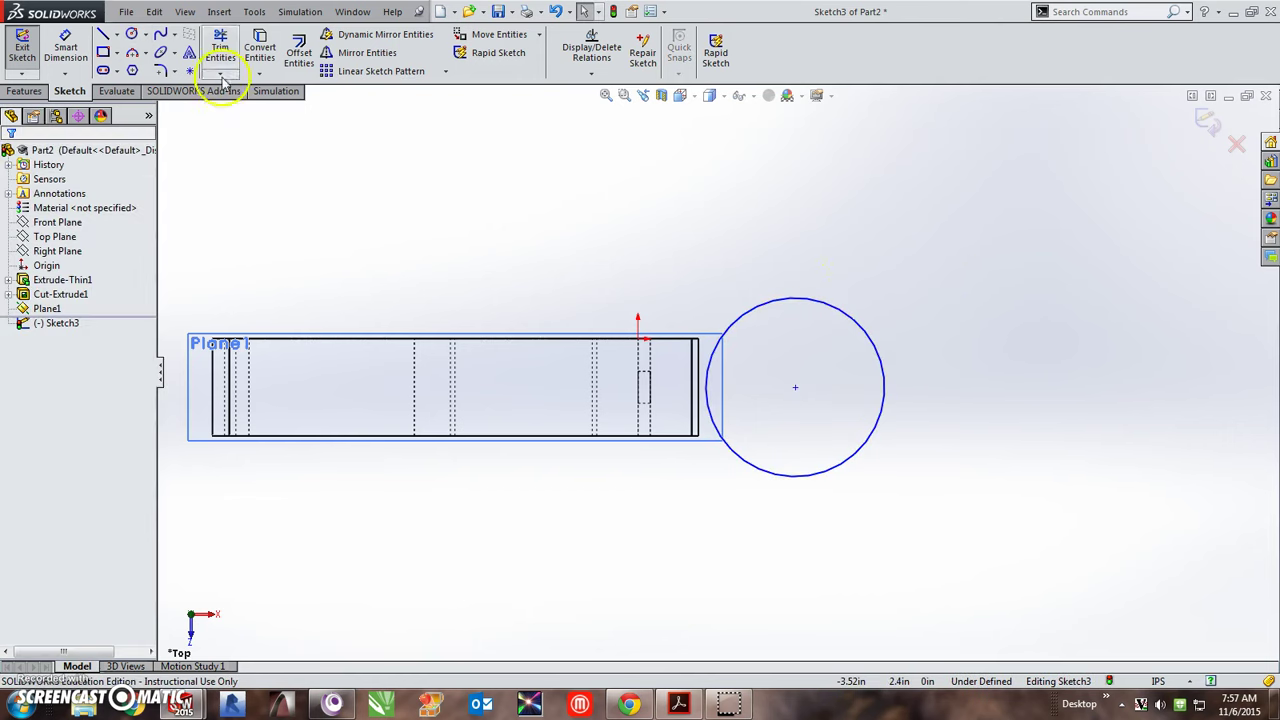
Dimension the circle's diameter as .83*2, giving 1.66 in.
click(65, 47)
click(797, 305)
click(985, 220)
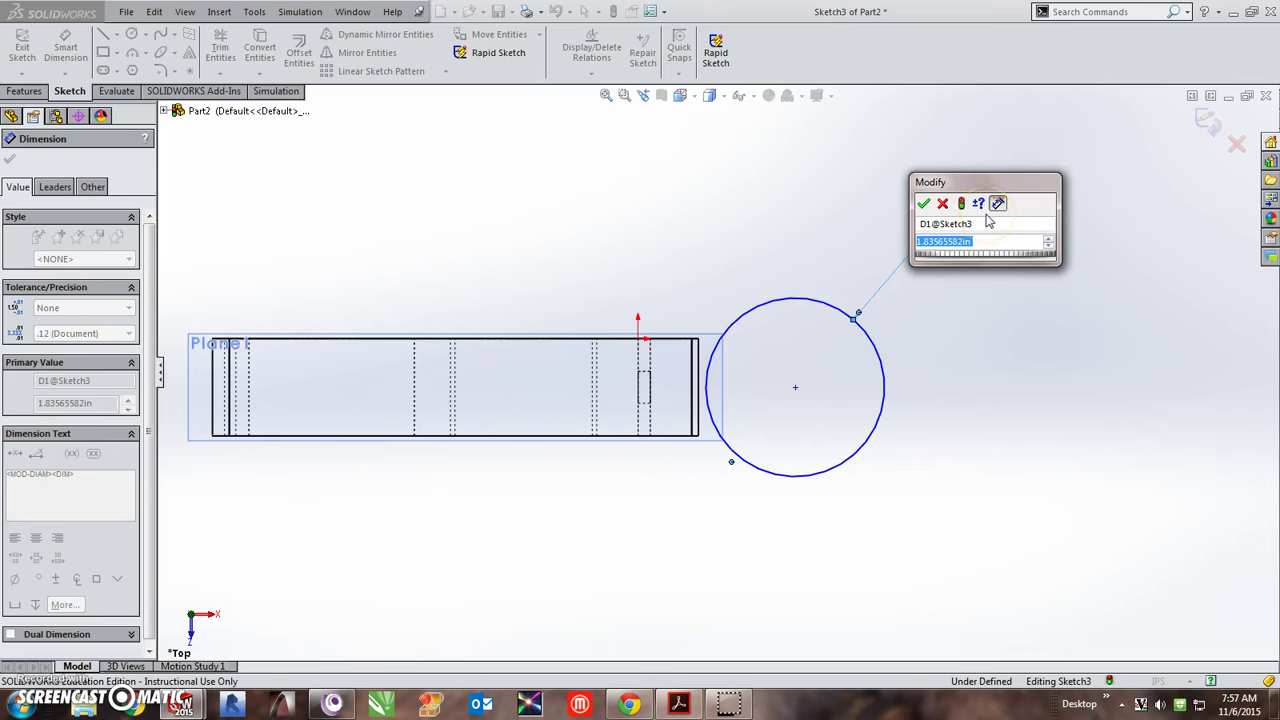
text(.8)
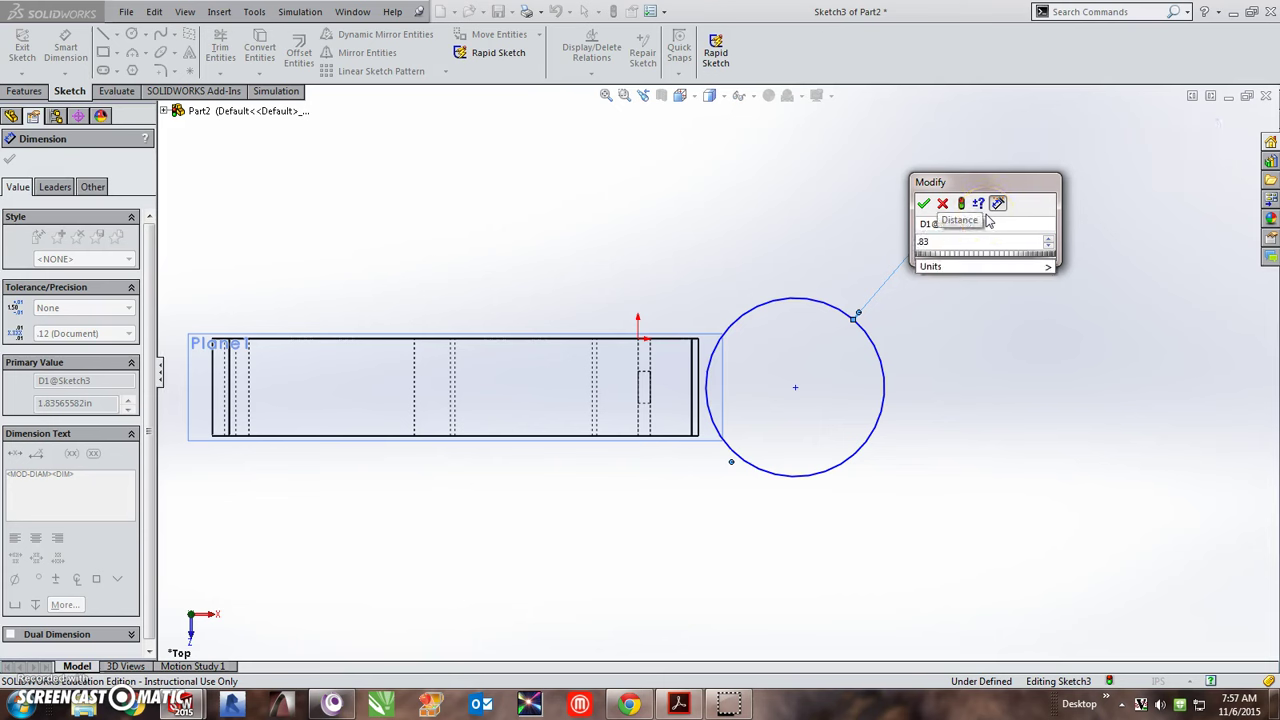
text(3*2)
key(Return)
click(1020, 276)
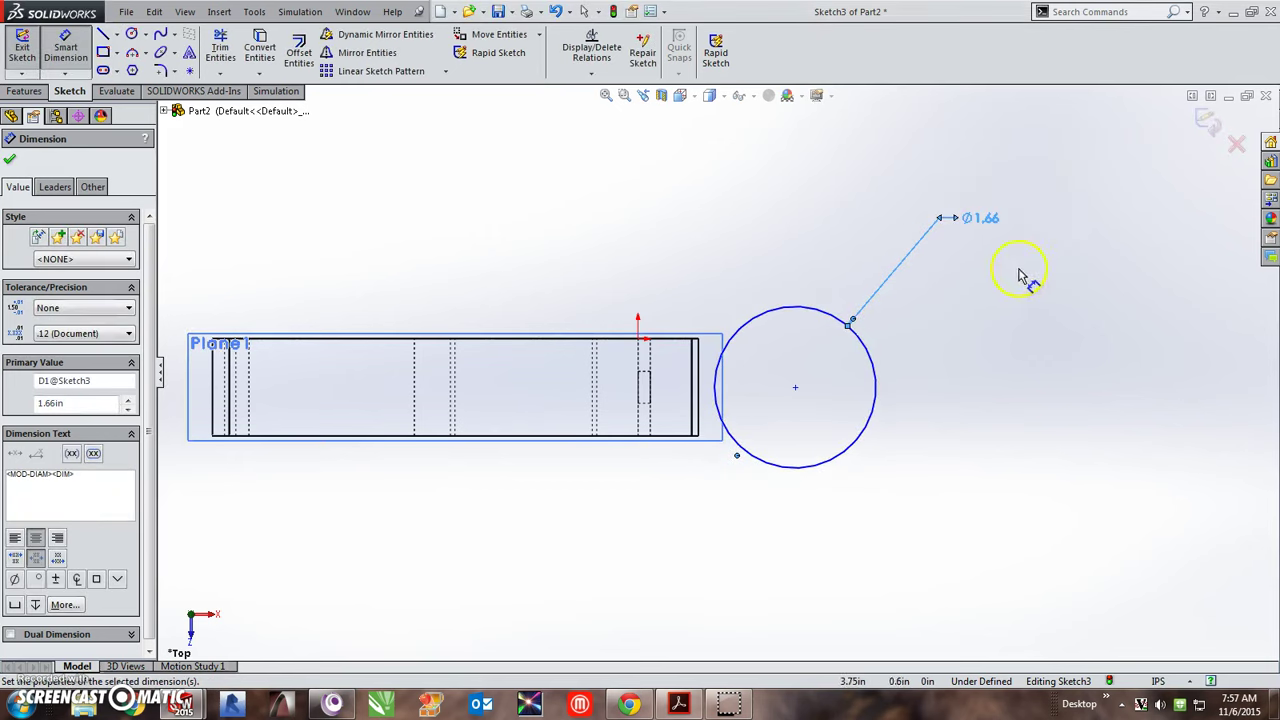
right_click(716, 251)
click(757, 180)
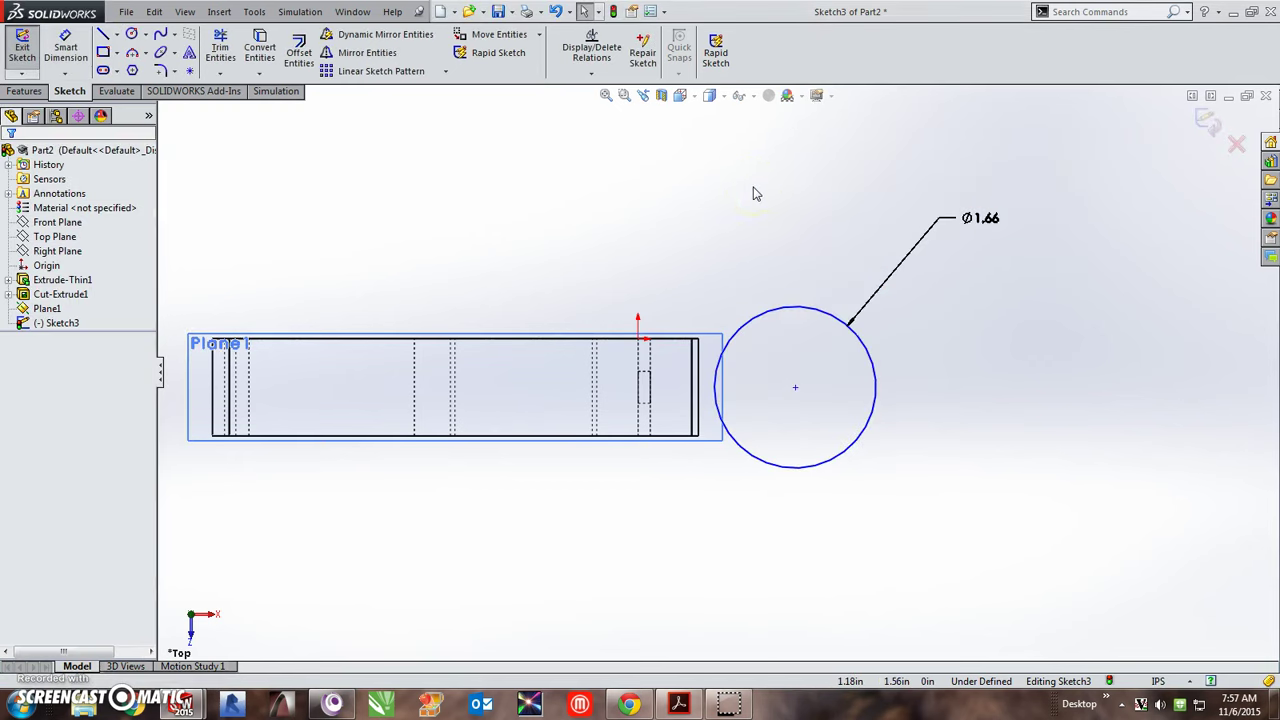
Make the circle tangent to the bracket's end edge.
click(782, 308)
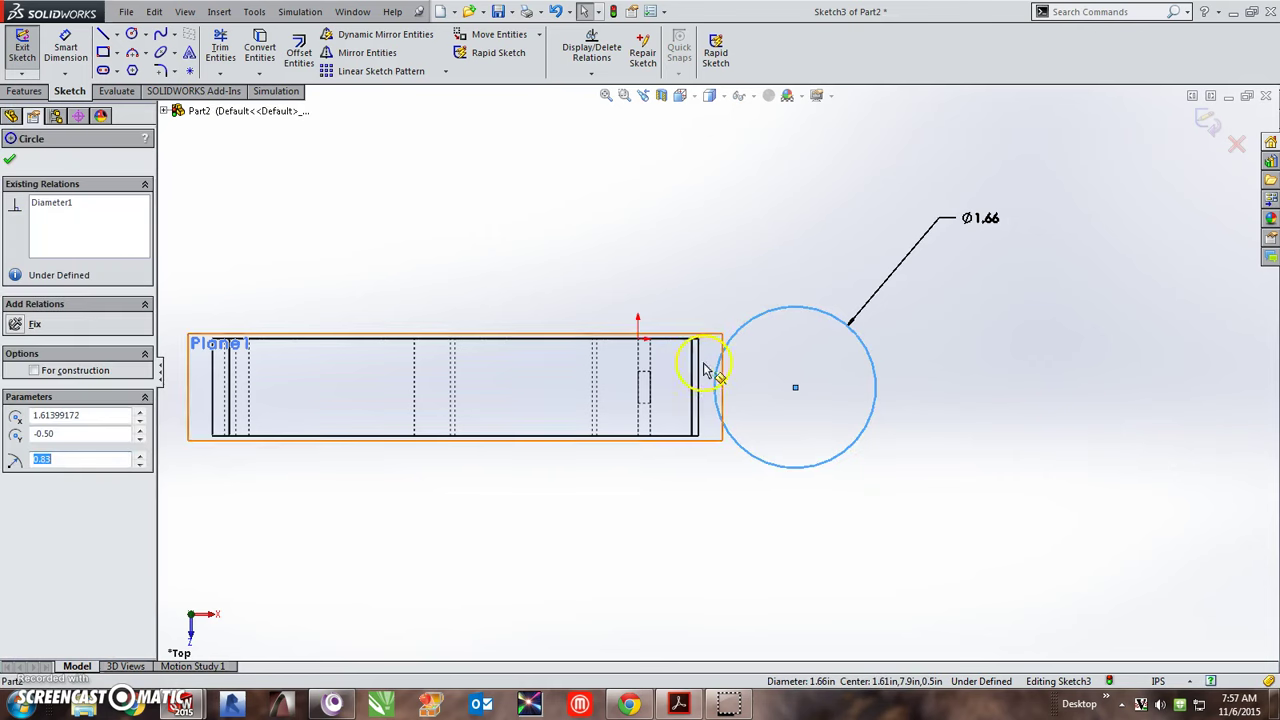
ctrl+click(652, 368)
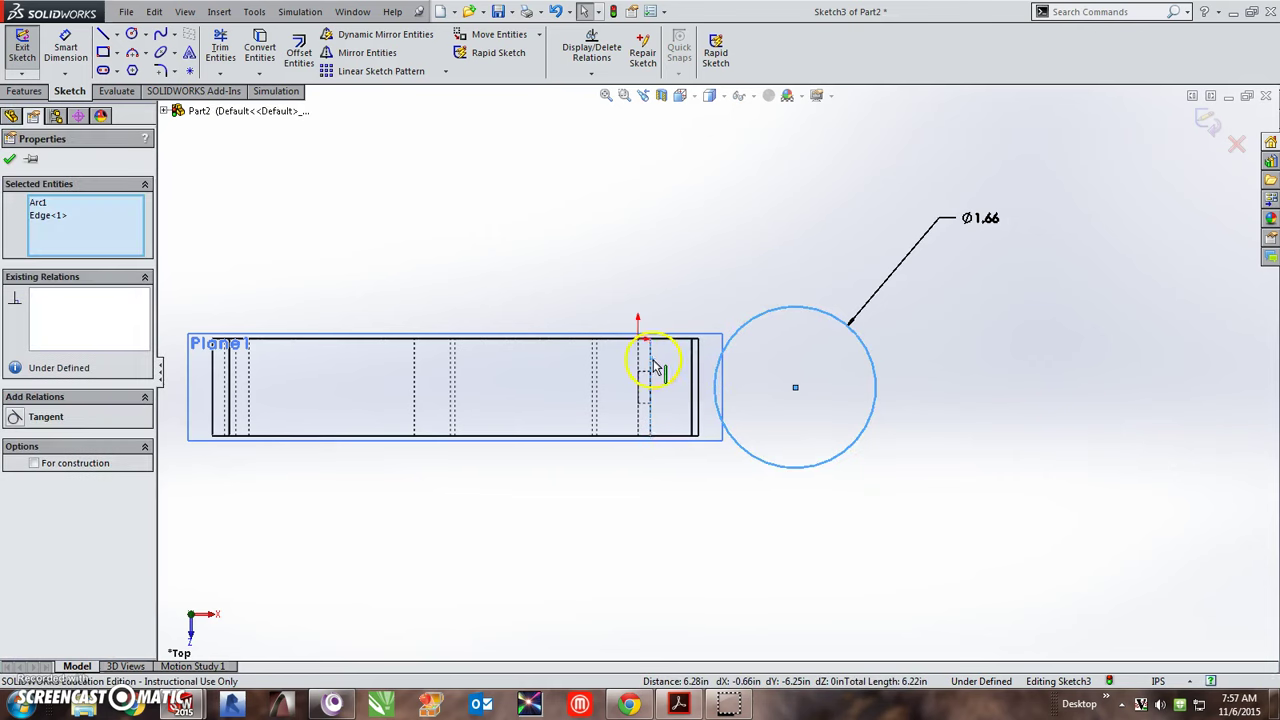
click(17, 418)
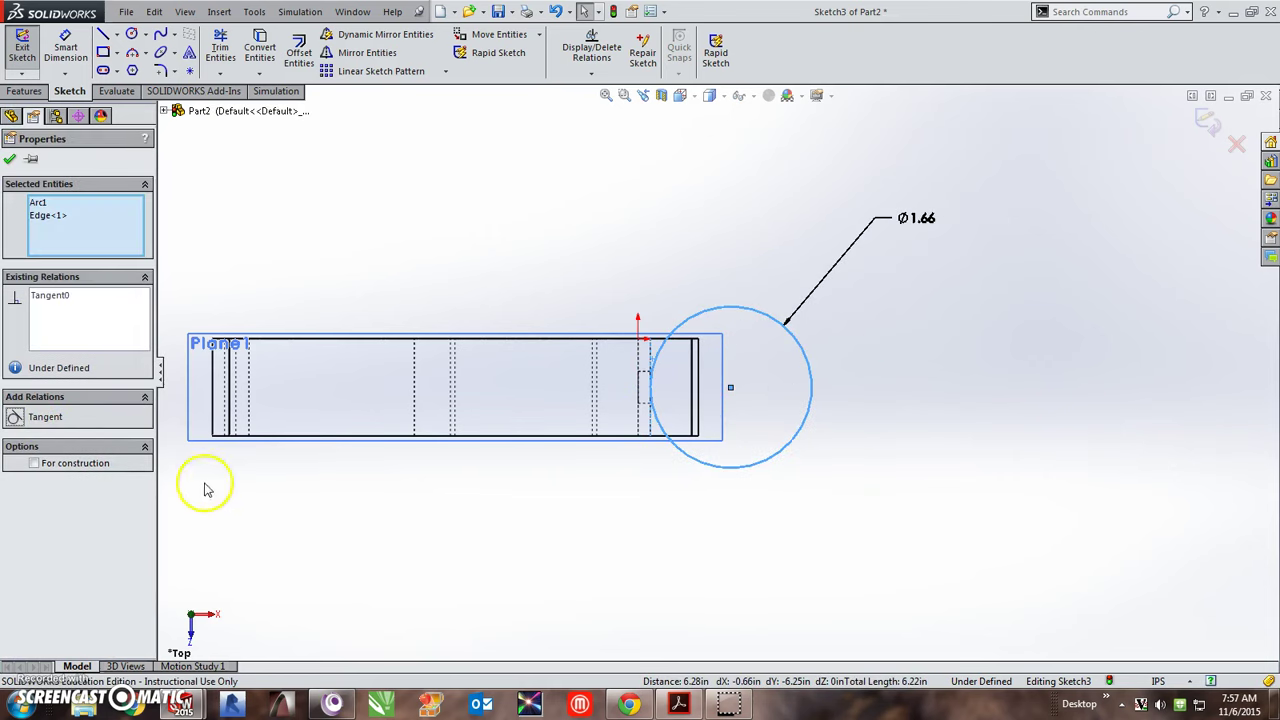
click(500, 514)
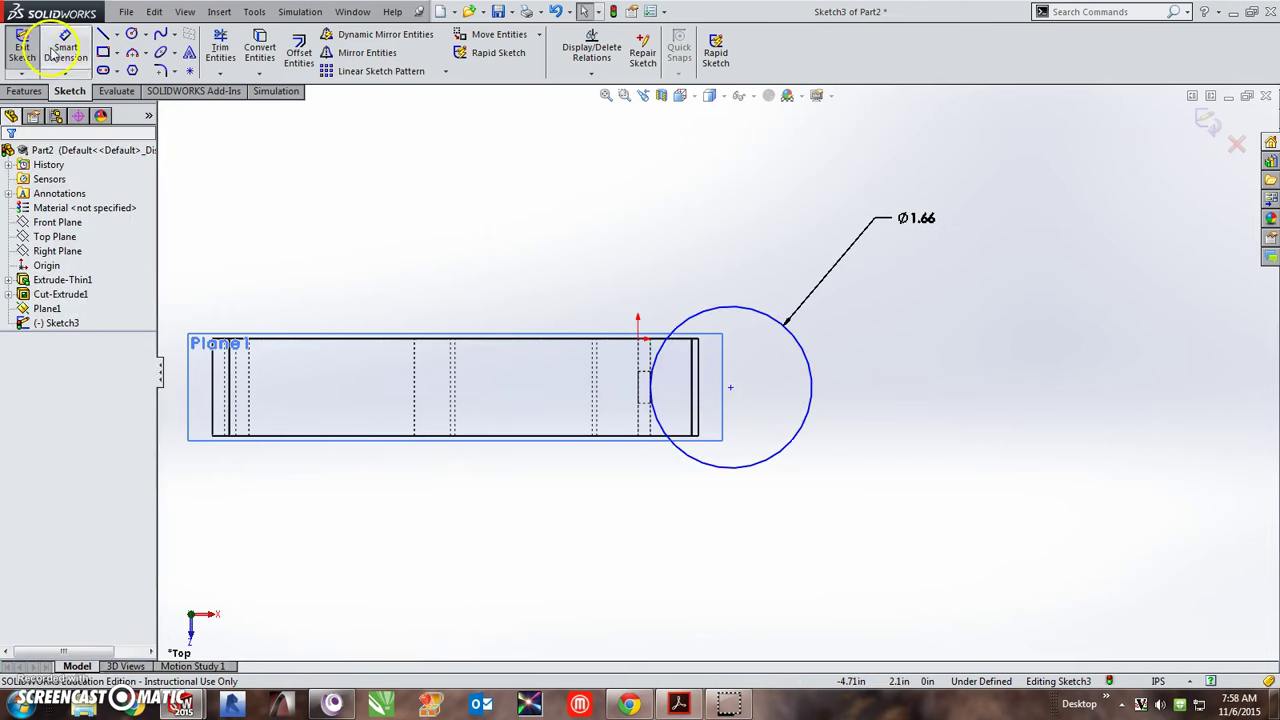
Dimension the circle centre 0.50 in vertically from the bracket's top edge.
key(d)
click(731, 391)
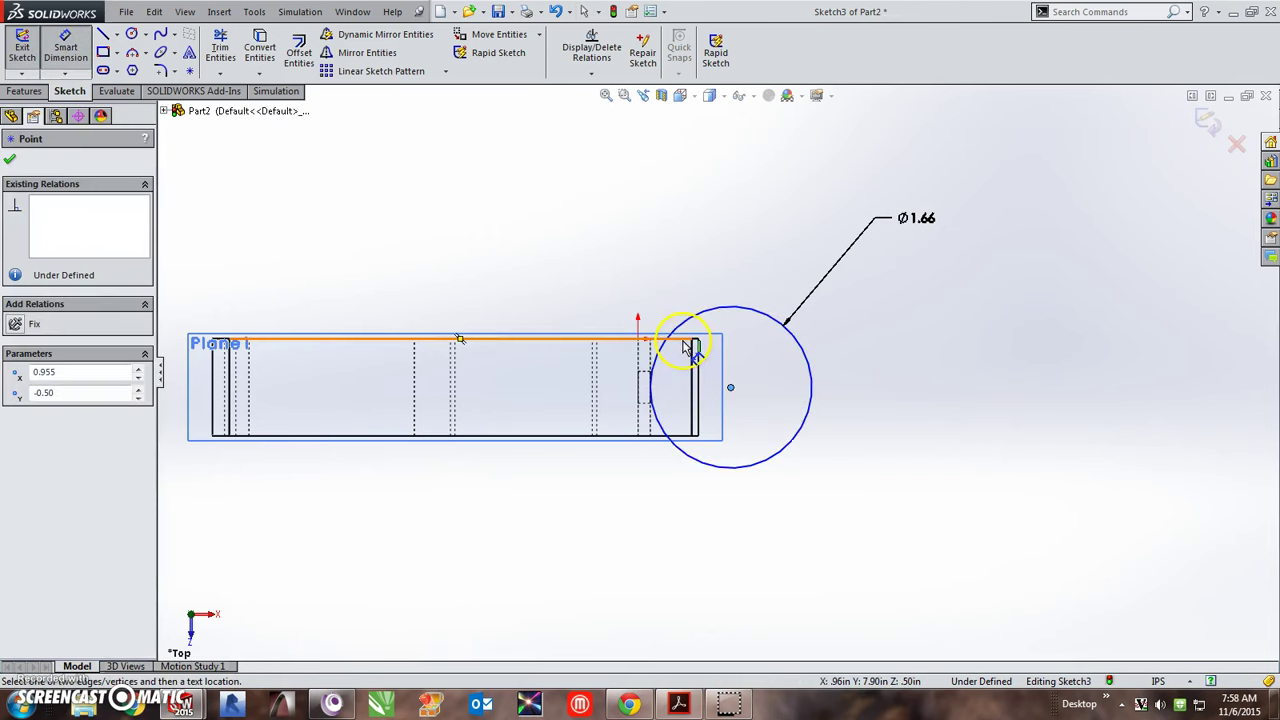
click(688, 342)
click(925, 368)
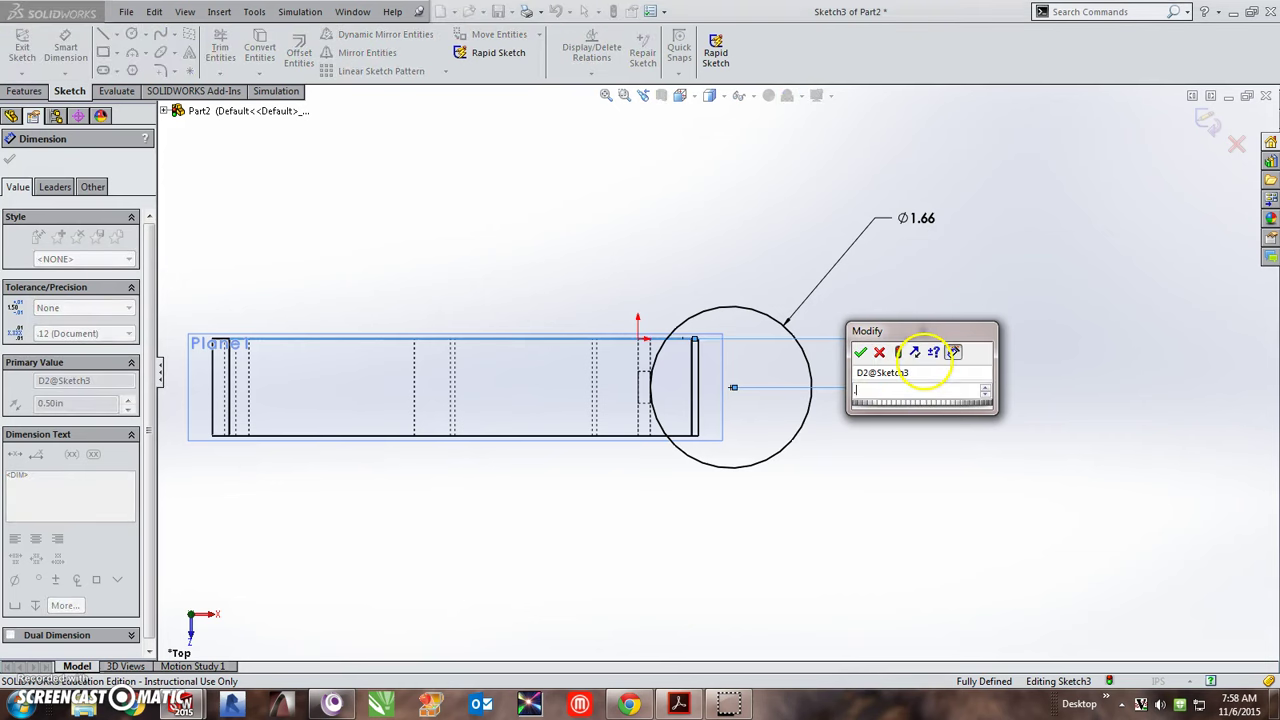
key(Return)
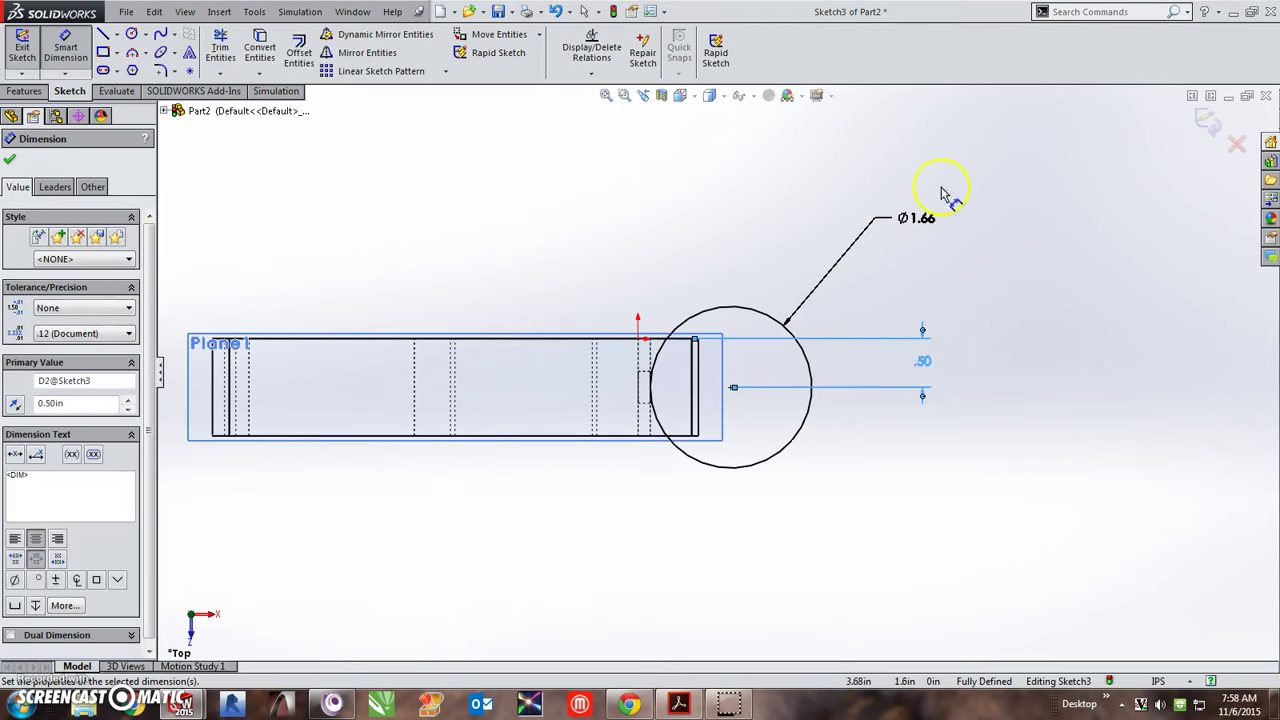
Exit the sketch and show the model in a 3-D view, shaded with edges.
click(1210, 118)
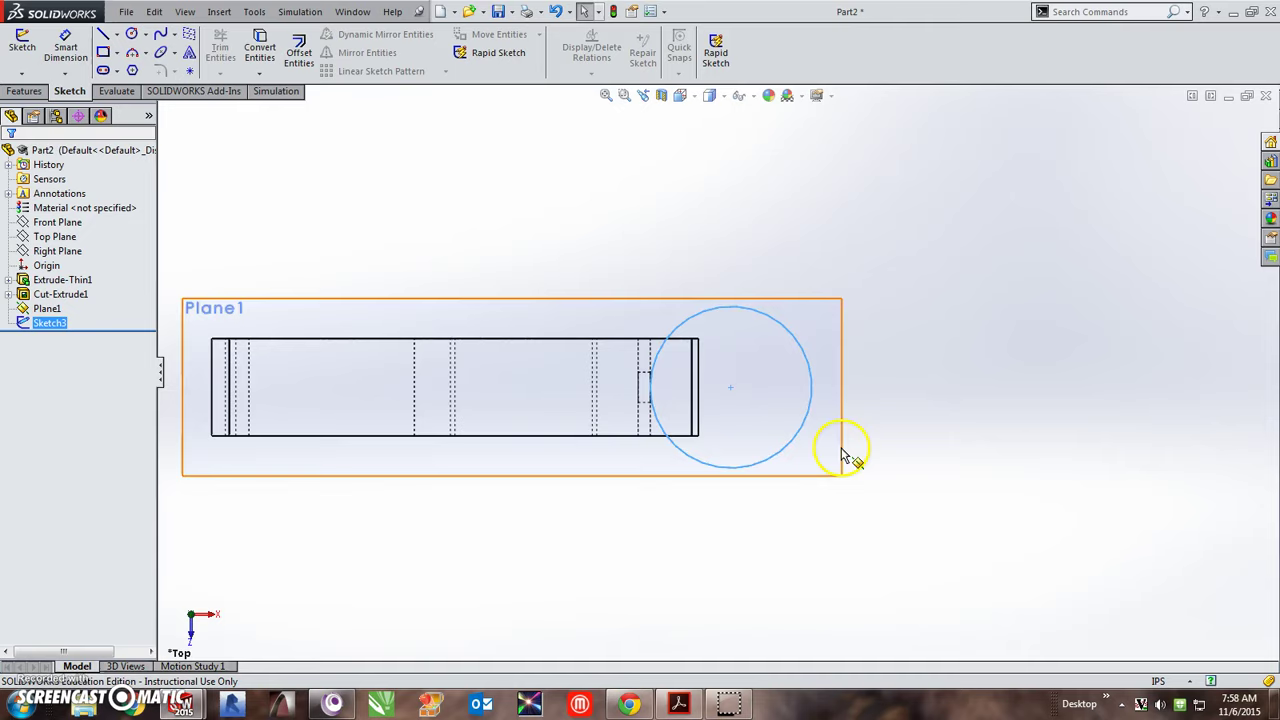
middle_drag(845, 455, 794, 337)
scroll(794, 337, up, 2)
middle_drag(808, 434, 793, 352)
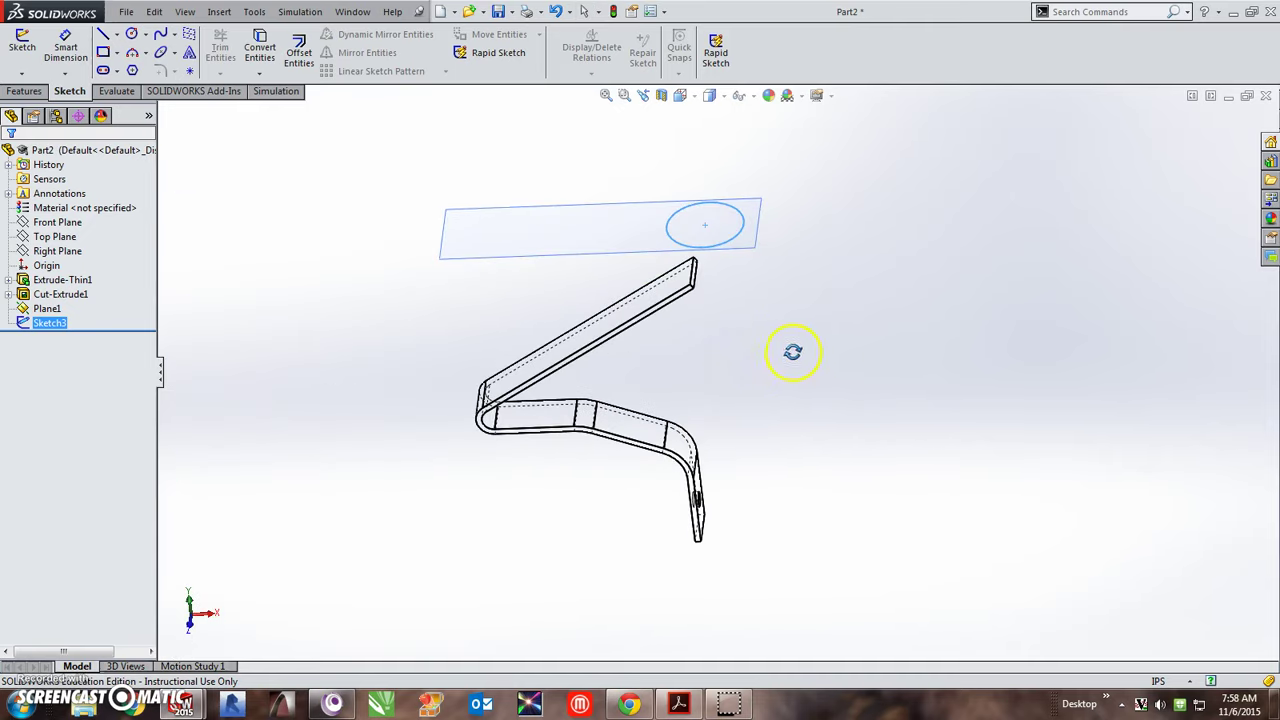
click(712, 95)
click(720, 120)
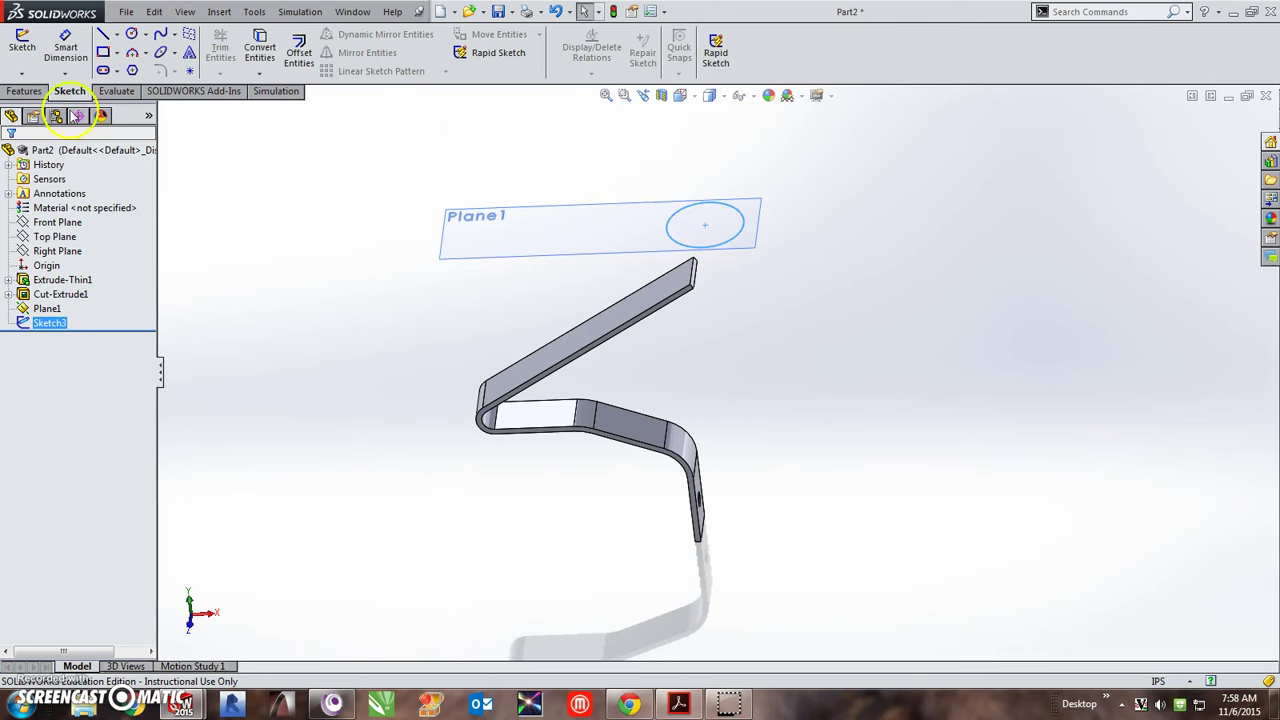
Extrude-cut the circle 2.92 in deep through the bracket's top end.
click(26, 91)
click(243, 60)
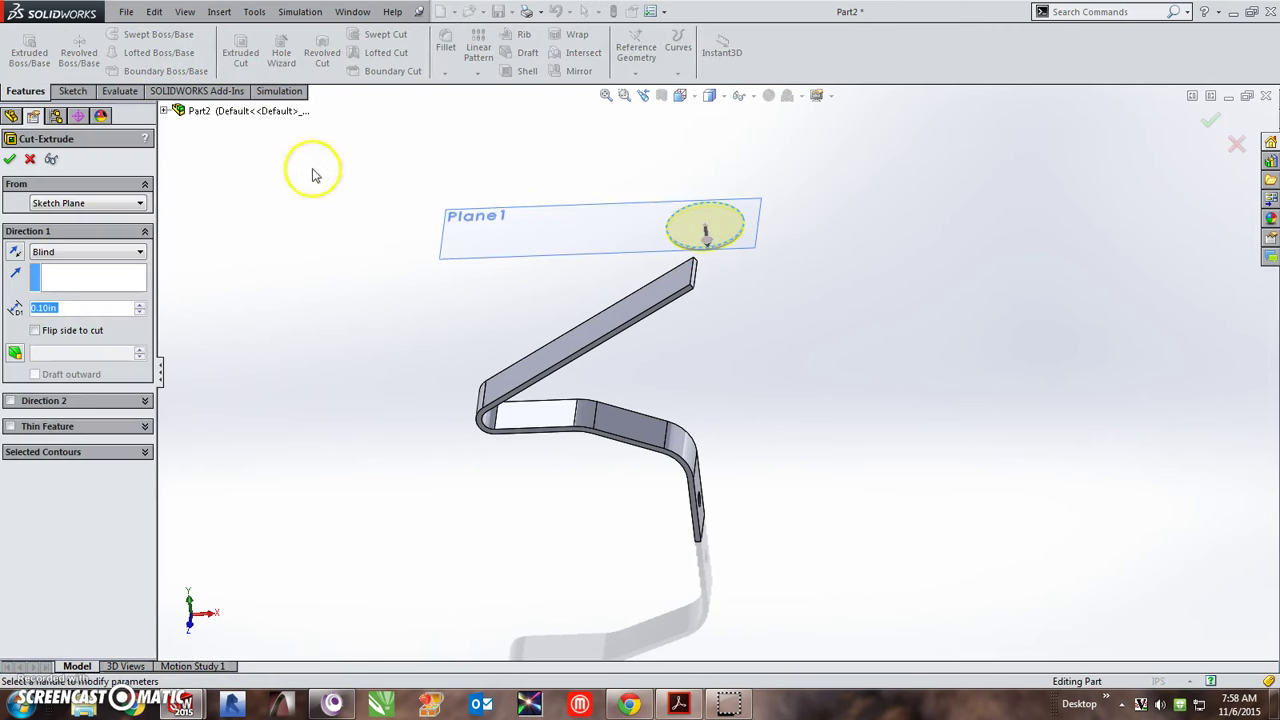
drag(706, 245, 713, 345)
click(1209, 124)
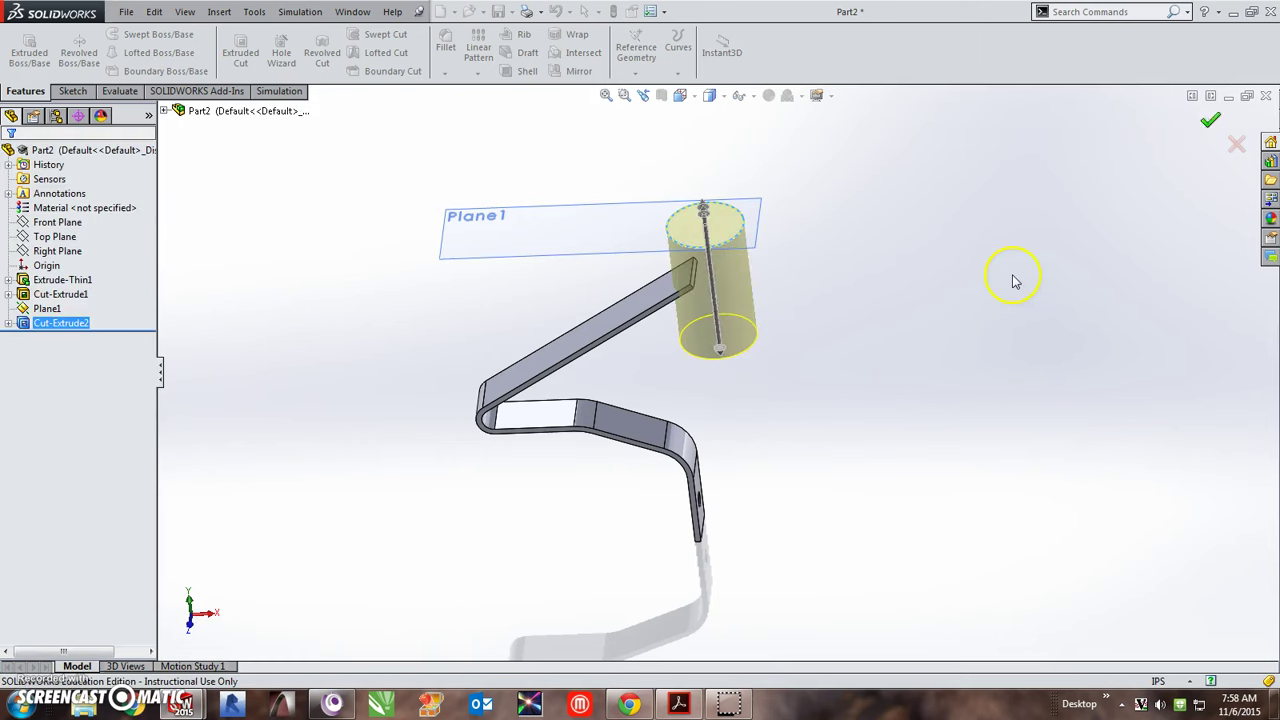
Hide Plane1, set the part material to AISI 1020 steel, and return to isometric view.
click(471, 241)
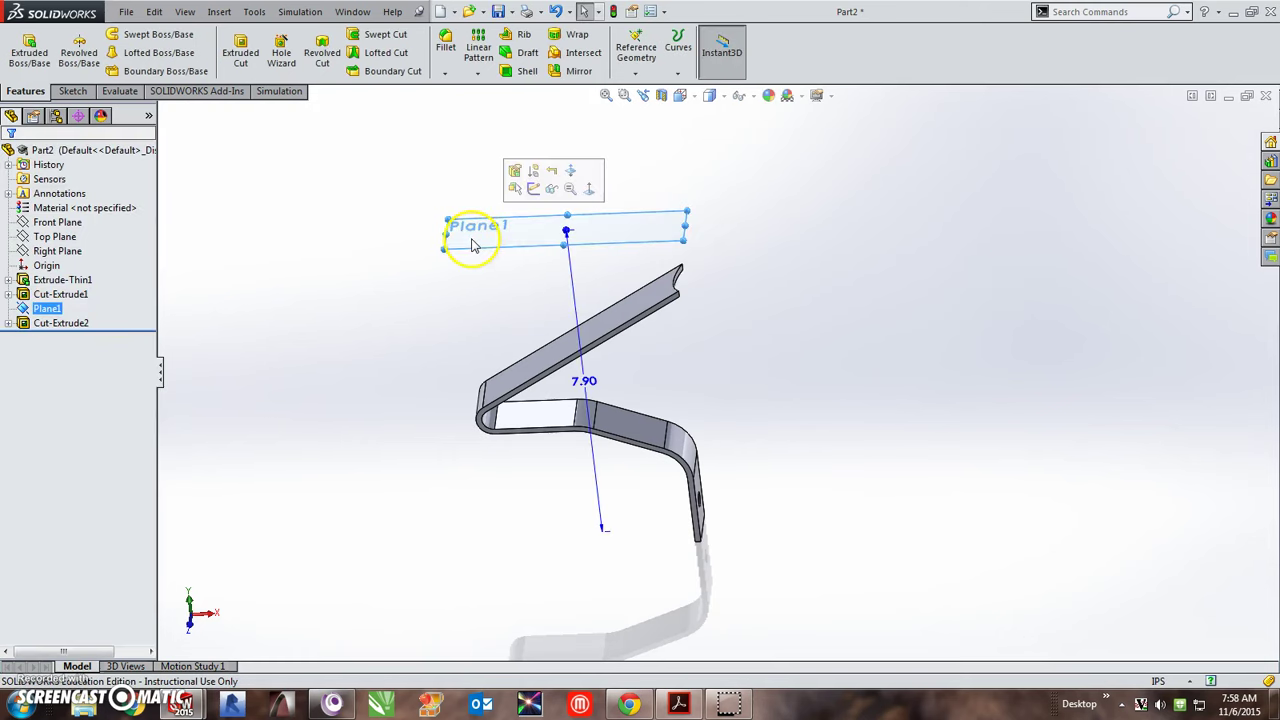
click(553, 190)
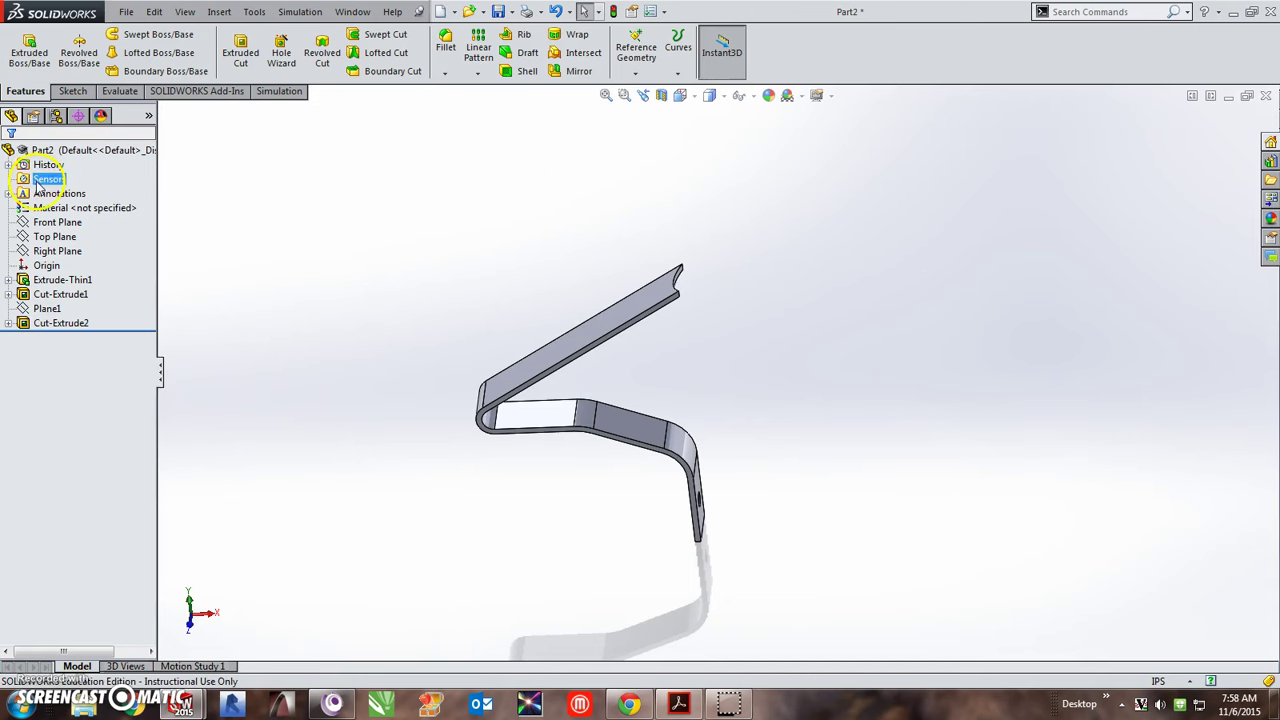
right_click(80, 208)
click(85, 216)
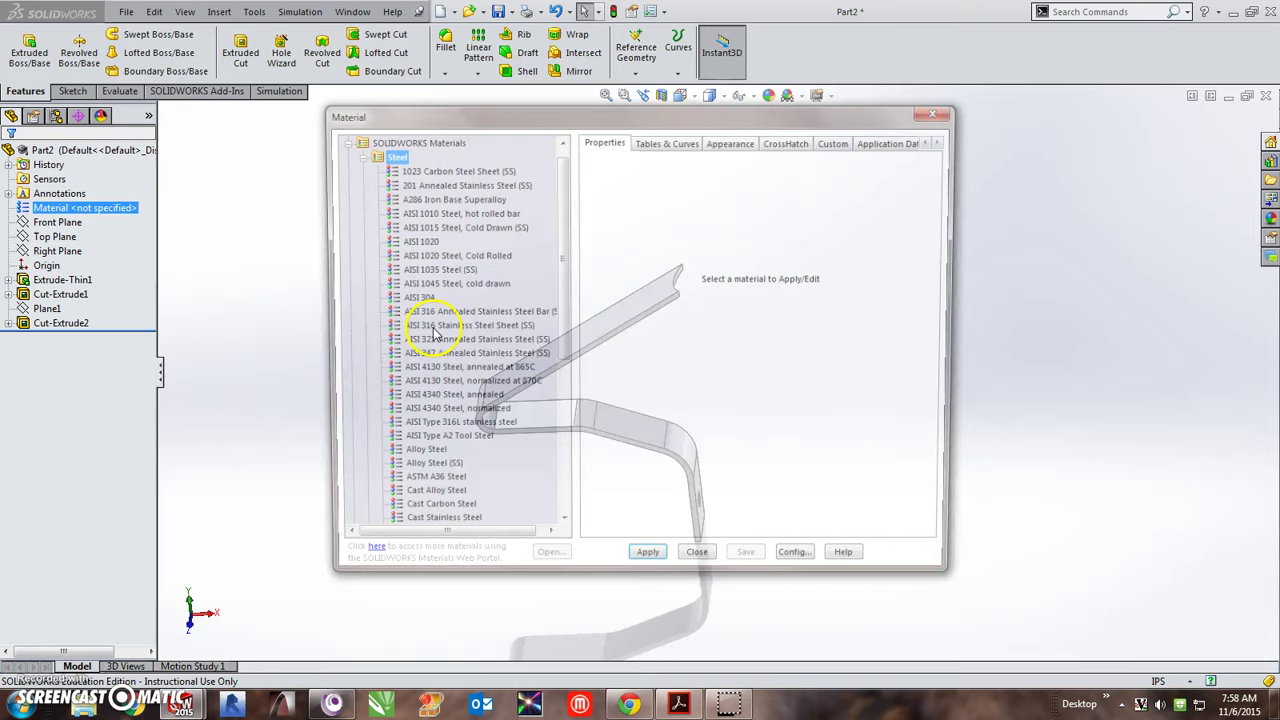
click(420, 243)
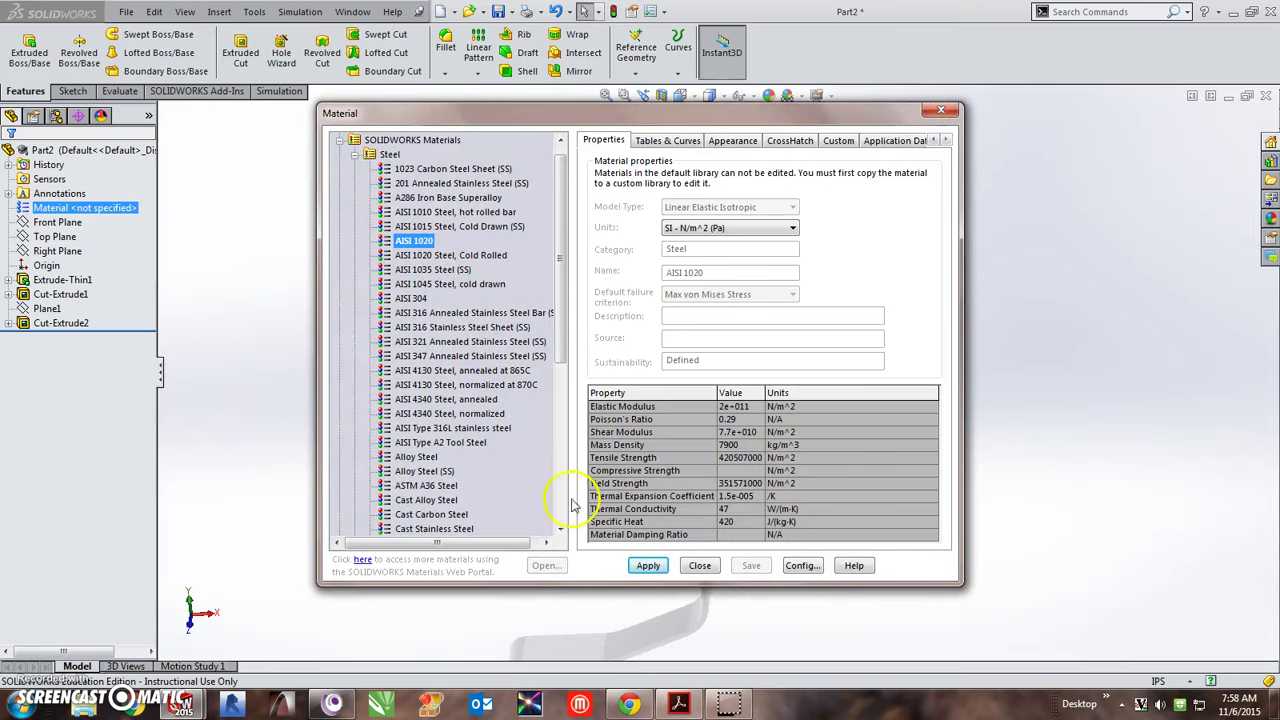
click(941, 111)
key(space)
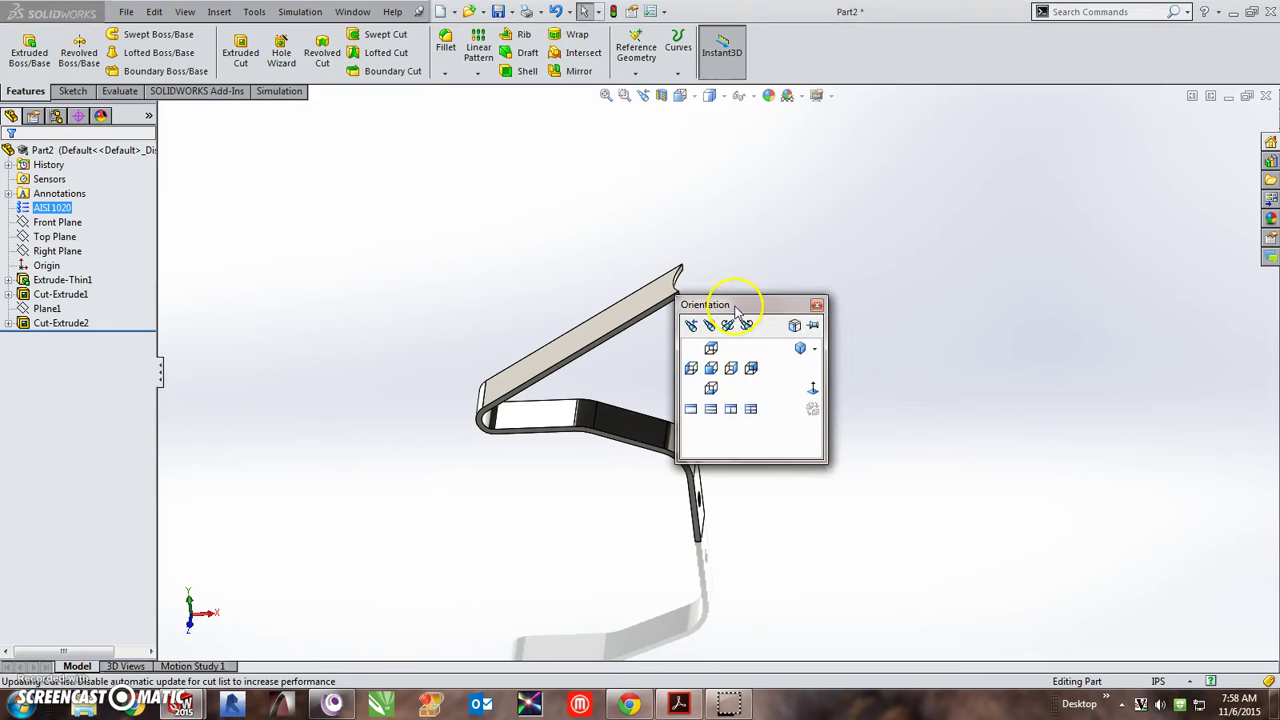
click(799, 348)
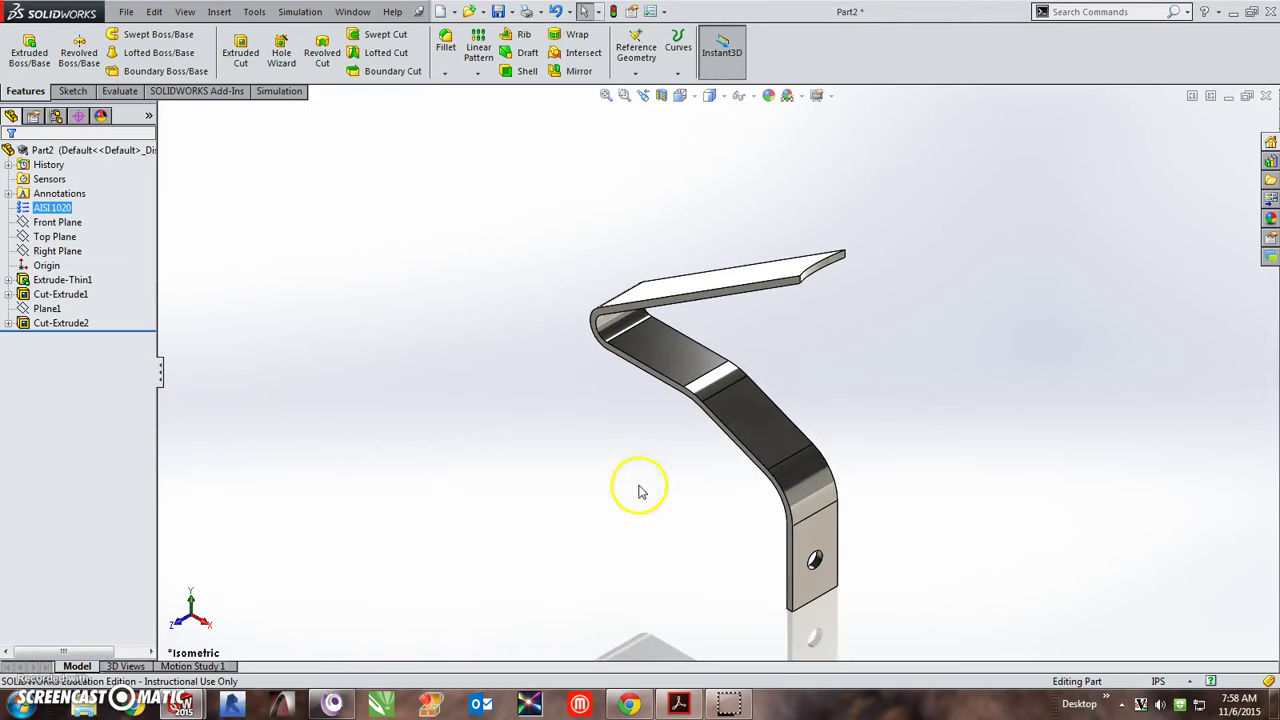